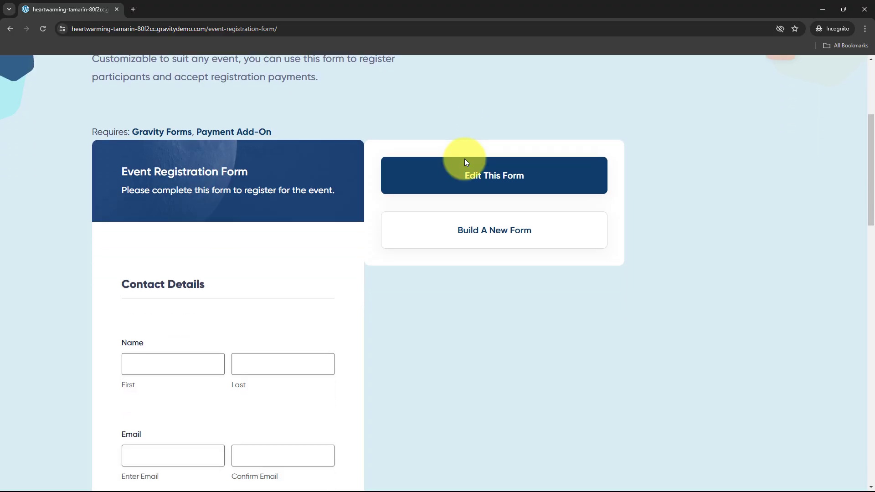
# Step: Scroll through the Gravity Forms Event Registration Form demo page
pyautogui.scroll(-4, 466, 164)
pyautogui.scroll(6, 467, 215)
pyautogui.scroll(2, 467, 215)
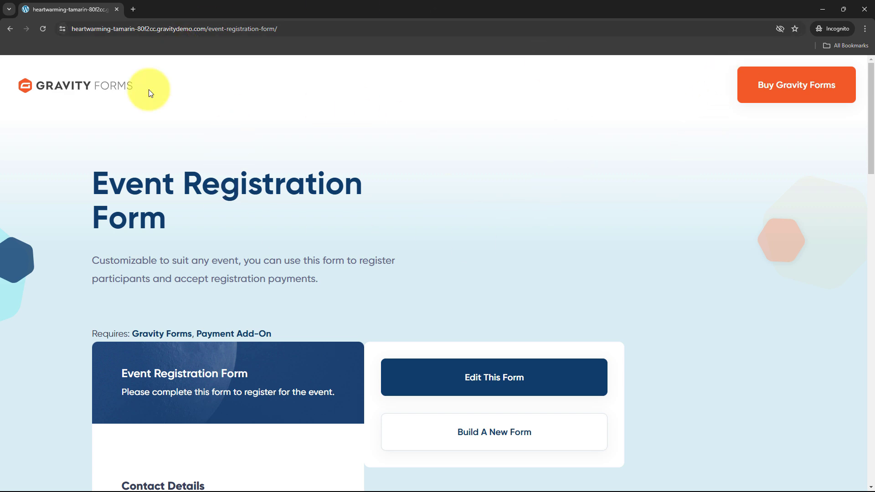
pyautogui.click(823, 9)
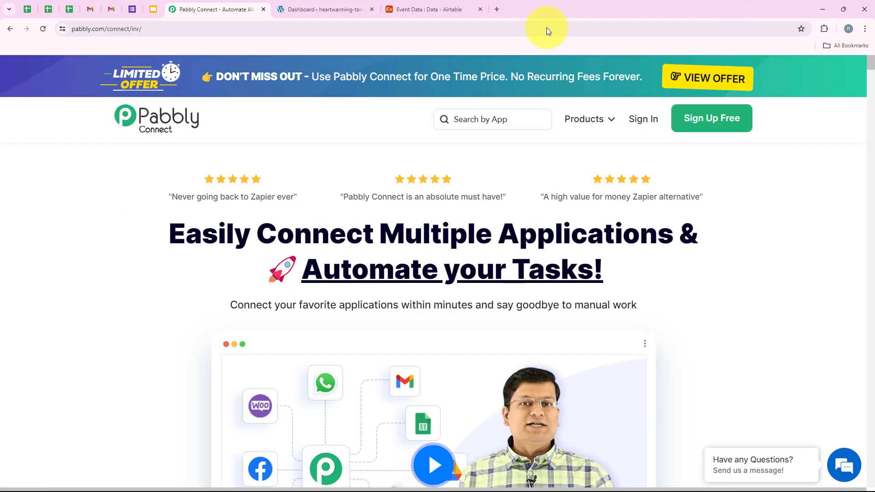
pyautogui.click(428, 10)
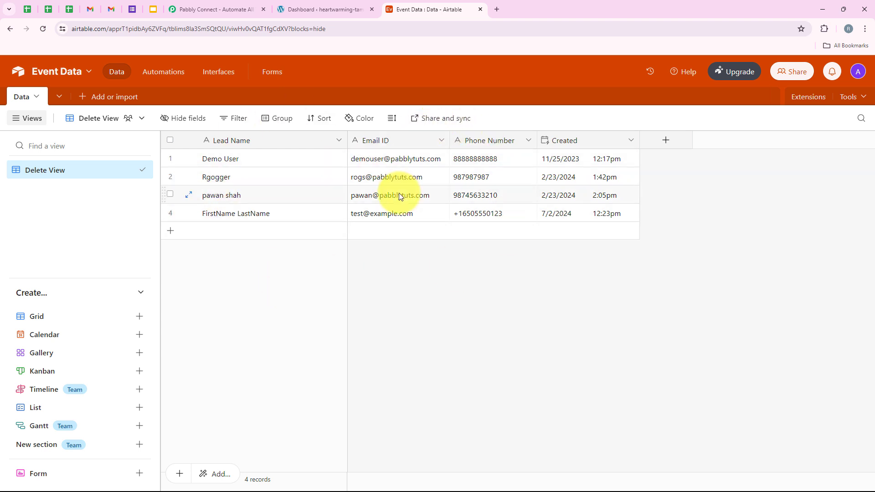
pyautogui.click(220, 6)
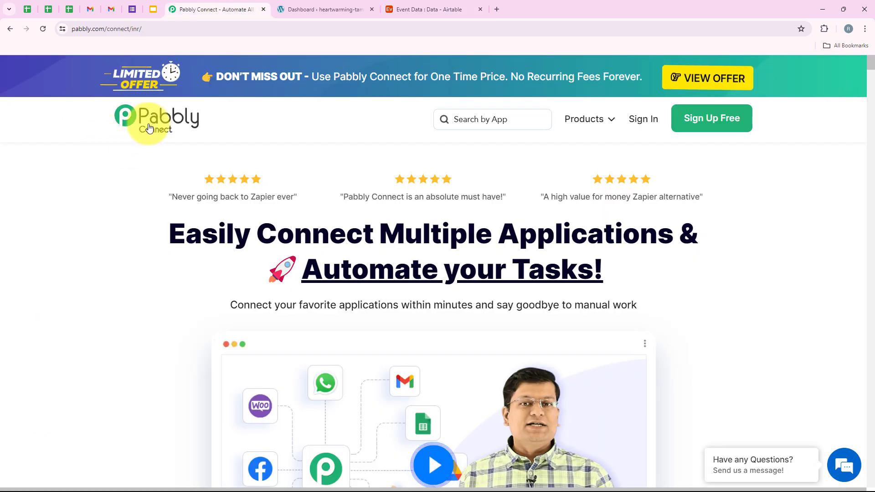
pyautogui.click(165, 29)
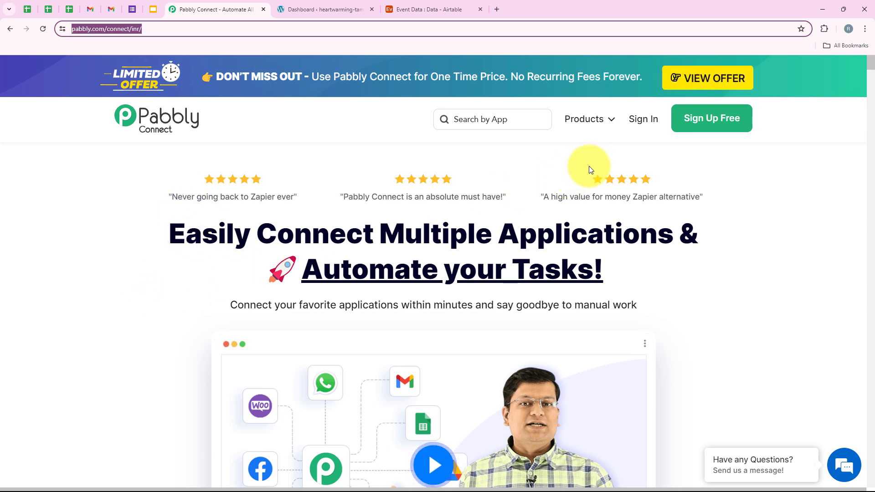
pyautogui.click(623, 148)
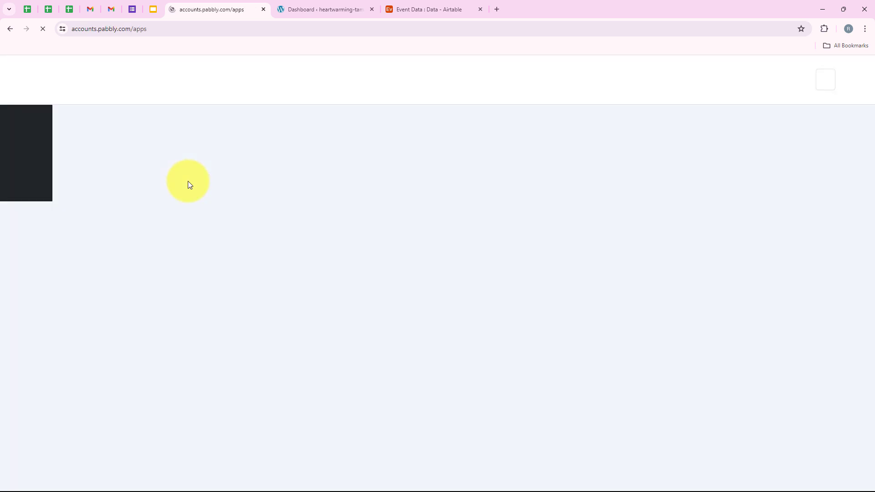
# Step: Launch Pabbly Connect from the All Pabbly Apps list, reaching its dashboard with 10000 tasks
pyautogui.moveTo(111, 133); pyautogui.dragTo(214, 134)
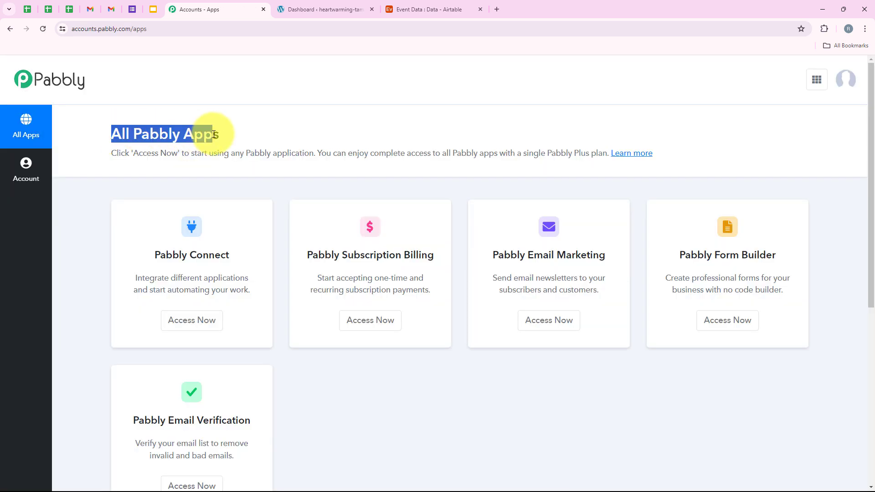
pyautogui.click(220, 134)
pyautogui.scroll(-2, 236, 182)
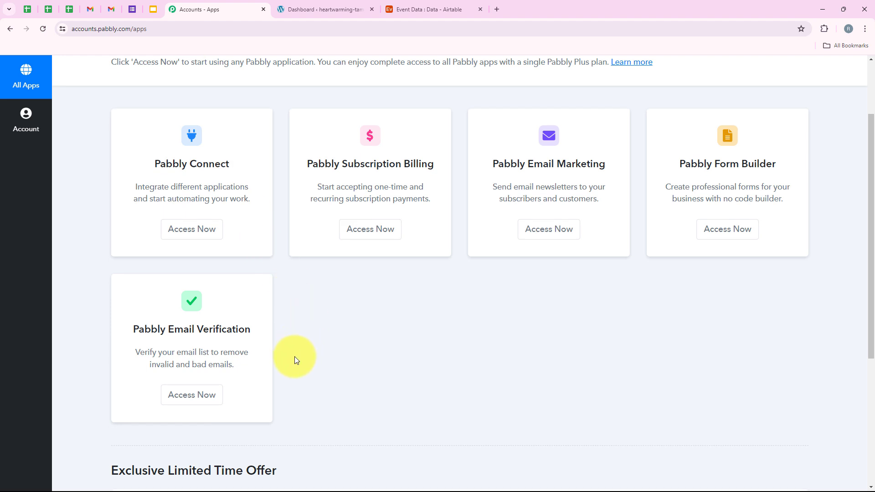
pyautogui.scroll(2, 295, 357)
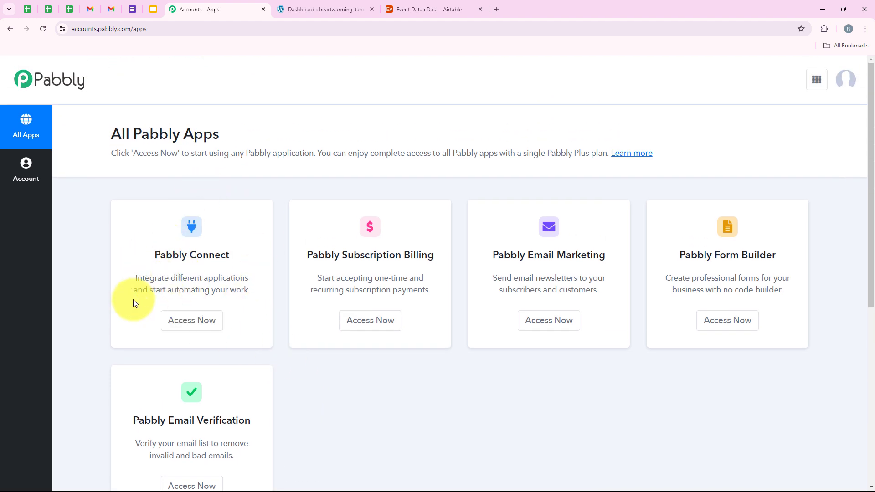
pyautogui.moveTo(147, 253); pyautogui.dragTo(235, 255)
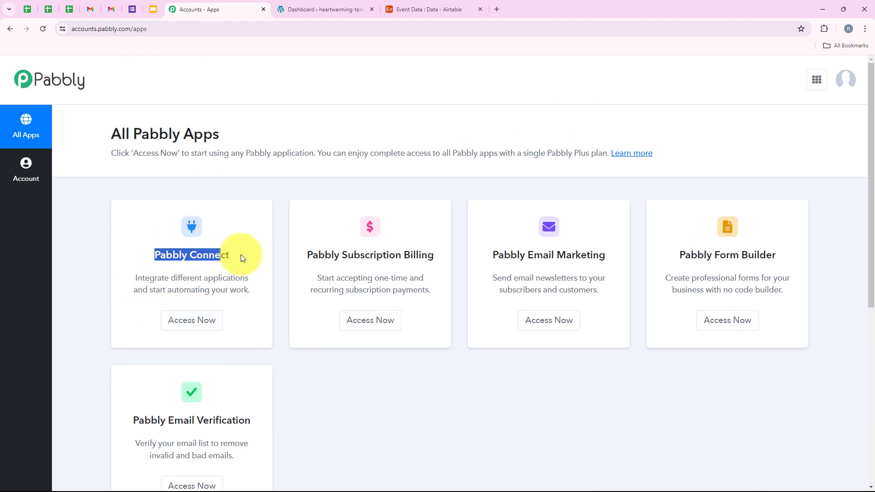
pyautogui.moveTo(171, 278); pyautogui.dragTo(249, 277)
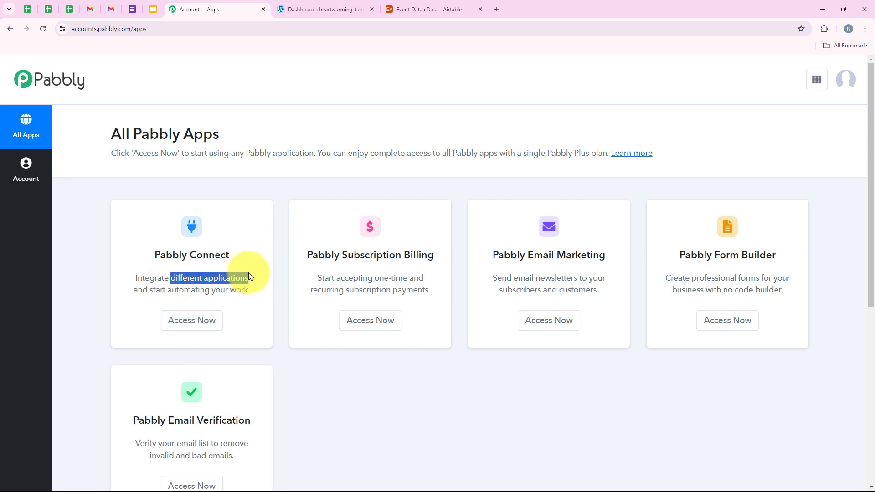
pyautogui.click(177, 330)
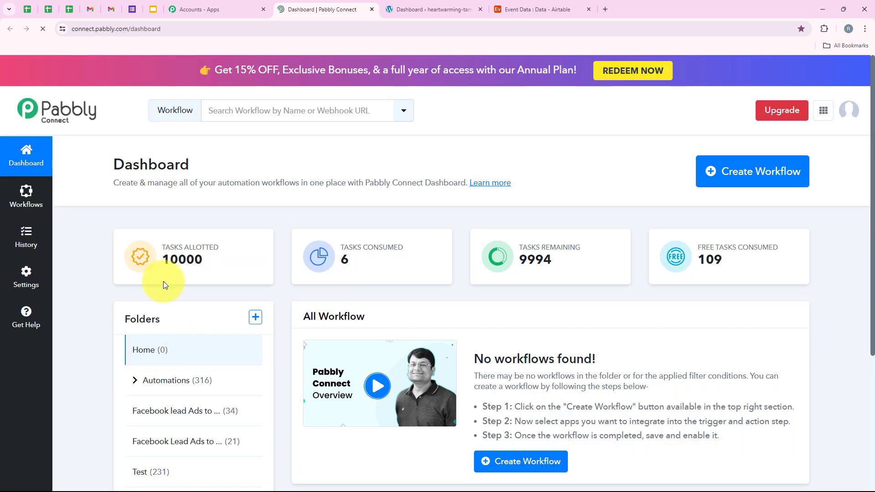
pyautogui.click(217, 150)
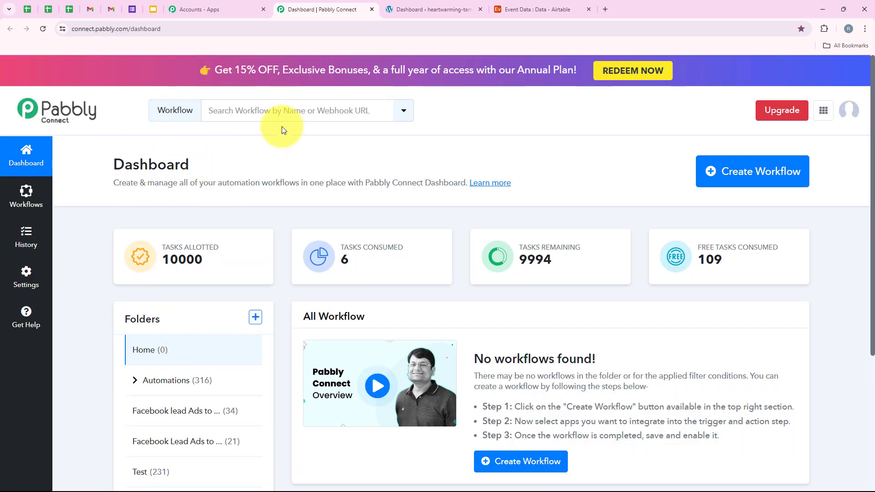
# Step: Create the workflow 'How to Create/Update Airtable Records from Gravity Forms' filed under Automations
pyautogui.click(780, 175)
pyautogui.click(368, 225)
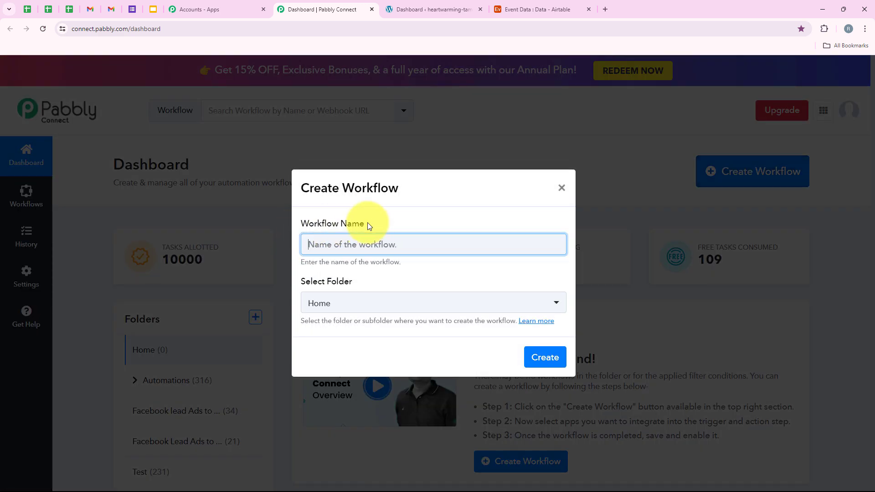
pyautogui.moveTo(367, 224); pyautogui.dragTo(289, 223)
pyautogui.moveTo(351, 283); pyautogui.dragTo(289, 280)
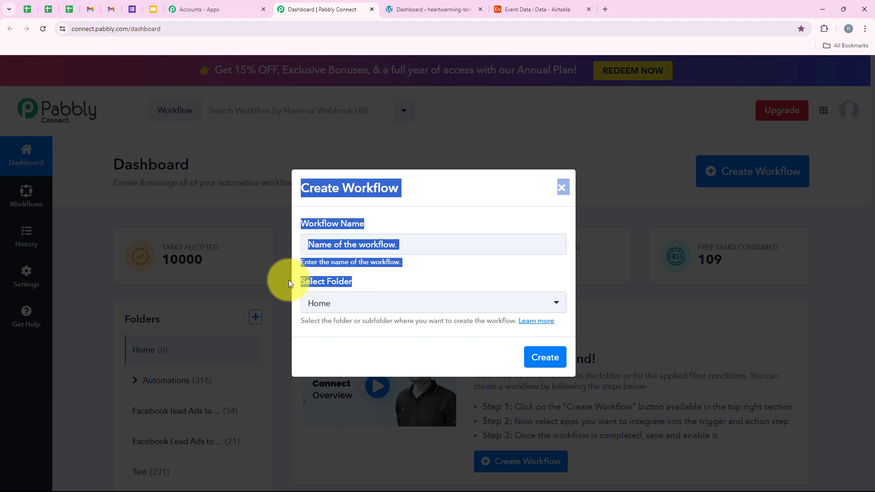
pyautogui.click(300, 279)
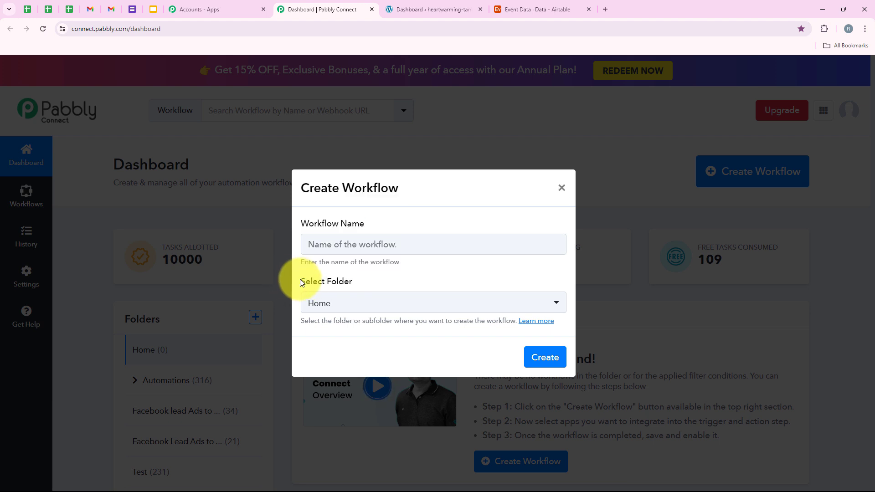
pyautogui.click(342, 303)
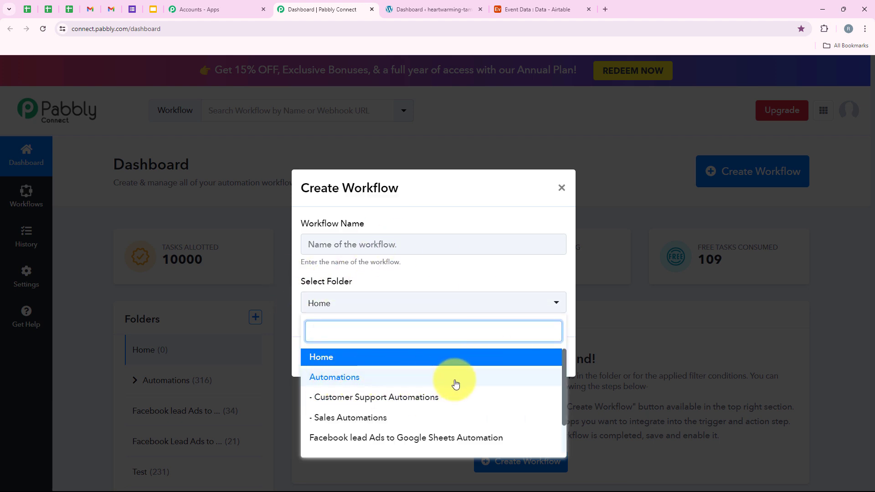
pyautogui.click(500, 381)
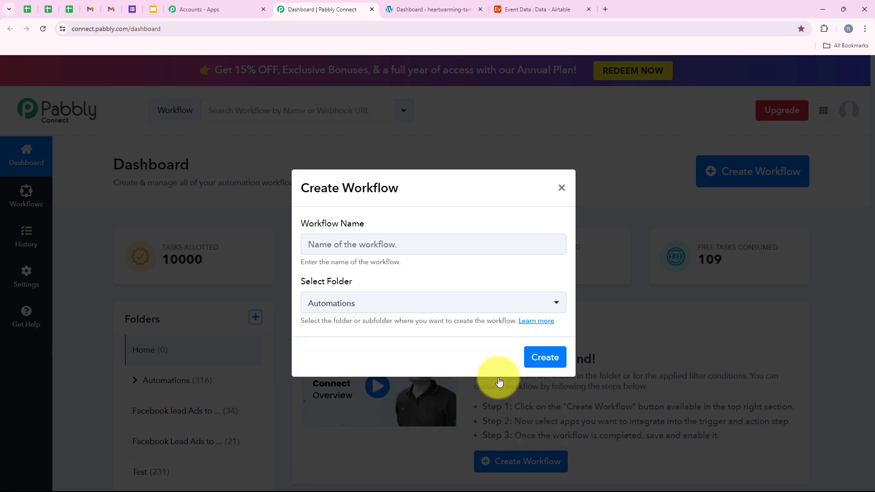
pyautogui.click(384, 249)
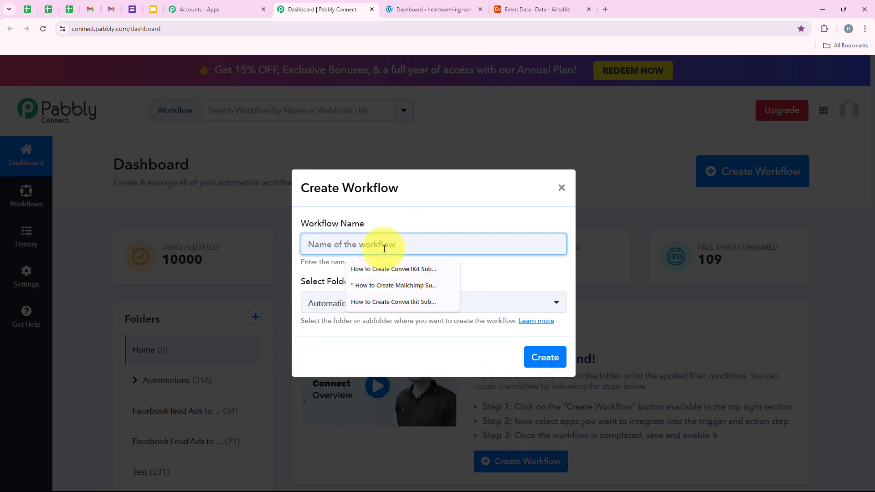
pyautogui.write('How to Create/Update Airtable Records from Gravity Forms')
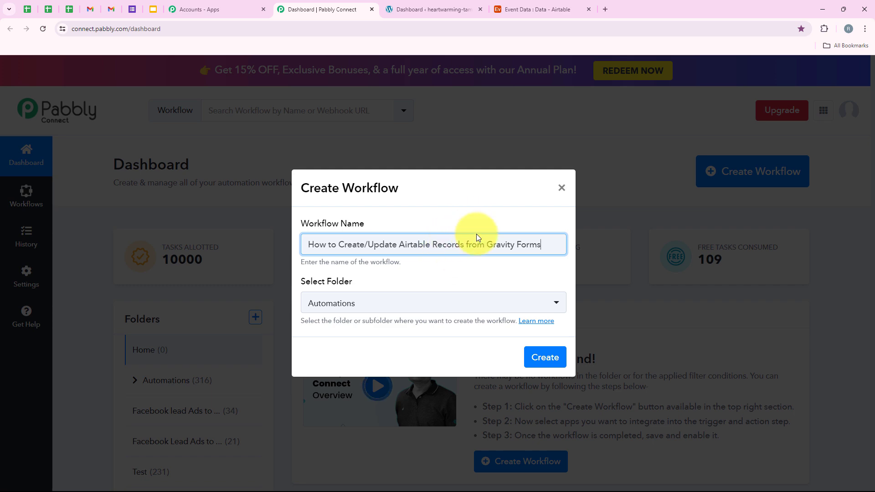
pyautogui.click(546, 359)
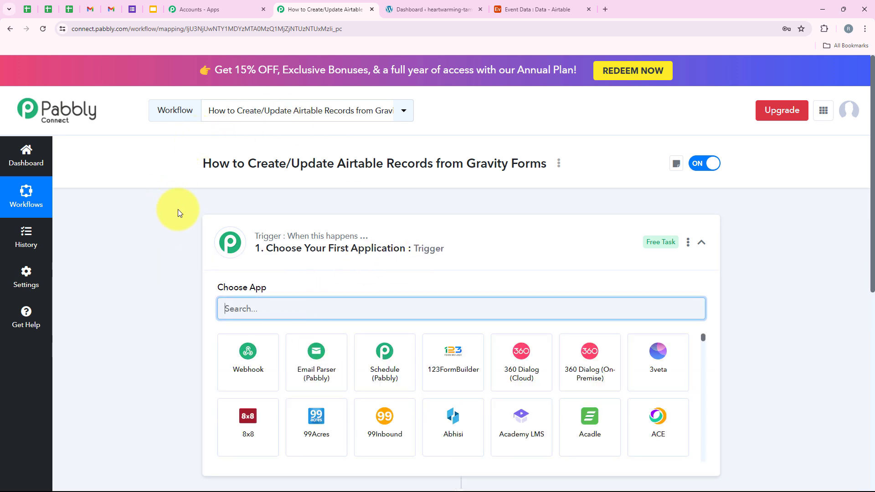
# Step: Set the trigger app to Gravity Forms with New Response as the trigger event
pyautogui.click(461, 253)
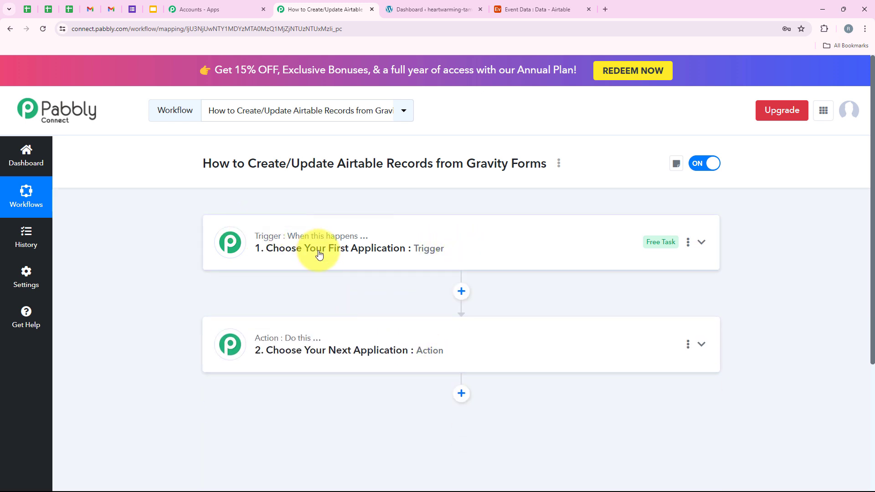
pyautogui.moveTo(321, 240)
pyautogui.moveTo(292, 344)
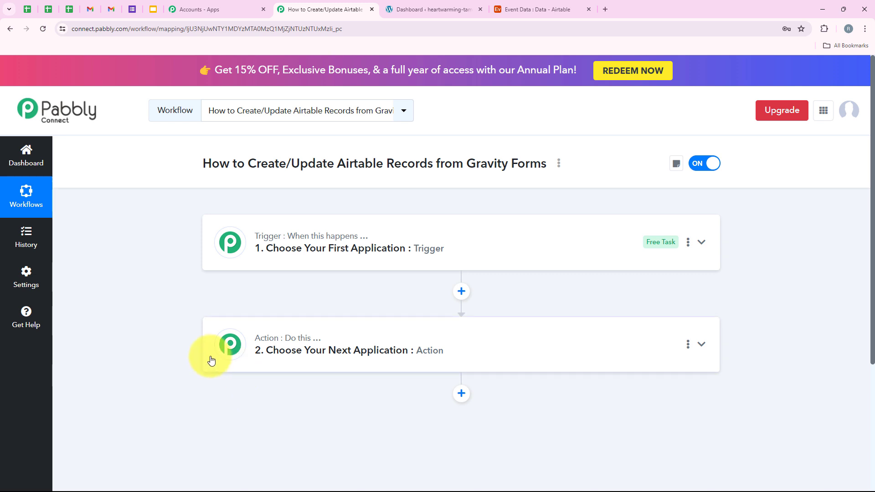
pyautogui.click(303, 236)
pyautogui.write('G')
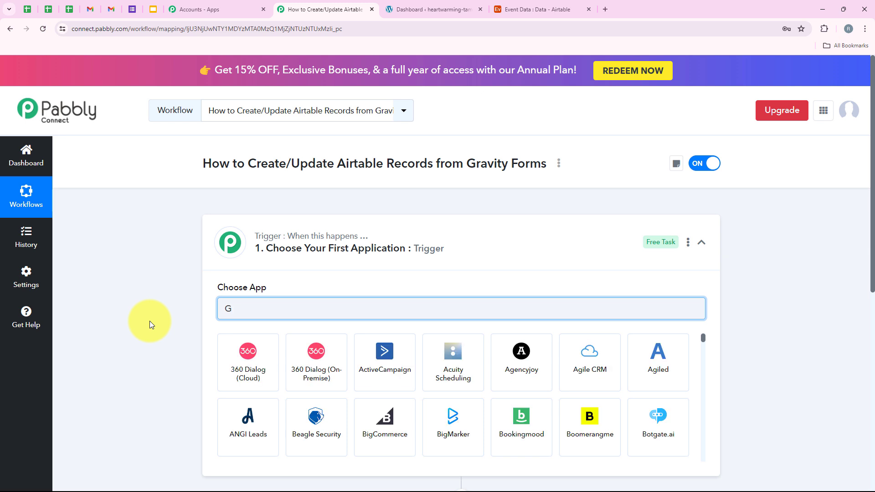
pyautogui.write('rav')
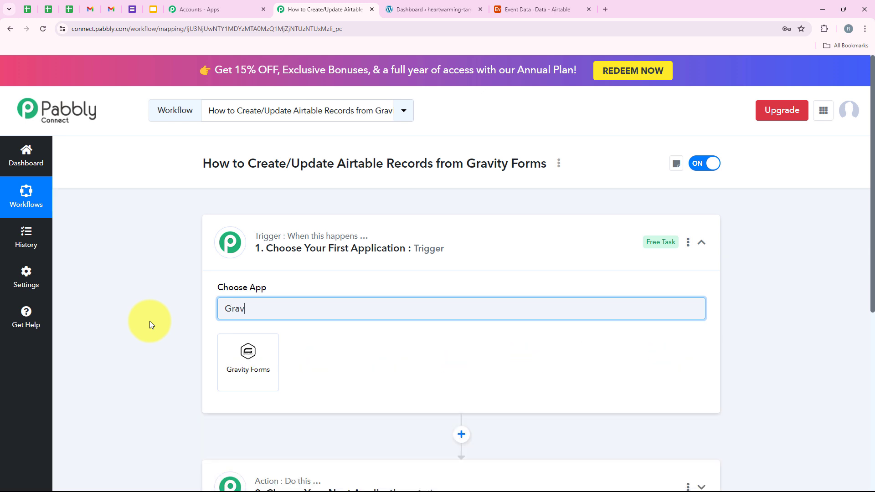
pyautogui.click(251, 356)
pyautogui.moveTo(218, 336); pyautogui.dragTo(272, 343)
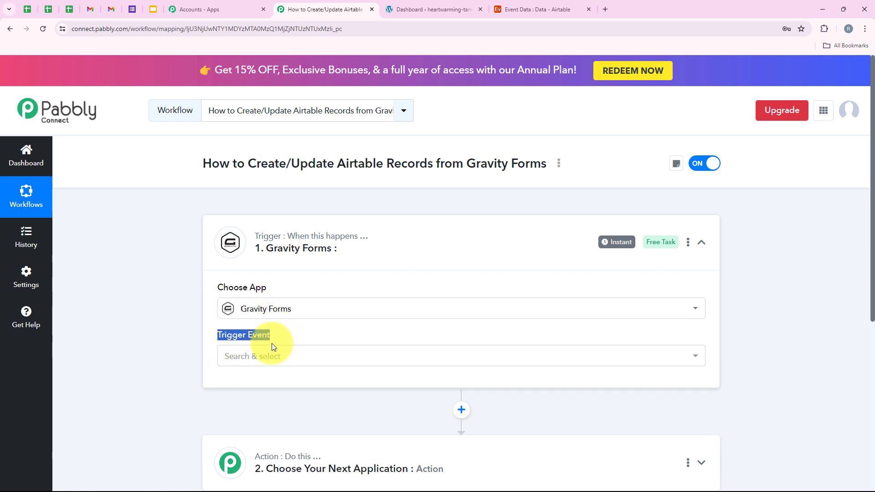
pyautogui.click(268, 358)
pyautogui.click(228, 410)
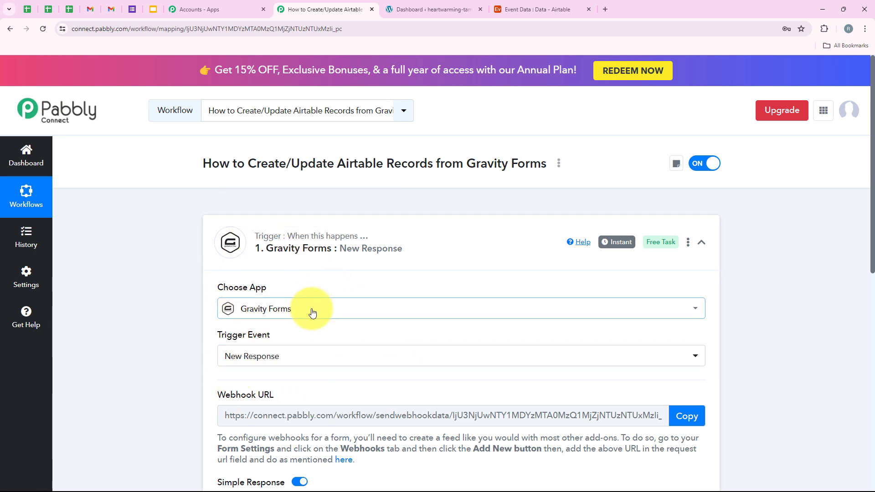
# Step: Copy the trigger's webhook URL so it waits for an incoming response
pyautogui.scroll(-3, 312, 312)
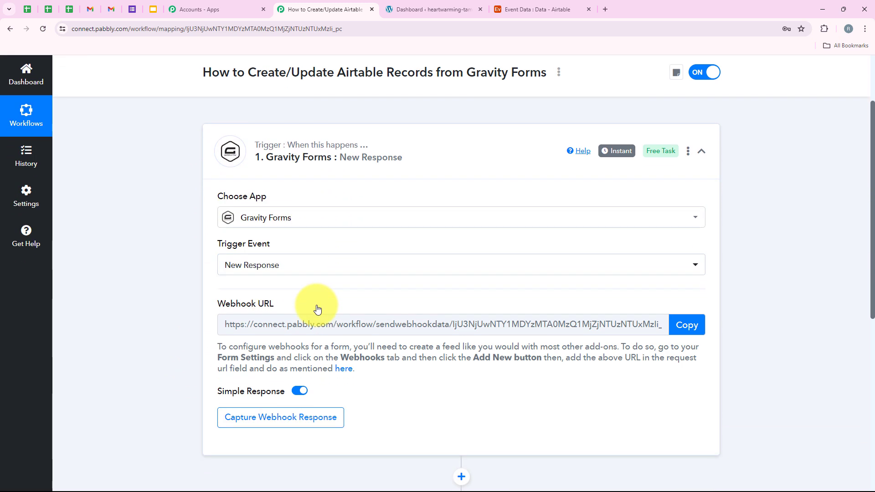
pyautogui.moveTo(232, 259); pyautogui.dragTo(272, 259)
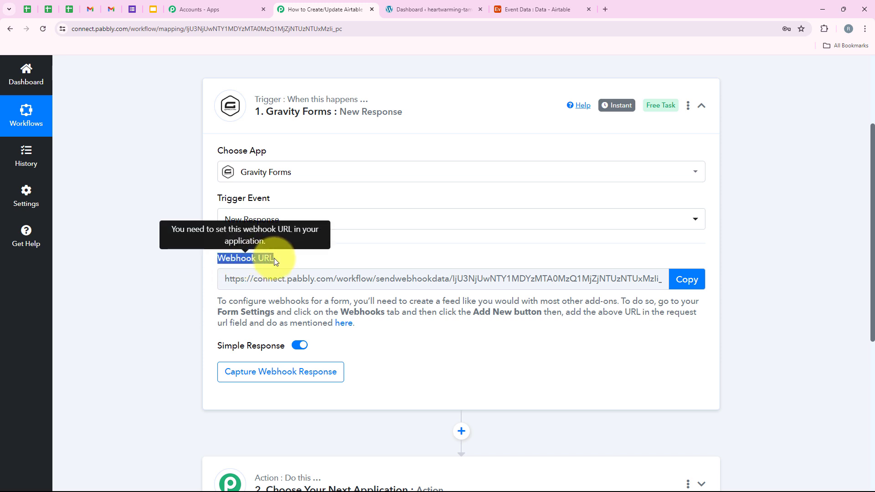
pyautogui.click(274, 258)
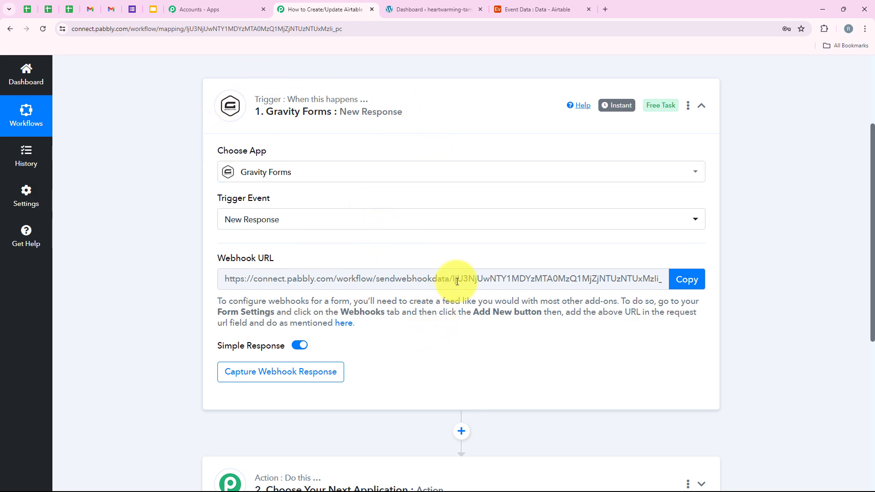
pyautogui.click(684, 278)
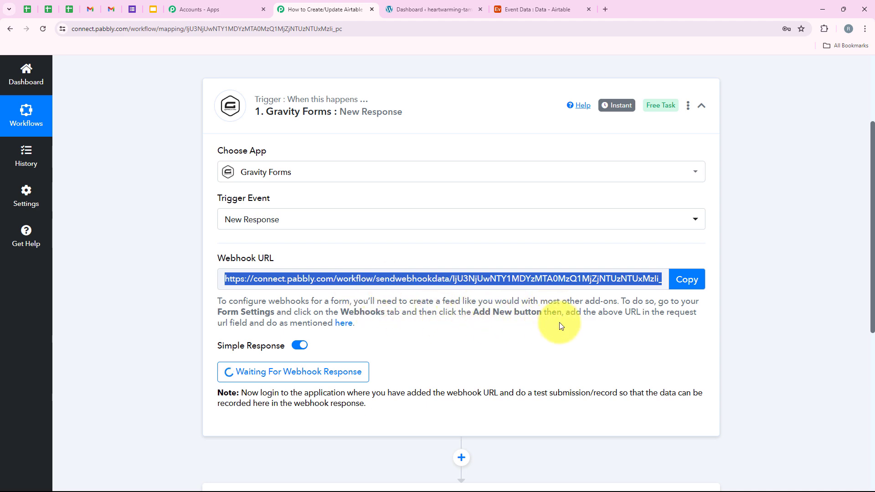
pyautogui.scroll(1, 230, 367)
pyautogui.scroll(-1, 230, 366)
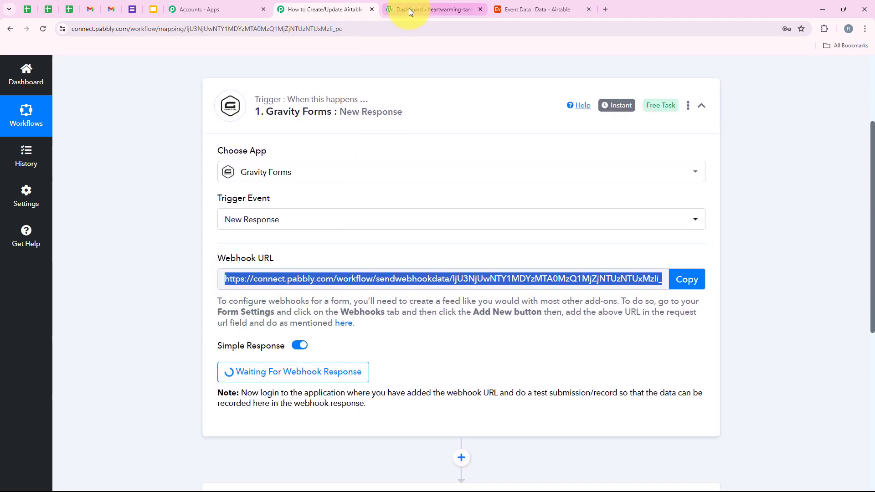
# Step: Go to the WordPress admin and bring up the Gravity Forms list of 11 active forms
pyautogui.click(409, 8)
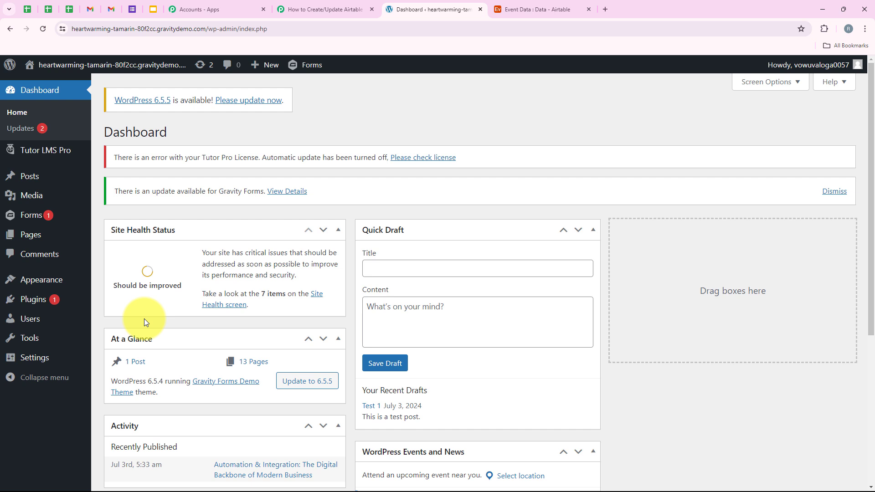
pyautogui.moveTo(16, 214)
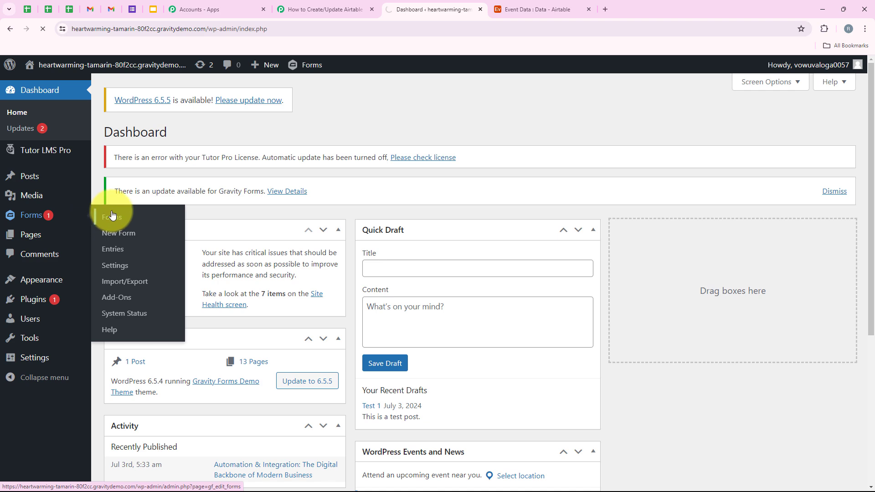
pyautogui.scroll(-3, 407, 200)
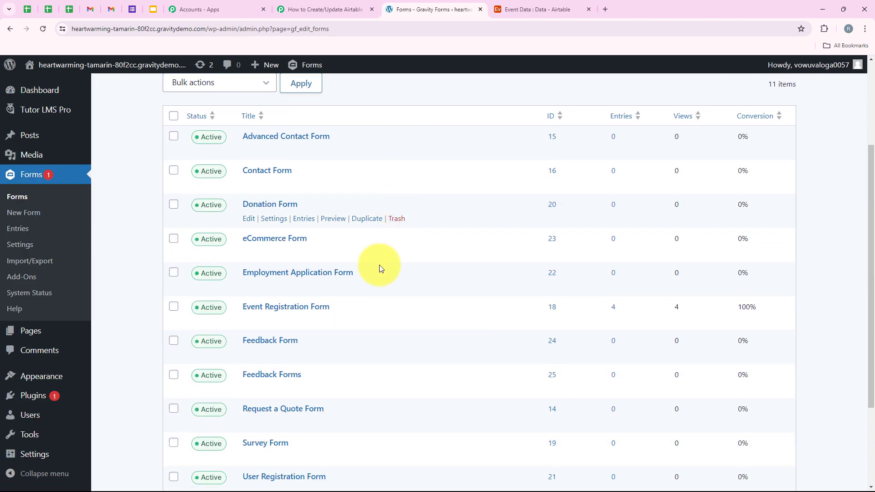
pyautogui.scroll(3, 343, 371)
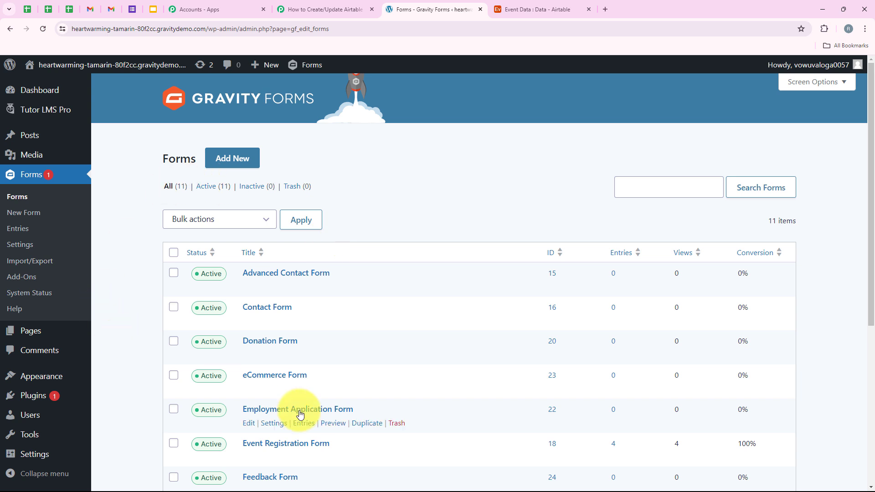
pyautogui.scroll(-3, 319, 398)
pyautogui.scroll(3, 343, 379)
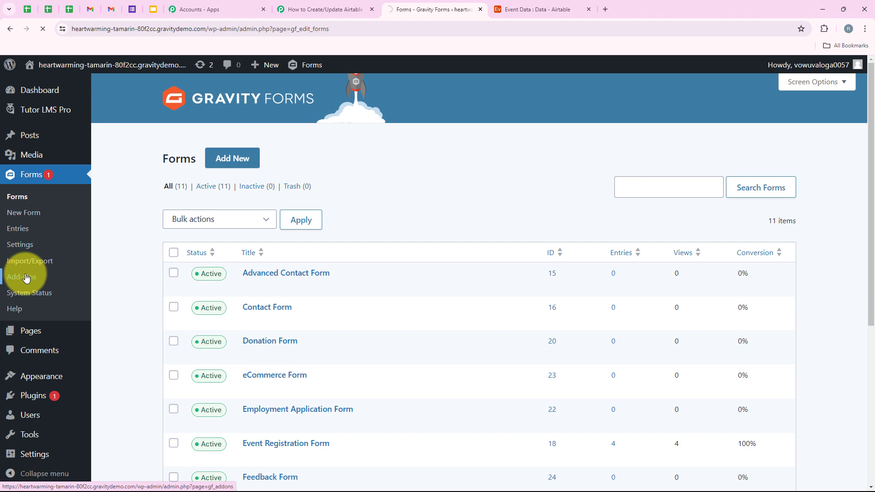
# Step: Confirm the Webhooks Add-On shows Active, then return to the forms list
pyautogui.scroll(-4, 300, 210)
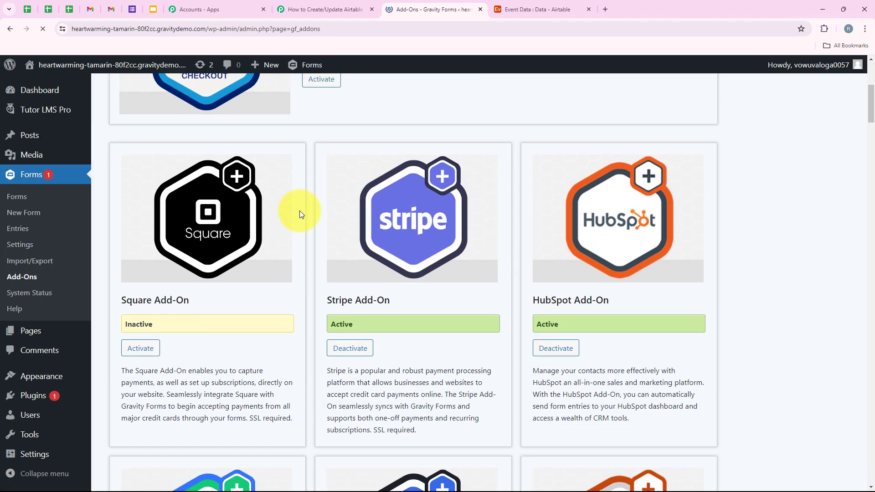
pyautogui.scroll(-11, 299, 214)
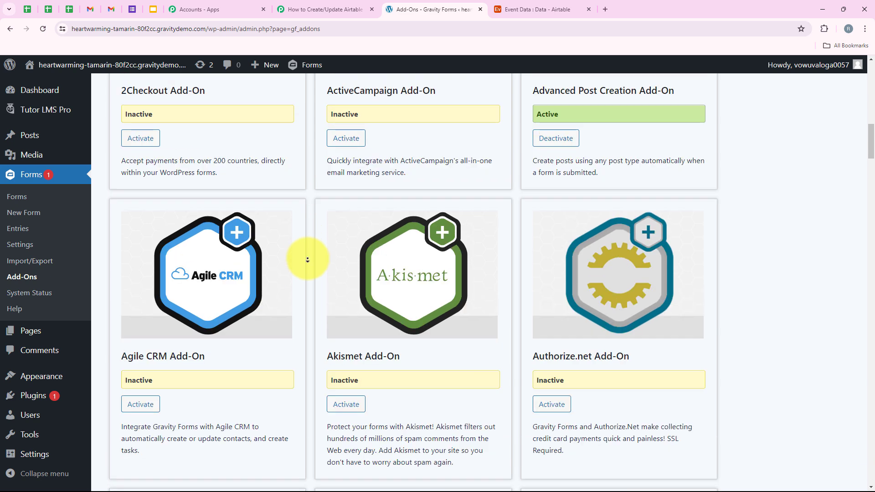
pyautogui.scroll(-15, 308, 260)
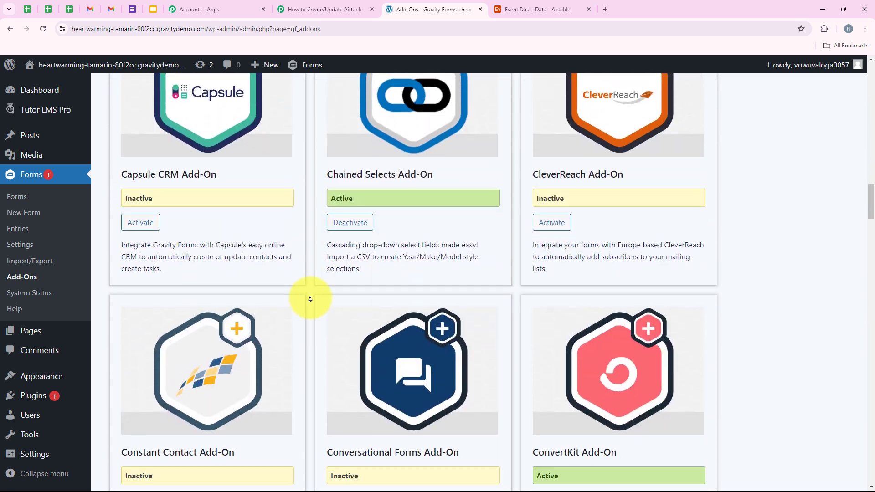
pyautogui.scroll(-17, 311, 299)
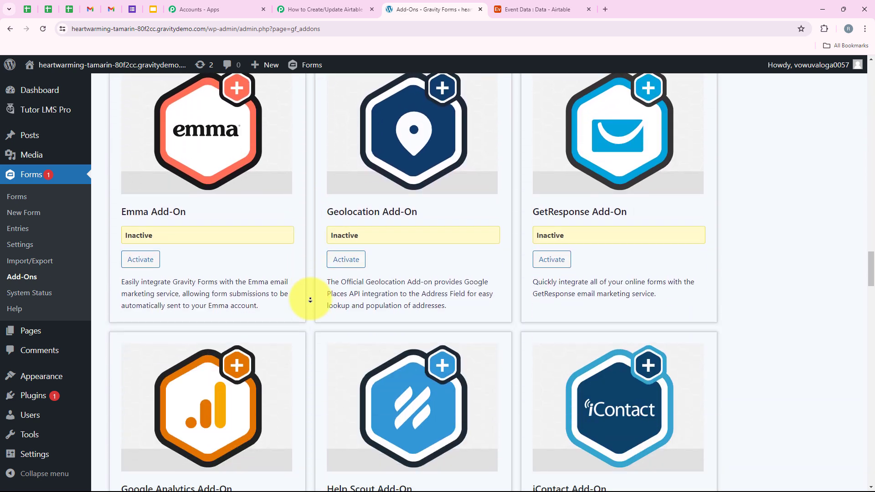
pyautogui.scroll(-20, 310, 300)
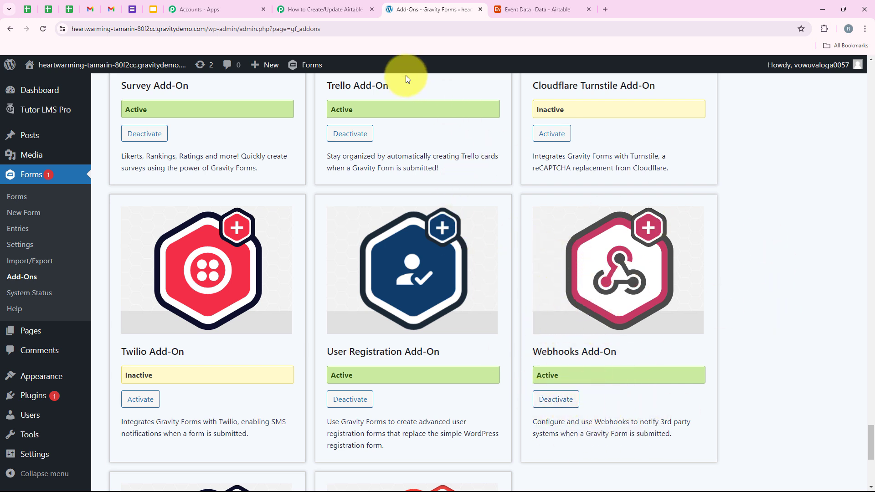
pyautogui.click(16, 196)
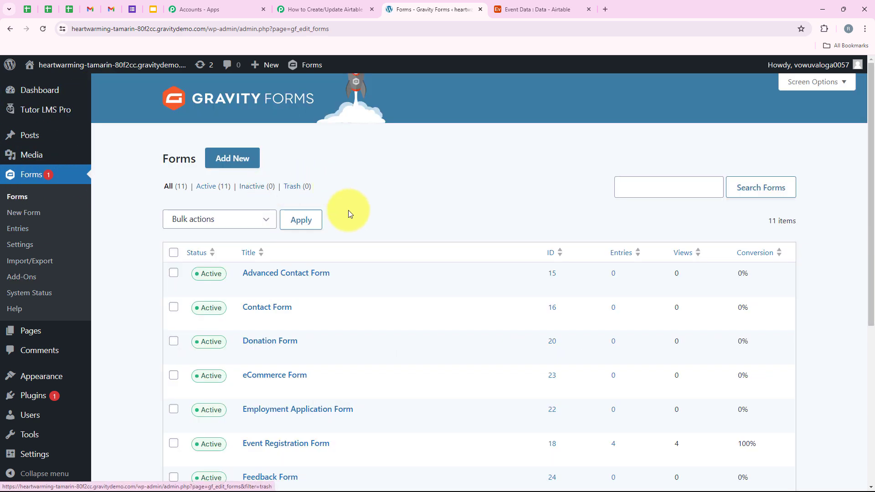
# Step: Open the Event Registration Form and reach its Webhooks feeds settings, currently empty
pyautogui.scroll(-1, 349, 211)
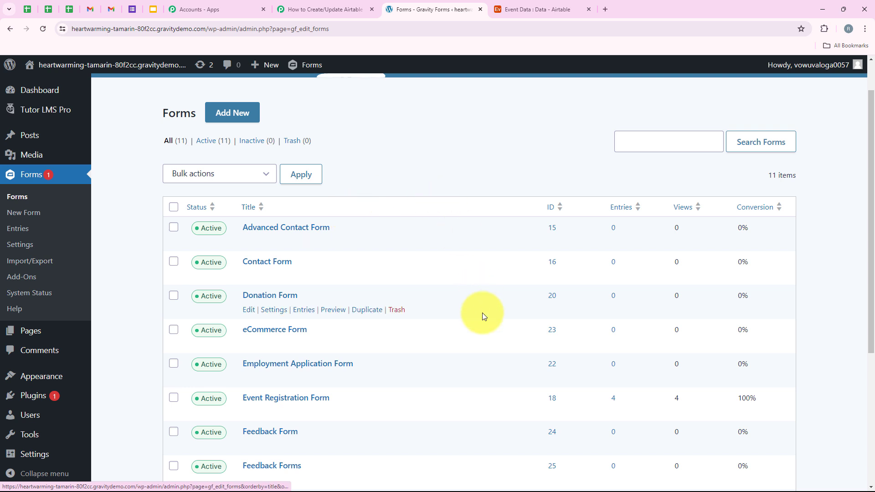
pyautogui.moveTo(286, 242)
pyautogui.scroll(-1, 235, 363)
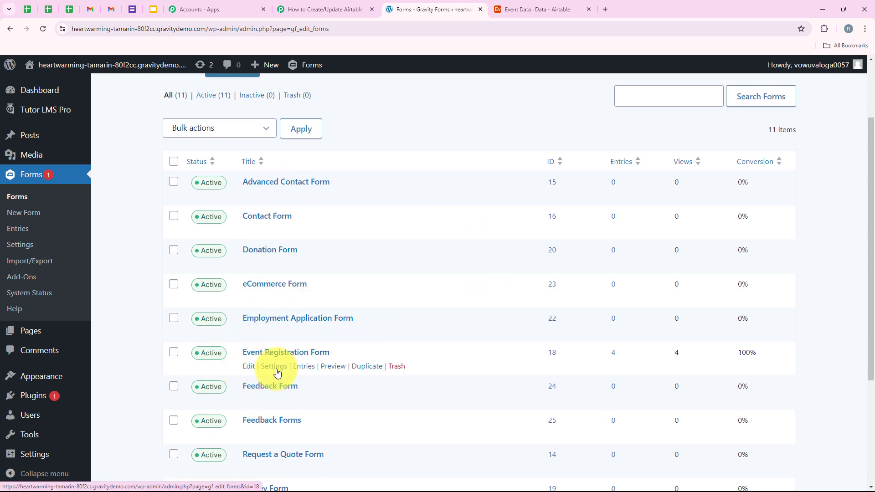
pyautogui.click(265, 355)
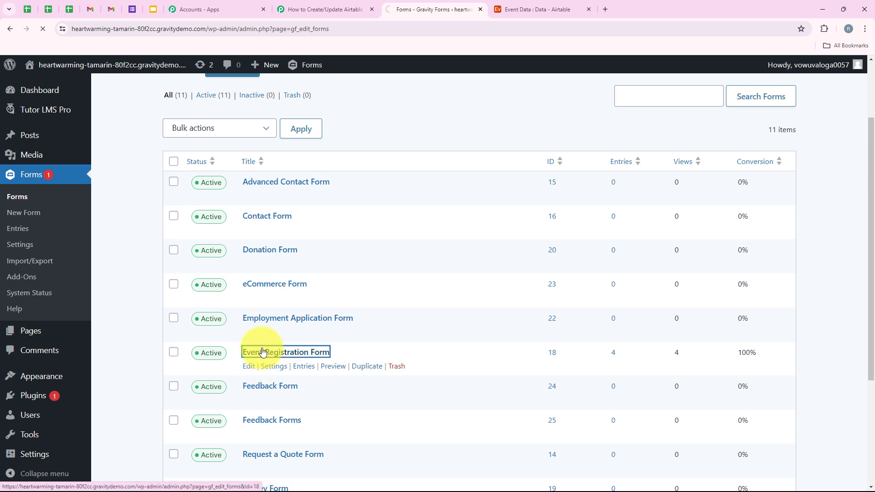
pyautogui.scroll(-5, 329, 265)
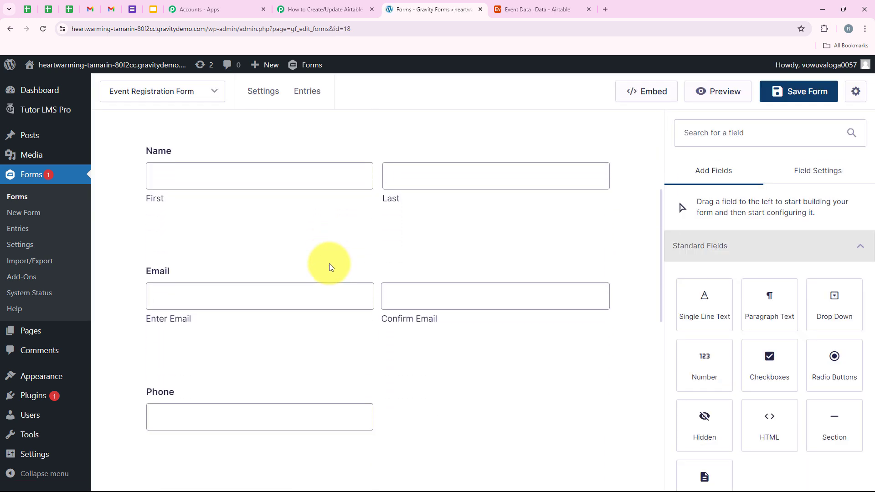
pyautogui.scroll(-8, 329, 266)
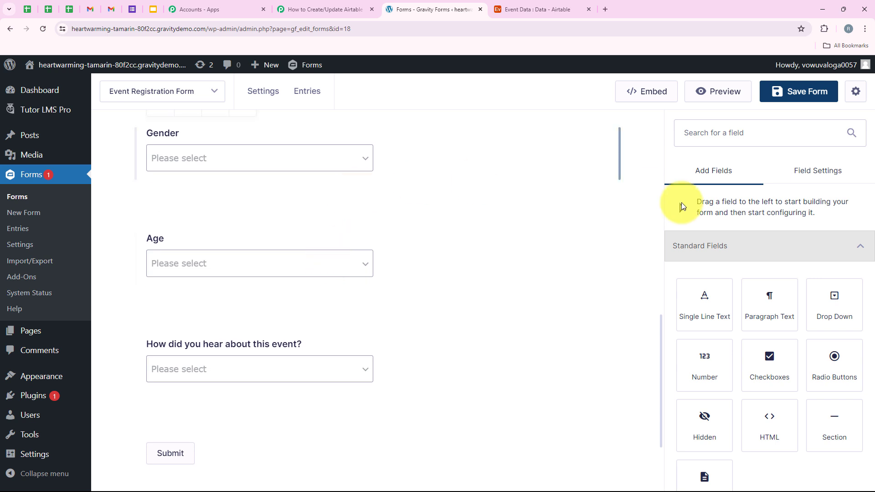
pyautogui.moveTo(262, 91)
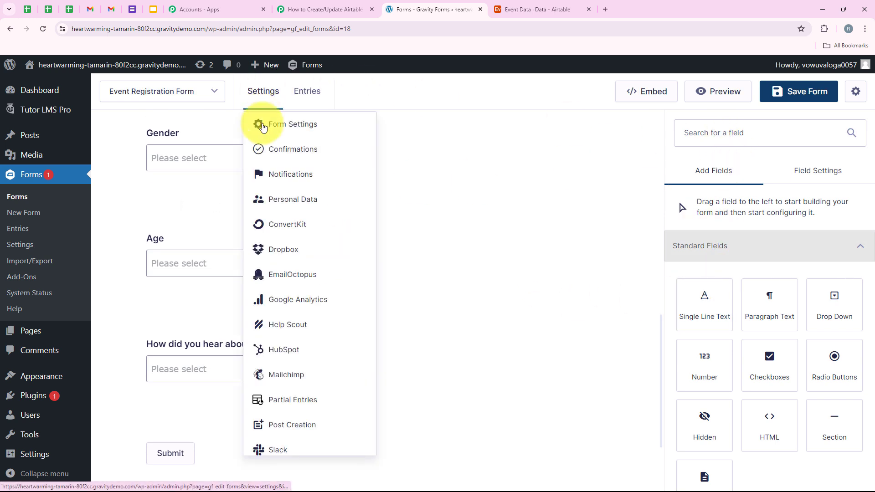
pyautogui.scroll(-3, 287, 319)
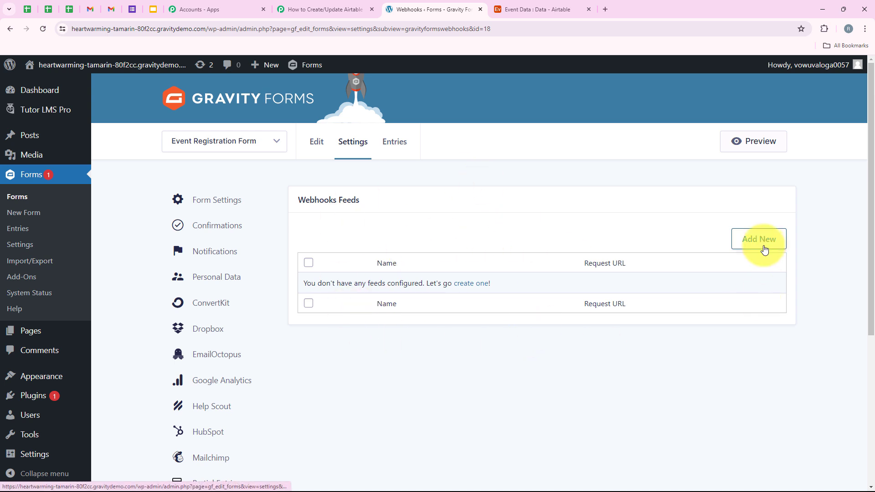
# Step: Add a webhook feed named 'Test Connection' with the Pabbly webhook URL as Request URL
pyautogui.click(765, 250)
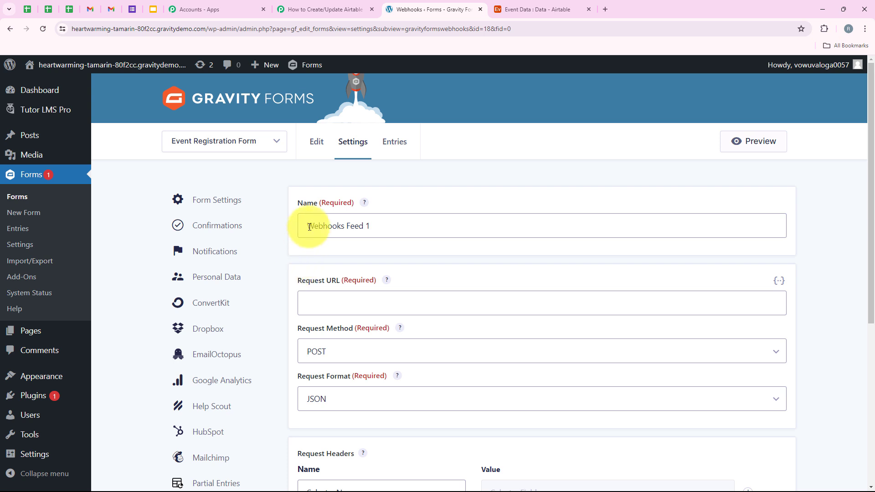
pyautogui.moveTo(385, 225); pyautogui.dragTo(291, 224)
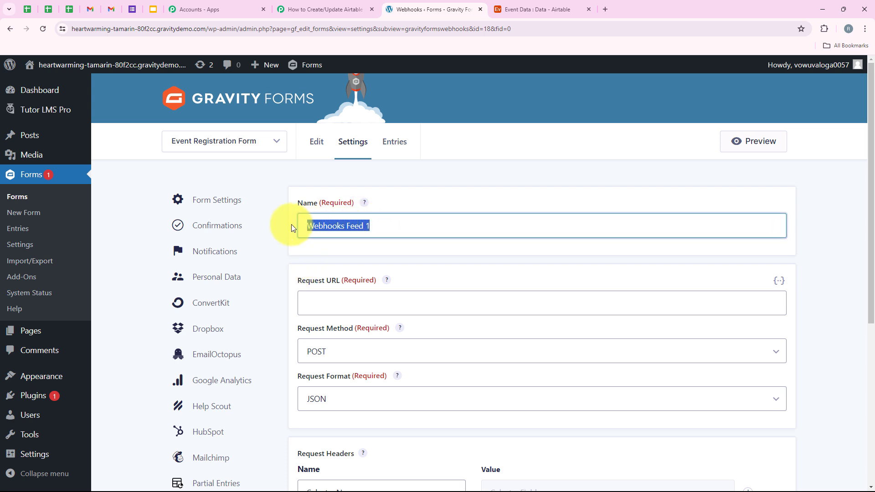
pyautogui.write('Te')
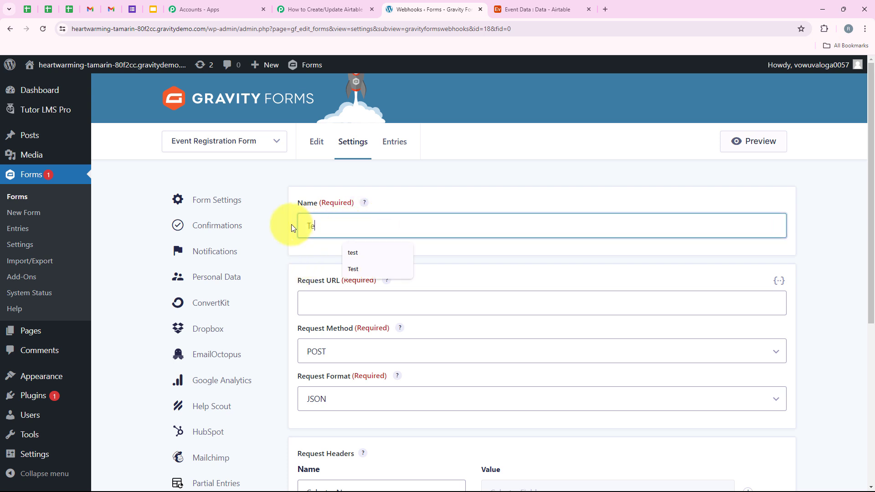
pyautogui.write('st Connection')
pyautogui.moveTo(296, 280); pyautogui.dragTo(335, 282)
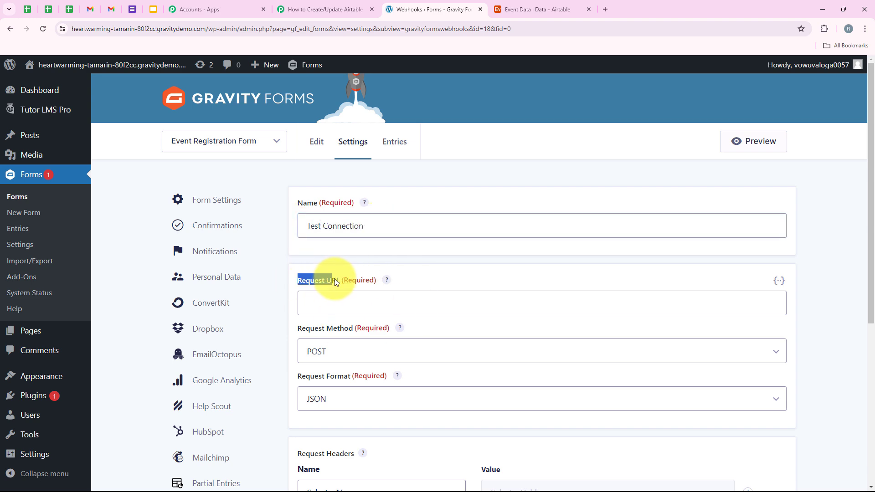
pyautogui.click(329, 9)
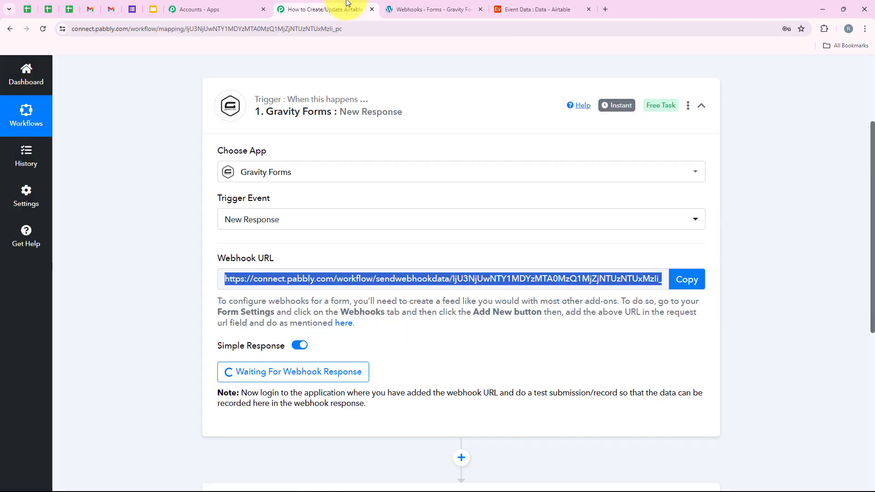
pyautogui.click(696, 291)
pyautogui.click(428, 9)
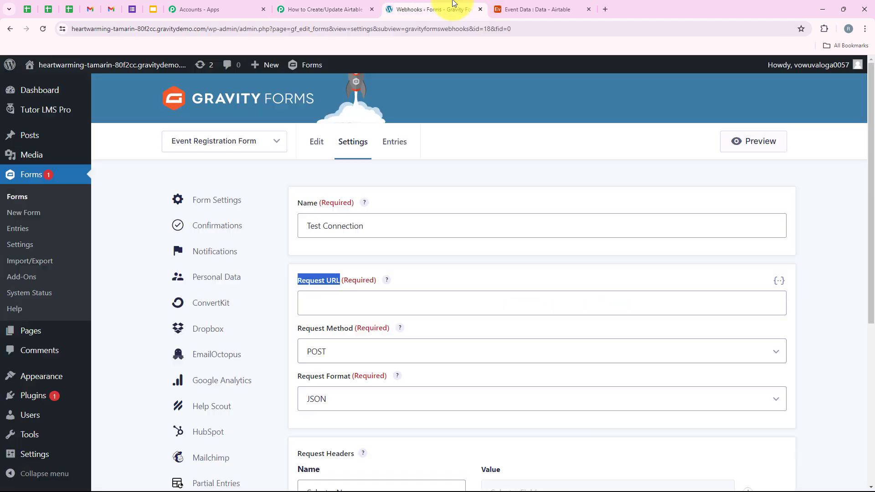
pyautogui.rightClick(365, 304)
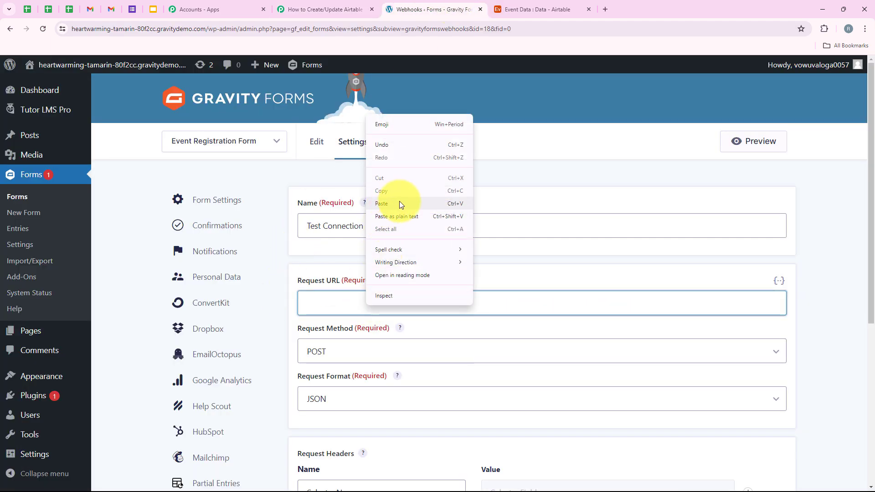
pyautogui.click(399, 201)
# Step: Keep the POST request method and JSON format, and save the feed settings
pyautogui.scroll(-1, 347, 292)
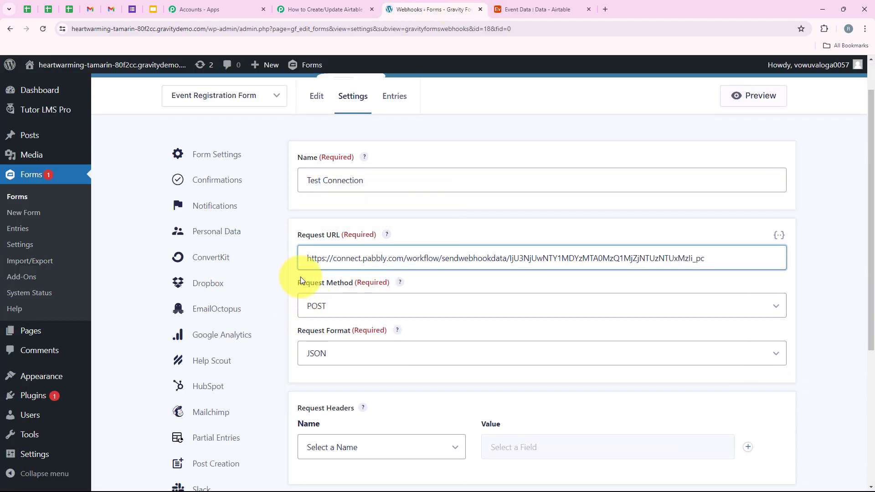
pyautogui.moveTo(299, 280); pyautogui.dragTo(354, 284)
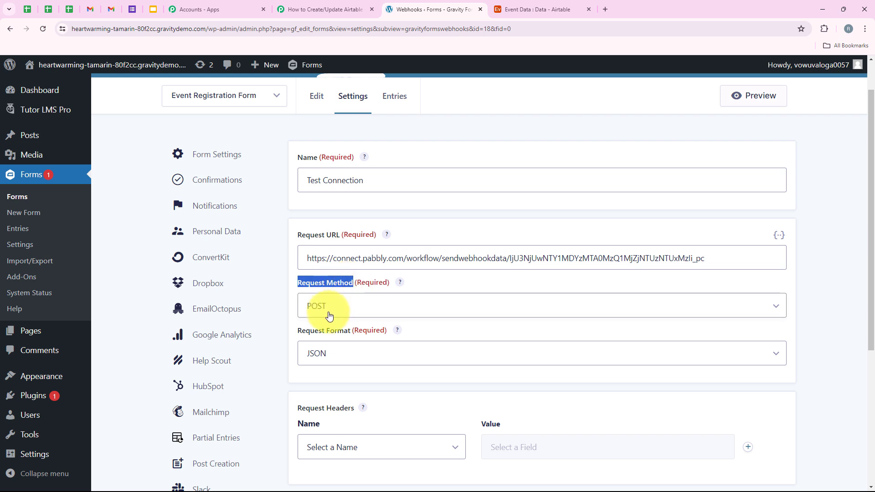
pyautogui.click(314, 307)
pyautogui.click(314, 306)
pyautogui.moveTo(296, 330); pyautogui.dragTo(351, 333)
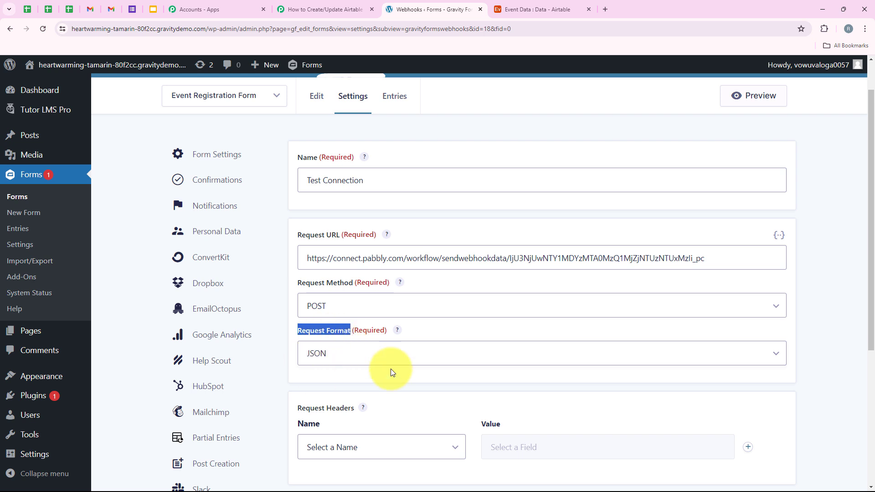
pyautogui.scroll(-2, 400, 366)
pyautogui.scroll(-2, 401, 366)
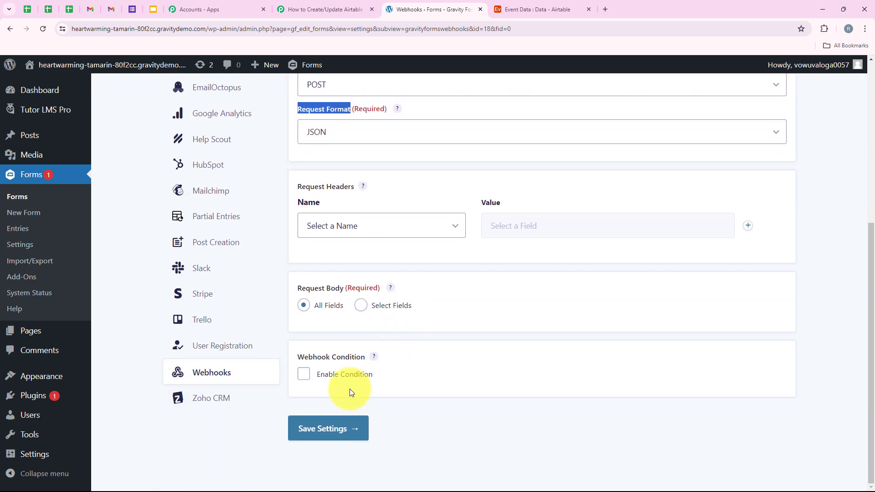
pyautogui.click(332, 424)
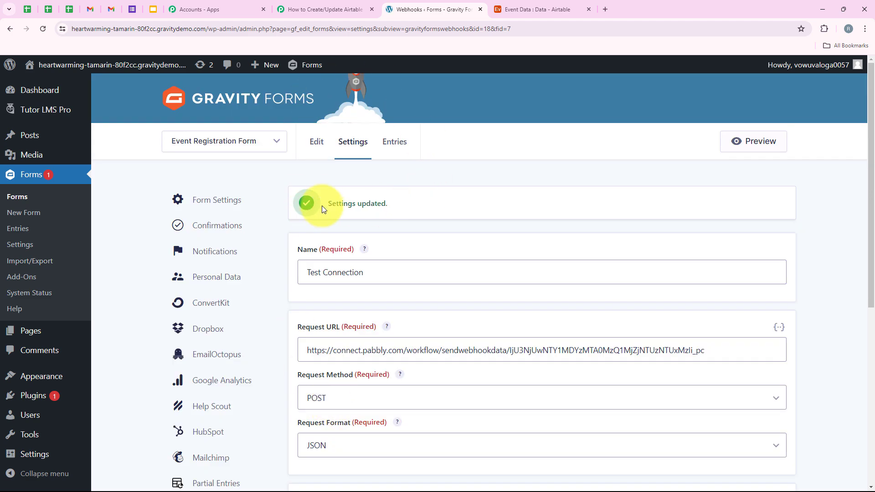
# Step: Review Pabbly's note about making a test submission, then go back to the Gravity Forms webhook settings
pyautogui.click(335, 9)
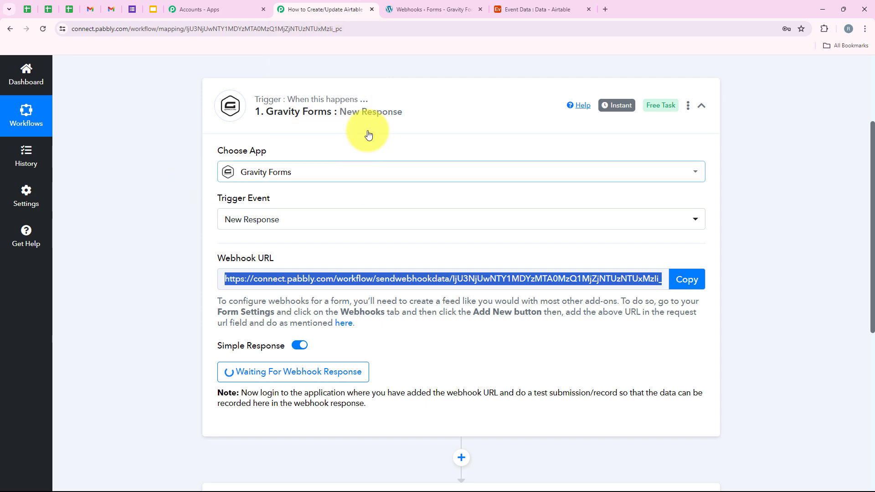
pyautogui.scroll(3, 365, 133)
pyautogui.scroll(-5, 349, 136)
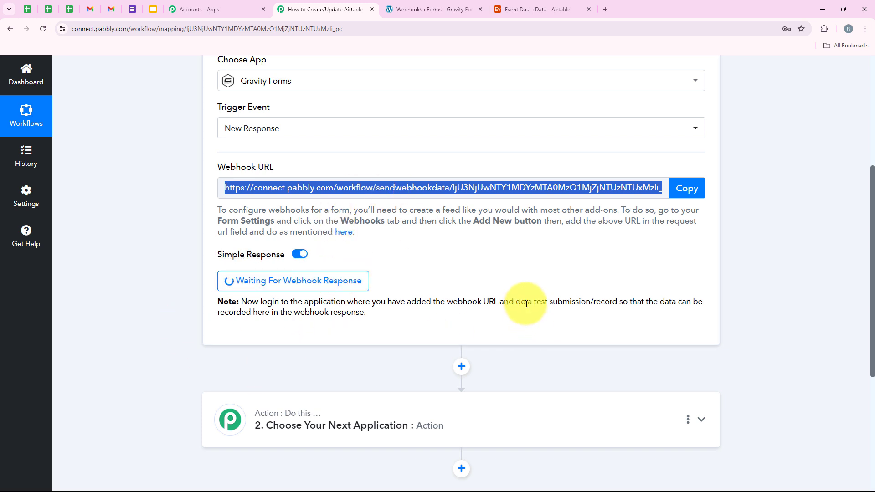
pyautogui.moveTo(514, 303); pyautogui.dragTo(617, 302)
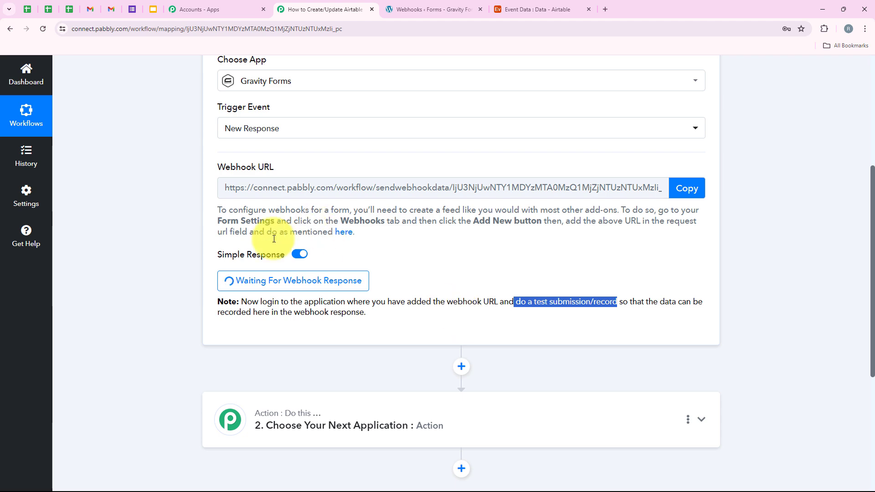
pyautogui.scroll(3, 169, 305)
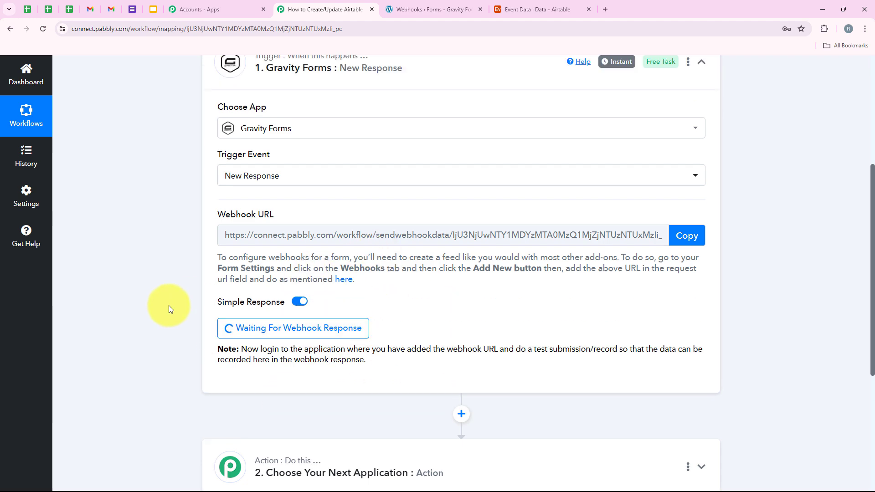
pyautogui.click(403, 9)
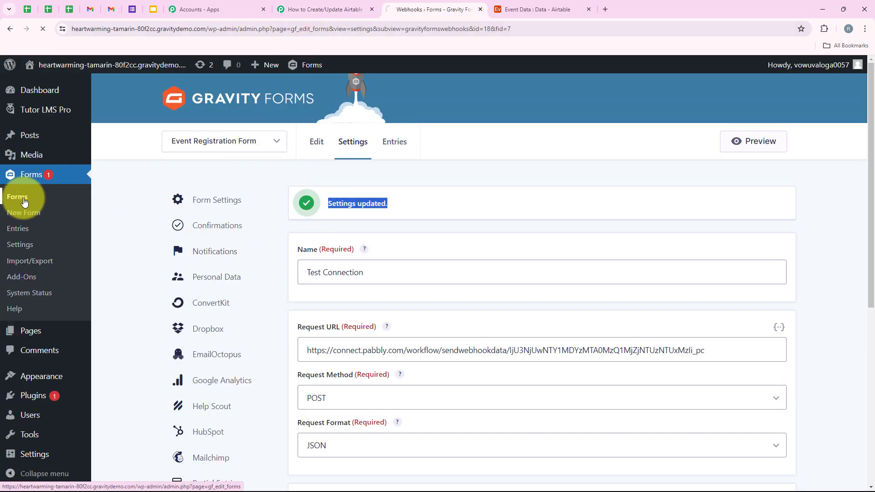
# Step: Fill the registrant's name and e-mail from saved details, correcting both e-mail fields to match
pyautogui.scroll(-3, 258, 242)
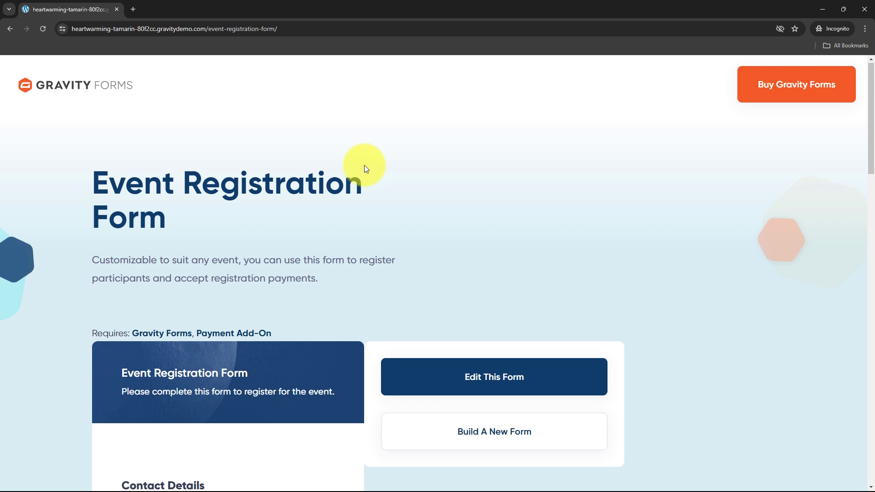
pyautogui.scroll(-4, 364, 165)
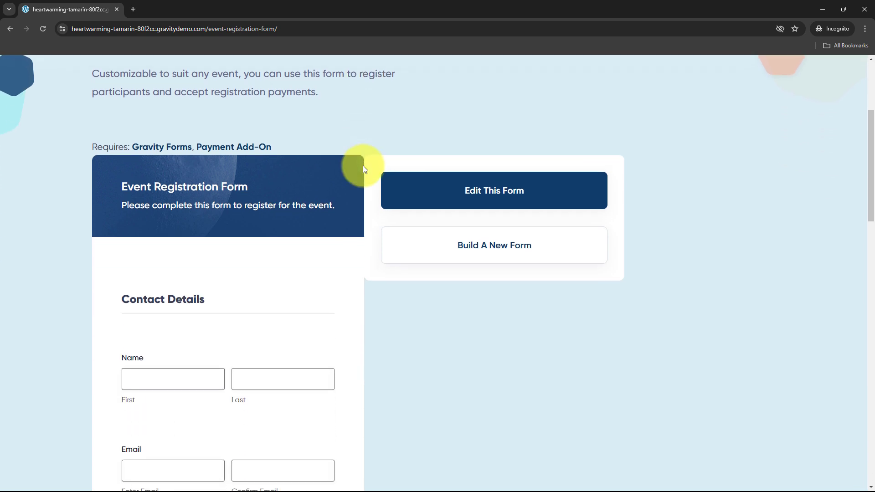
pyautogui.scroll(-5, 364, 167)
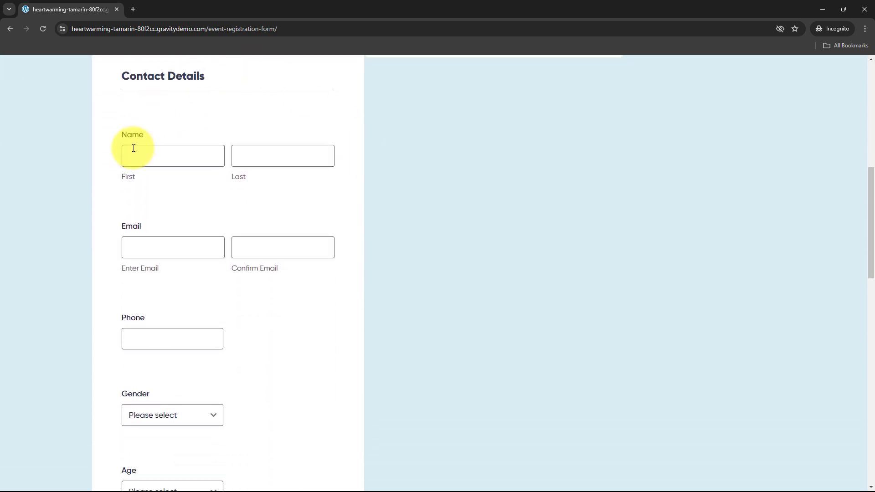
pyautogui.scroll(2, 374, 189)
pyautogui.scroll(-3, 374, 190)
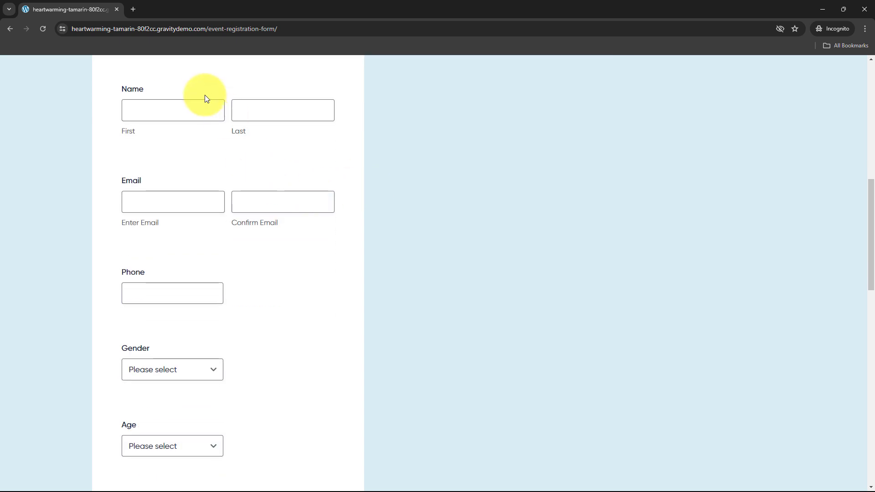
pyautogui.scroll(1, 205, 98)
pyautogui.click(157, 156)
pyautogui.click(180, 191)
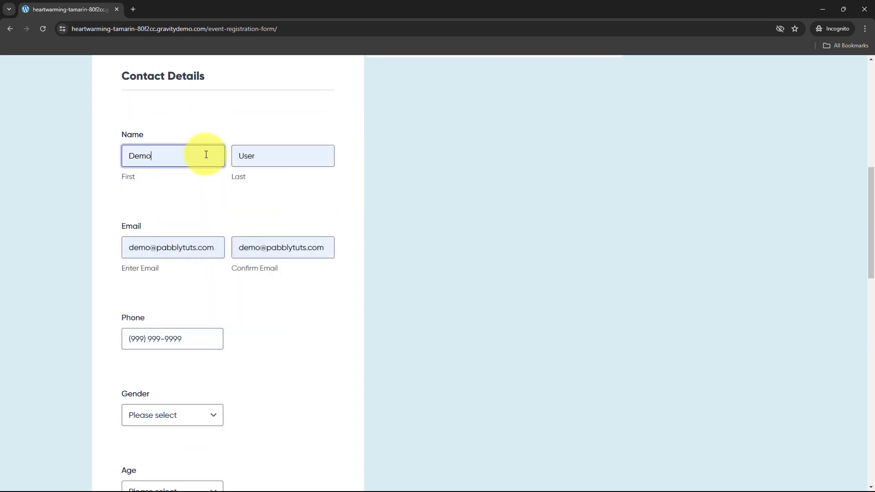
pyautogui.click(151, 244)
pyautogui.write('user')
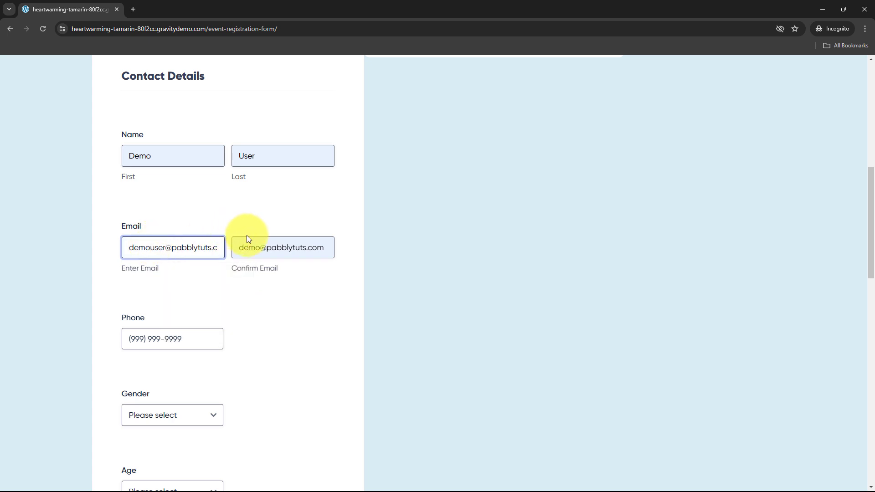
pyautogui.click(259, 245)
pyautogui.write('user')
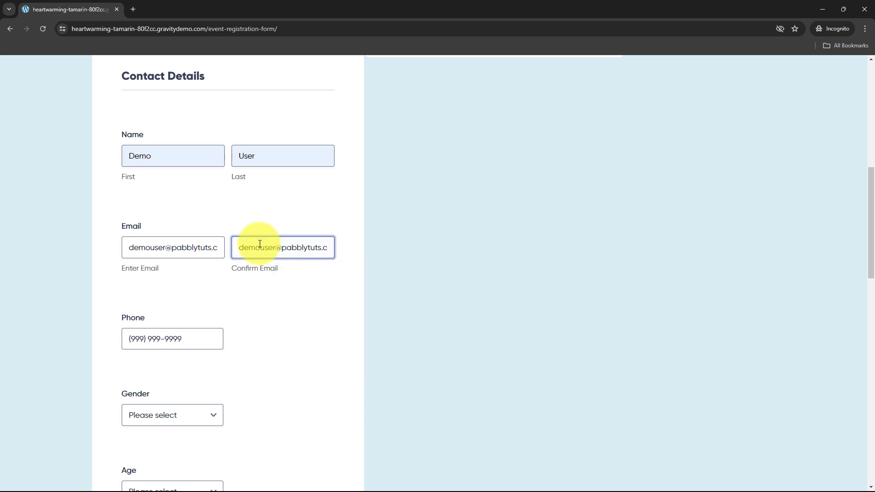
# Step: Choose gender Female, age 16-24 and Social Media as referral source, then submit
pyautogui.scroll(-2, 241, 264)
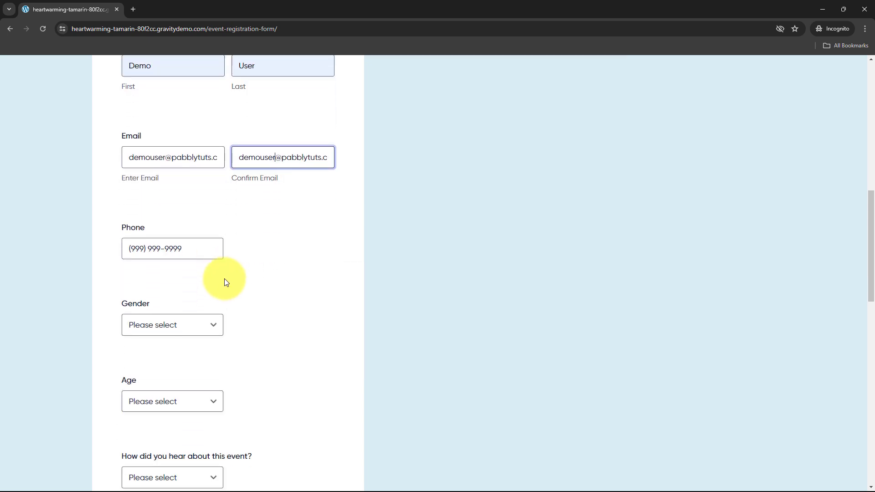
pyautogui.scroll(-1, 182, 336)
pyautogui.click(173, 276)
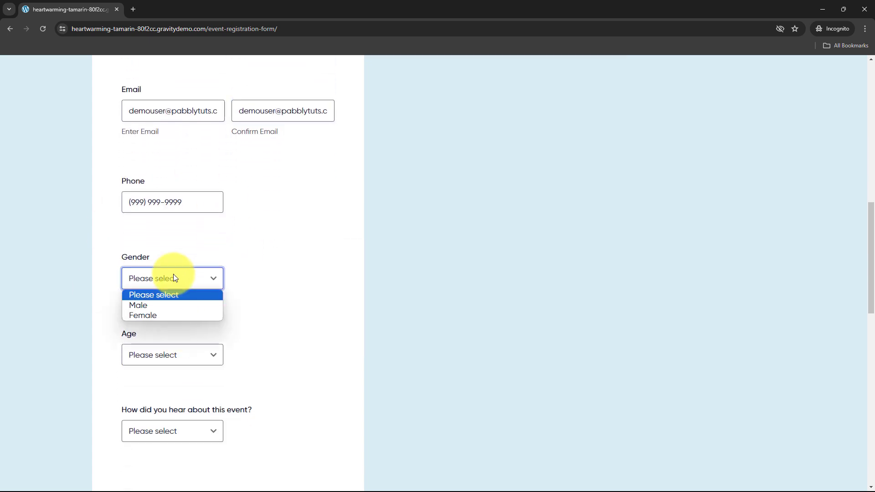
pyautogui.click(163, 316)
pyautogui.moveTo(99, 340); pyautogui.dragTo(193, 362)
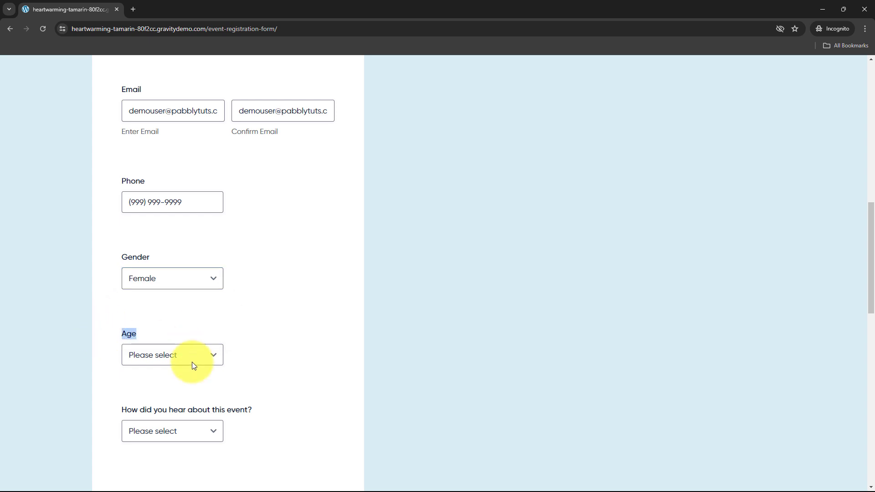
pyautogui.click(192, 362)
pyautogui.click(168, 381)
pyautogui.scroll(-2, 164, 347)
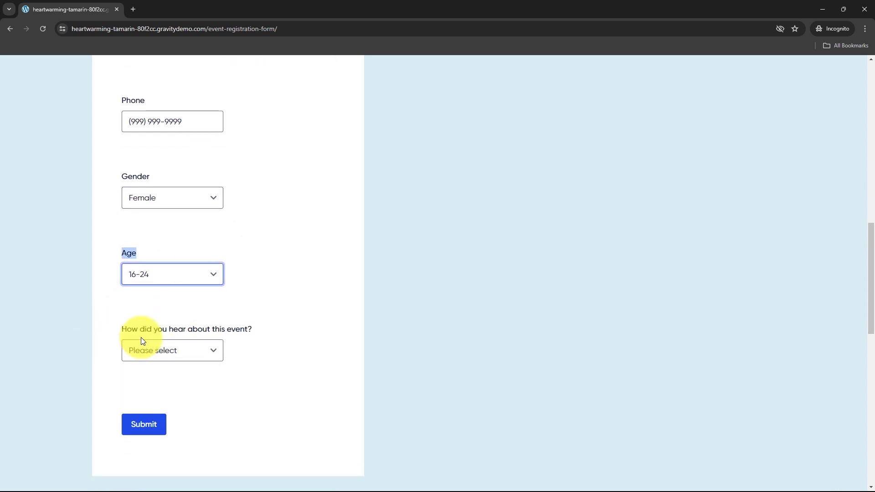
pyautogui.moveTo(120, 319); pyautogui.dragTo(226, 329)
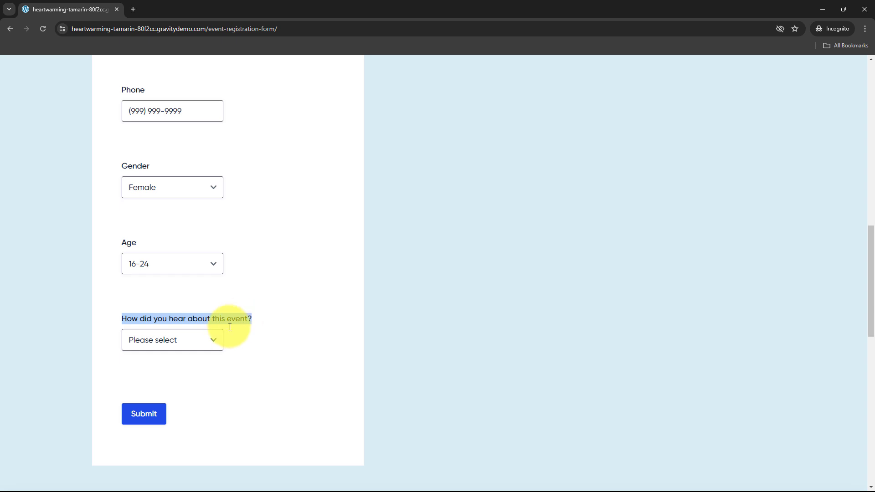
pyautogui.click(212, 340)
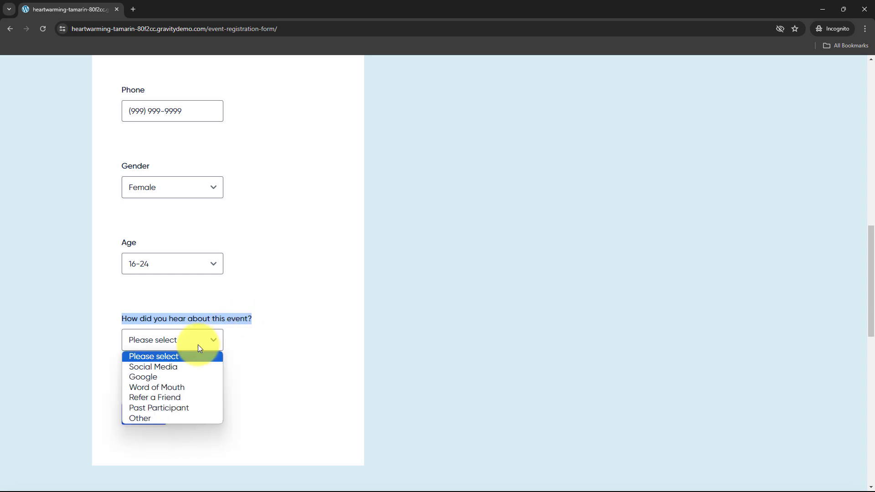
pyautogui.click(181, 366)
pyautogui.click(139, 425)
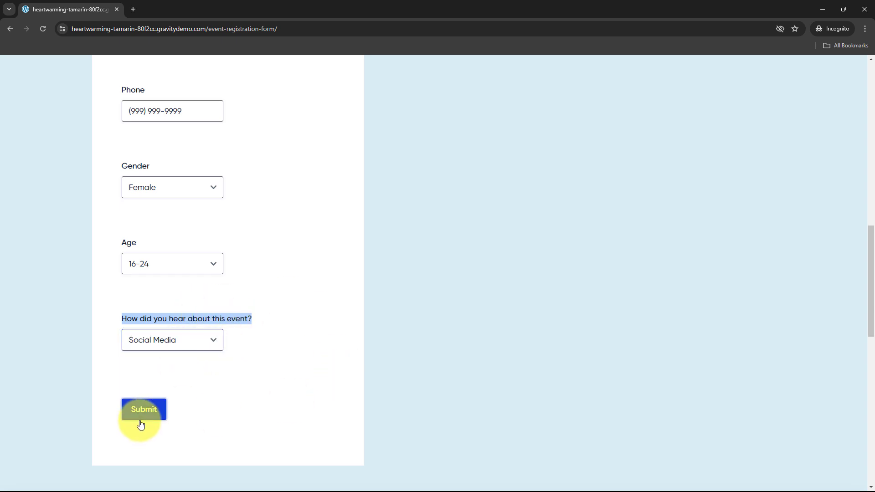
# Step: Check the 'Thanks for testing our form' confirmation, then minimize the Incognito preview window
pyautogui.scroll(5, 135, 274)
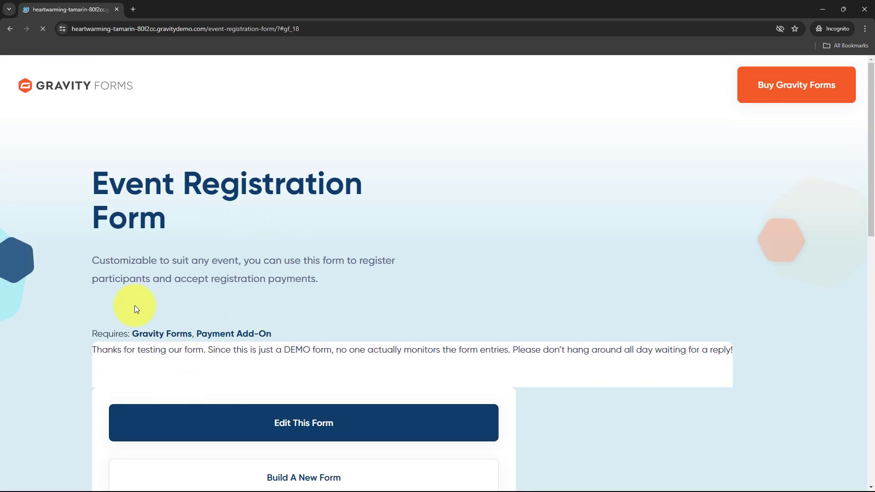
pyautogui.scroll(-3, 135, 305)
pyautogui.moveTo(117, 215); pyautogui.dragTo(198, 215)
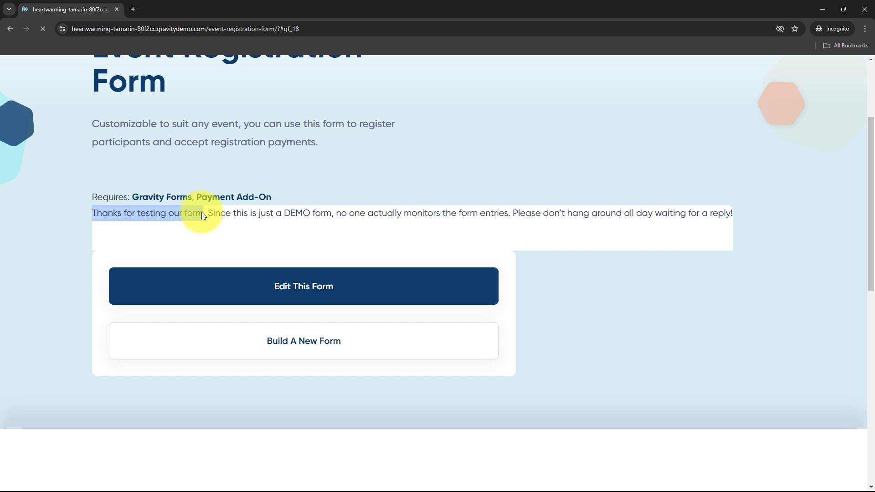
pyautogui.scroll(3, 127, 165)
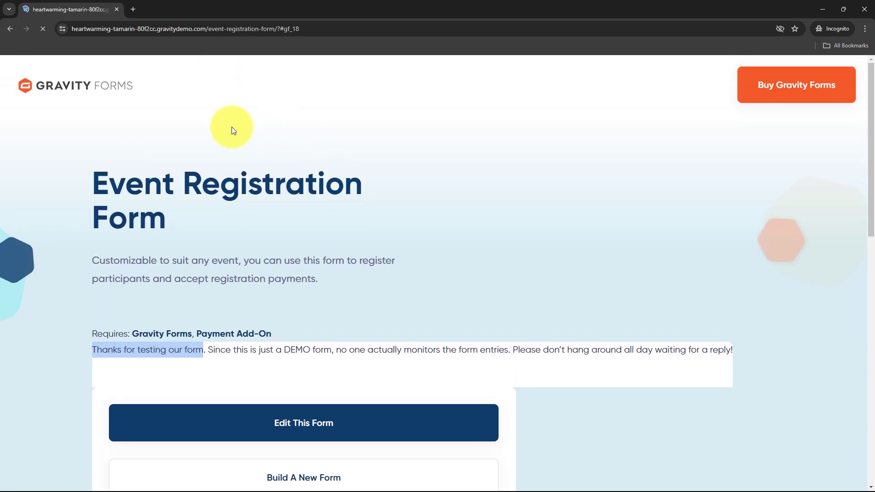
pyautogui.click(230, 122)
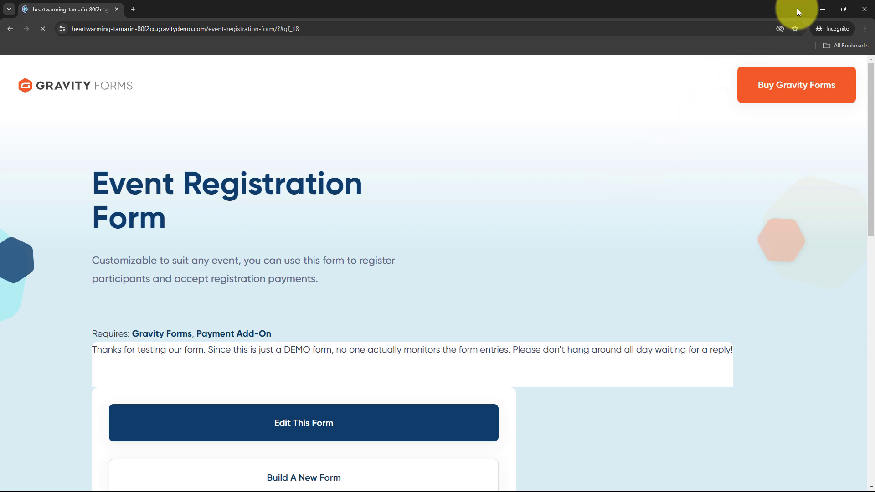
pyautogui.click(823, 9)
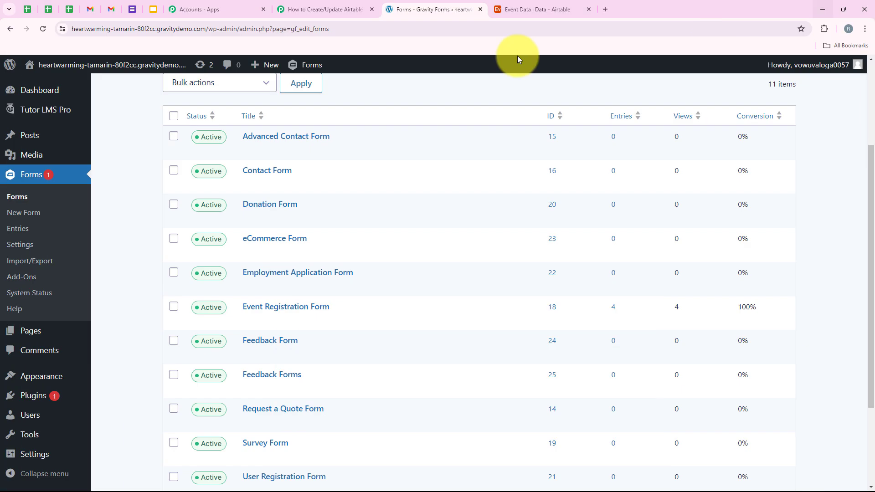
# Step: In the Pabbly workflow, check the captured 16-24, Female and Social Media response values
pyautogui.click(341, 9)
pyautogui.scroll(-3, 297, 292)
pyautogui.scroll(-5, 320, 287)
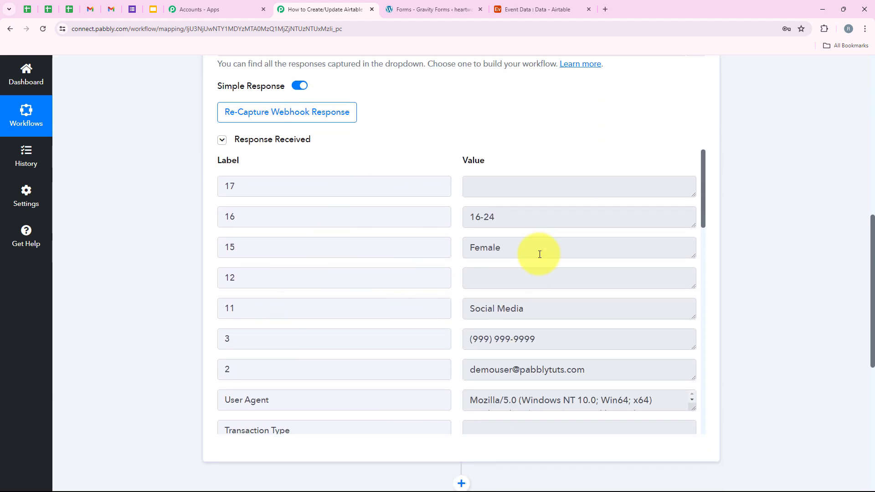
pyautogui.doubleClick(538, 250)
pyautogui.doubleClick(555, 221)
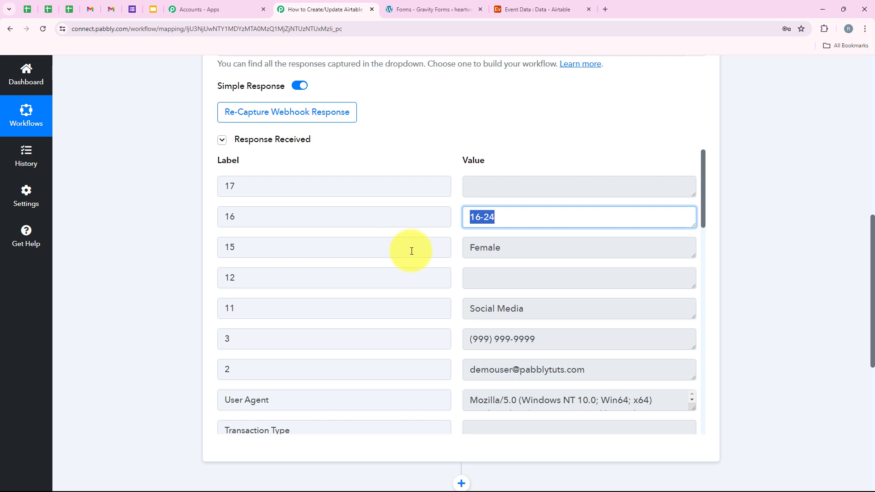
pyautogui.scroll(-1, 411, 250)
pyautogui.doubleClick(590, 262)
# Step: Check the captured e-mail, first-name and last-name values, then collapse the Gravity Forms trigger
pyautogui.scroll(-1, 357, 279)
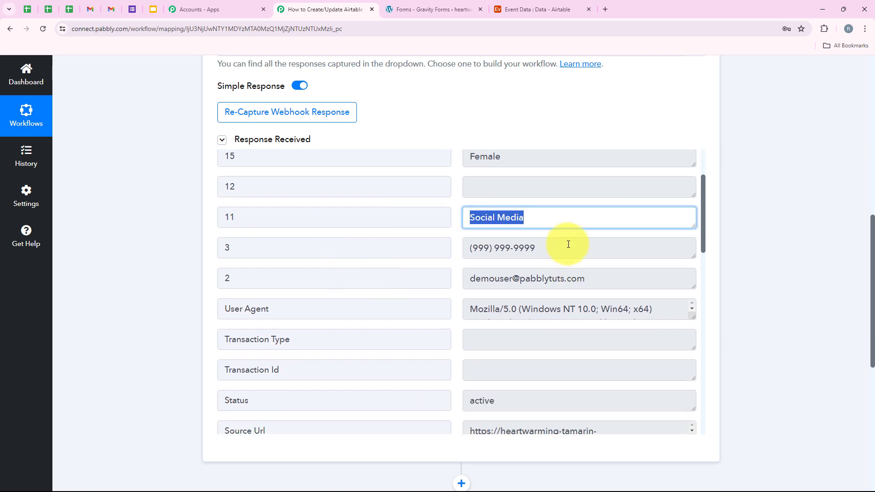
pyautogui.moveTo(564, 247); pyautogui.dragTo(426, 255)
pyautogui.moveTo(592, 279); pyautogui.dragTo(391, 274)
pyautogui.scroll(-9, 499, 335)
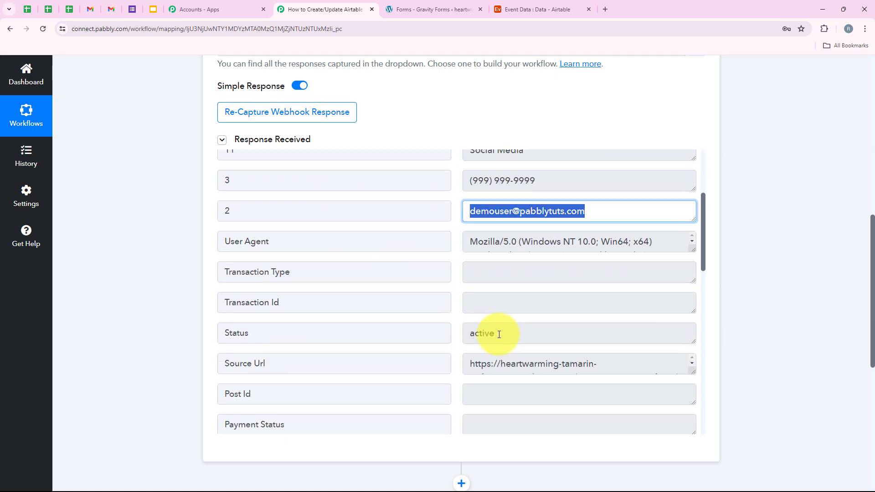
pyautogui.scroll(-5, 499, 334)
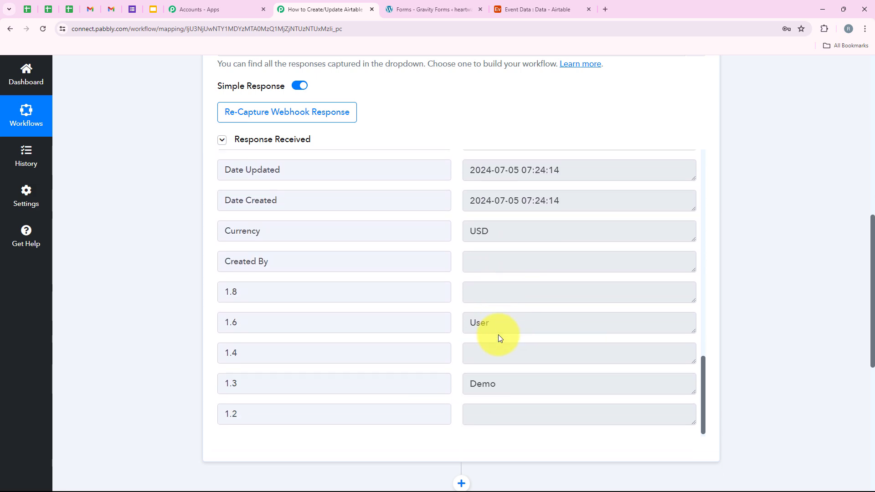
pyautogui.click(499, 387)
pyautogui.moveTo(436, 318); pyautogui.dragTo(127, 321)
pyautogui.click(166, 222)
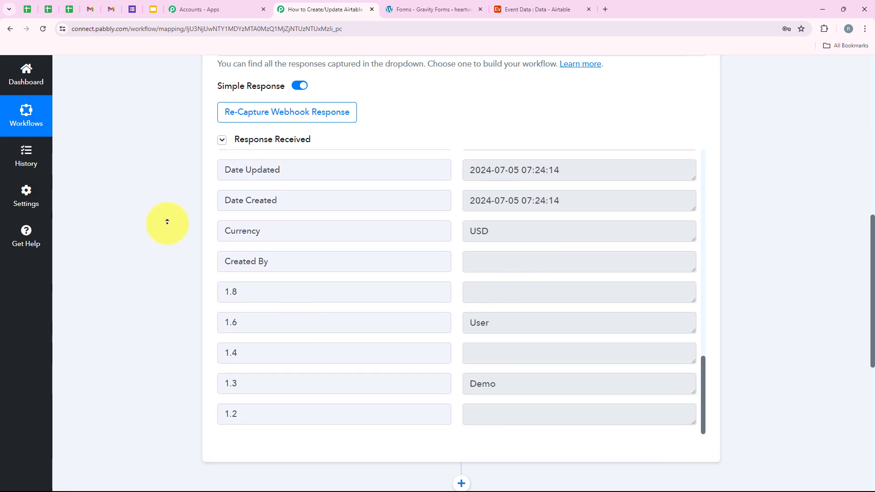
pyautogui.scroll(10, 168, 205)
pyautogui.click(429, 262)
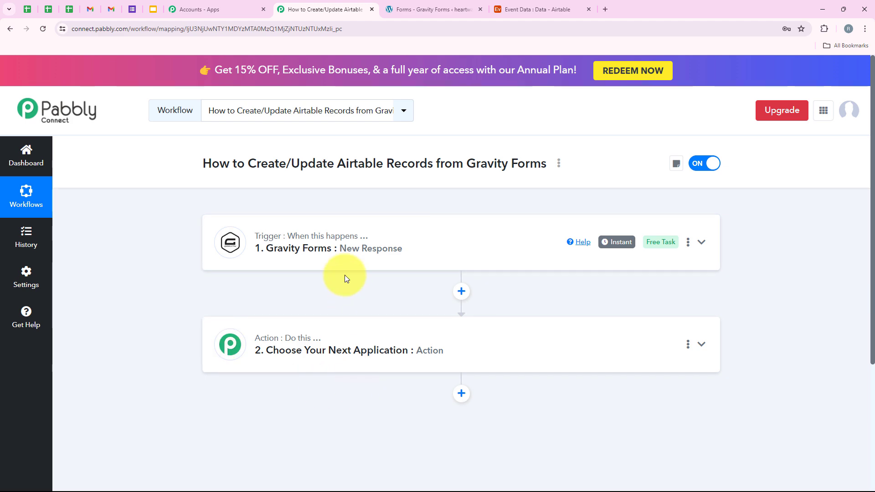
# Step: Choose Airtable as the app for the second workflow step
pyautogui.click(329, 331)
pyautogui.scroll(-4, 274, 270)
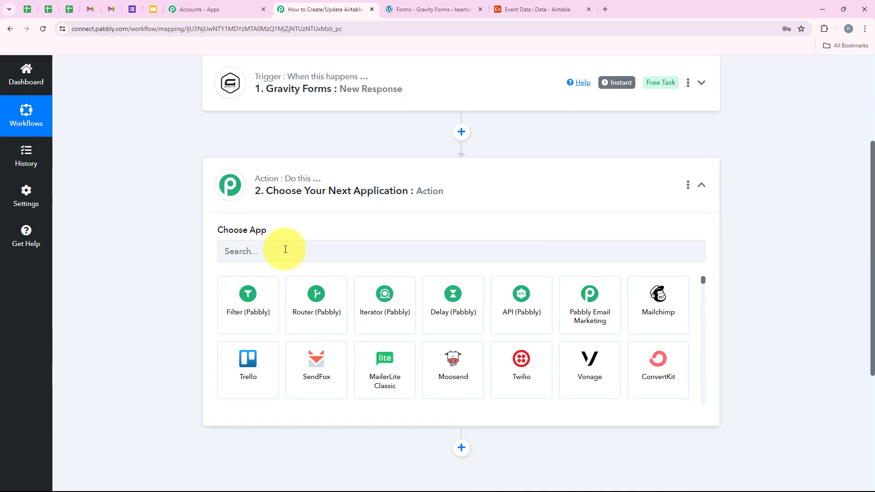
pyautogui.click(286, 249)
pyautogui.write('Au')
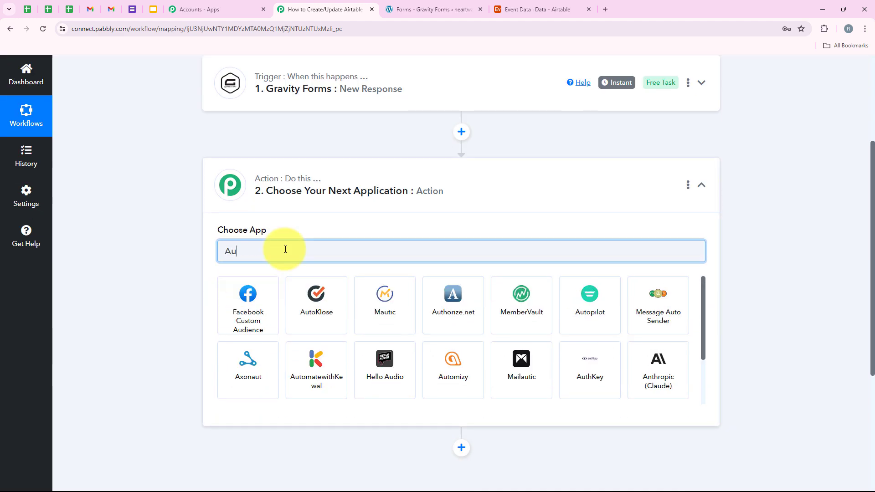
pyautogui.press('BackSpace')
pyautogui.write('irtable')
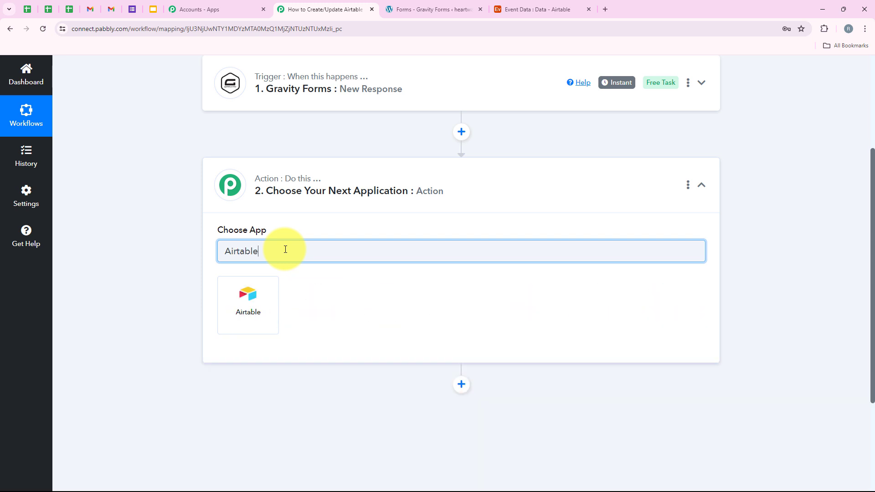
pyautogui.click(271, 294)
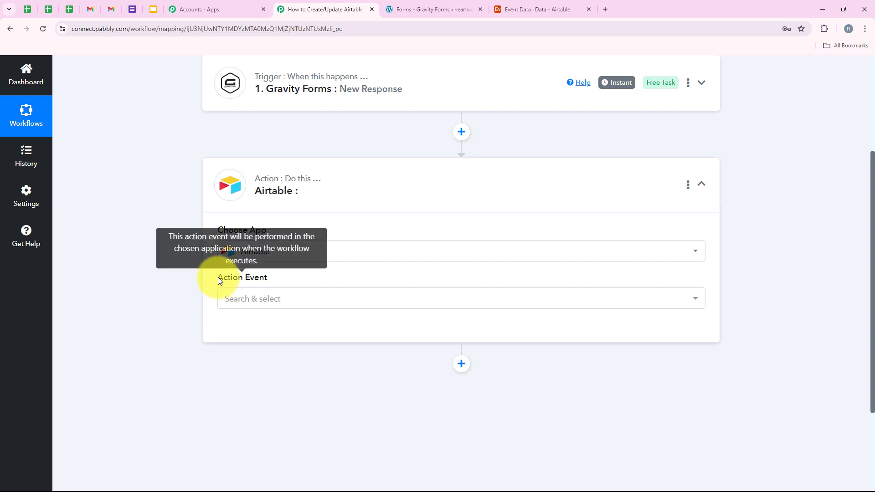
# Step: Set the Airtable action event to Search Record and start connecting an account
pyautogui.moveTo(218, 280); pyautogui.dragTo(293, 303)
pyautogui.click(296, 303)
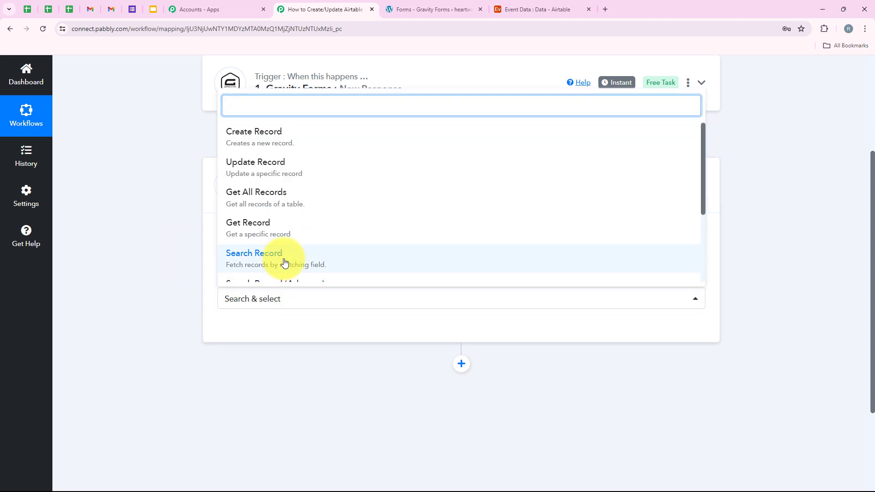
pyautogui.click(284, 263)
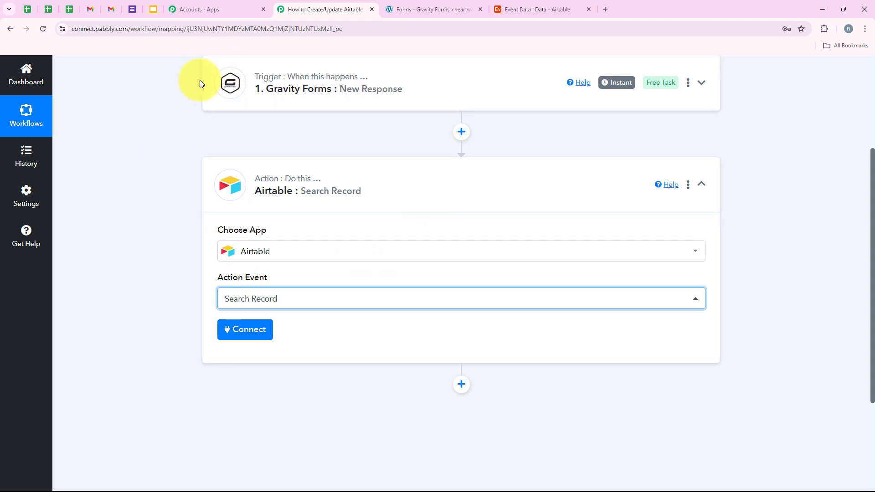
pyautogui.click(246, 332)
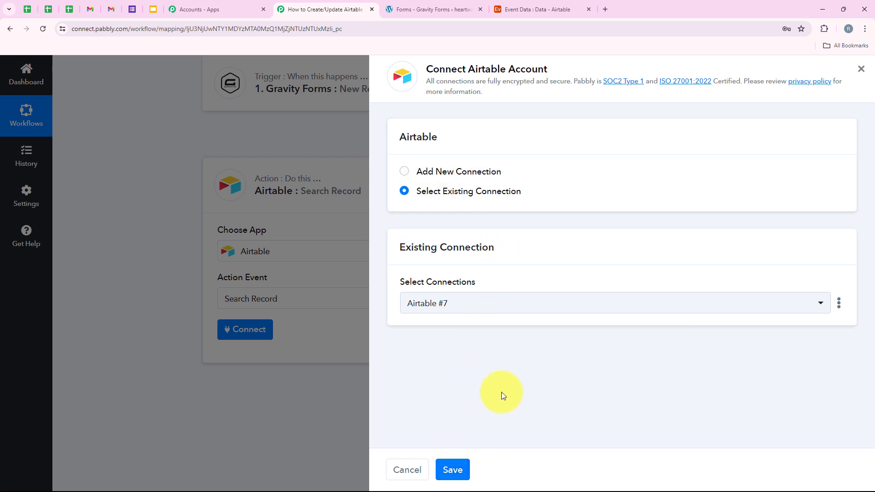
# Step: Add a new Airtable #8 connection and enlarge Airtable's access request window
pyautogui.click(469, 170)
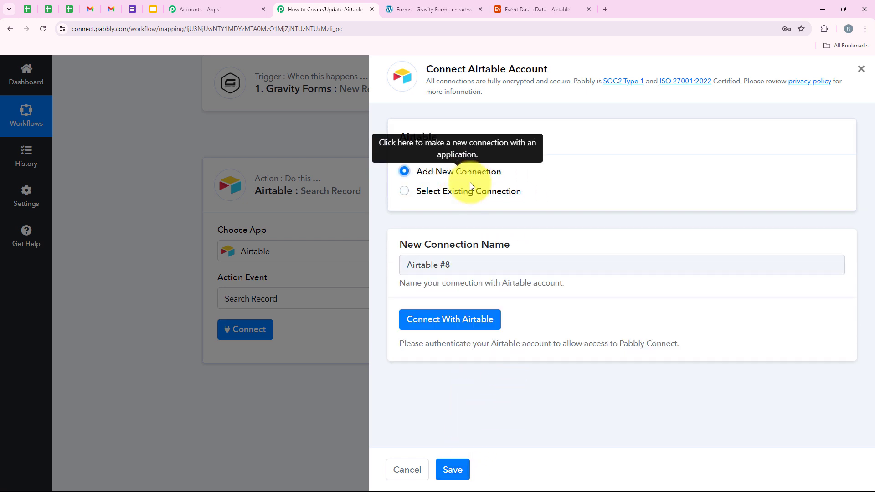
pyautogui.click(453, 322)
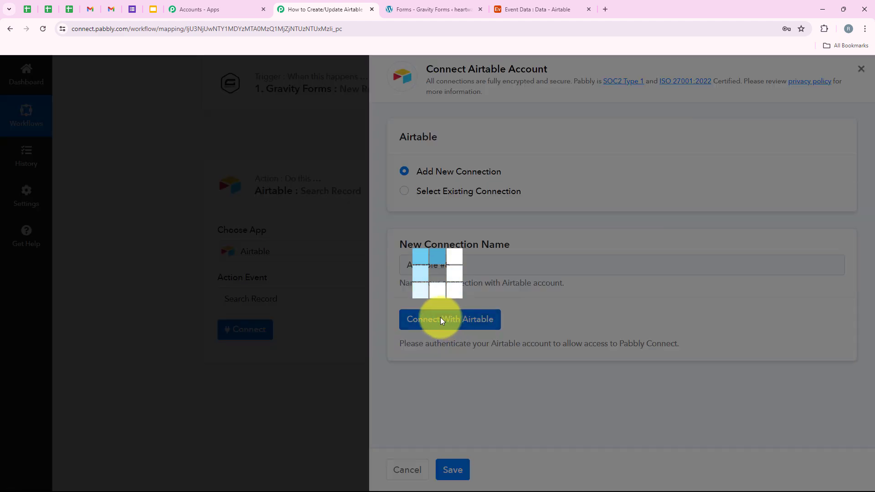
pyautogui.moveTo(195, 304); pyautogui.dragTo(176, 464)
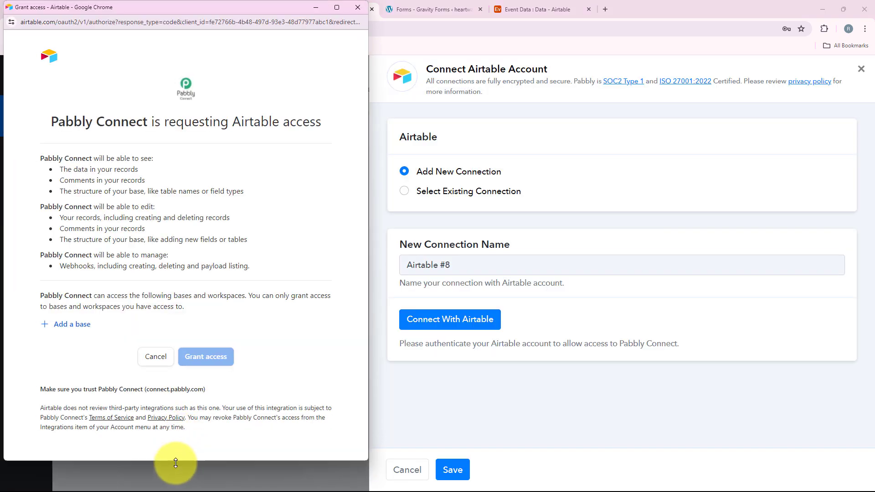
# Step: Search 'eve', add the Event Data base, and grant Pabbly Connect access
pyautogui.click(66, 326)
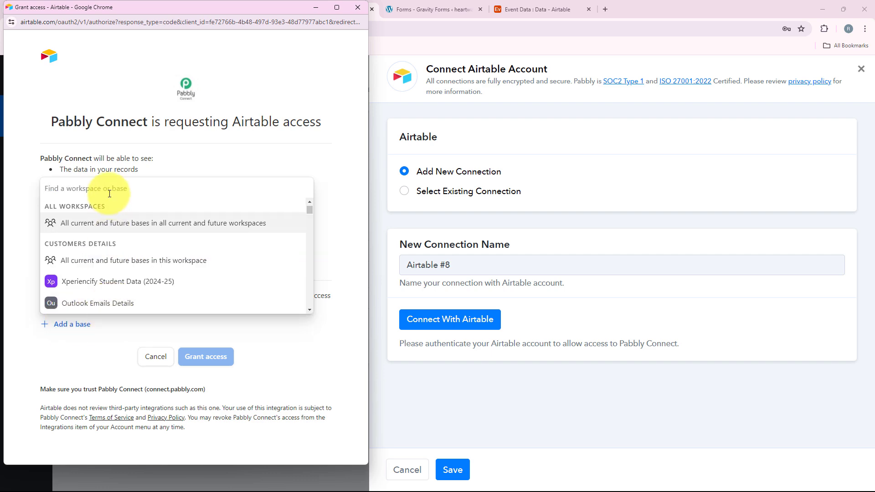
pyautogui.click(538, 9)
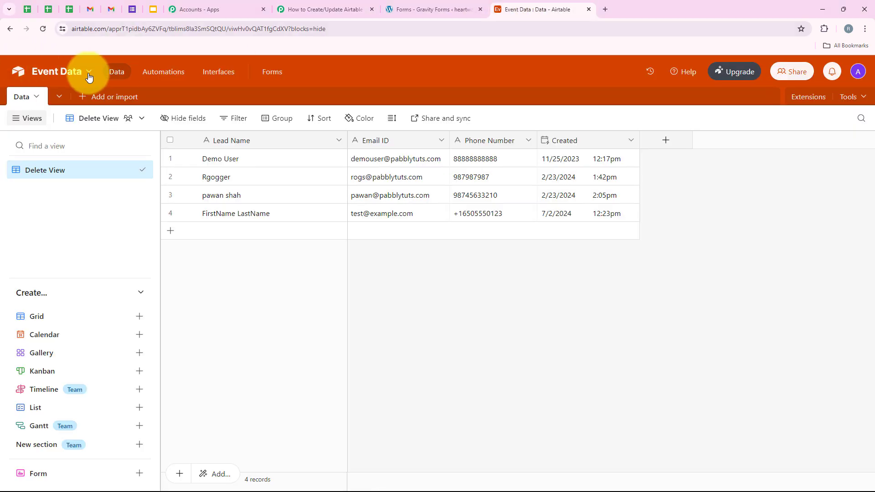
pyautogui.click(294, 16)
pyautogui.click(445, 319)
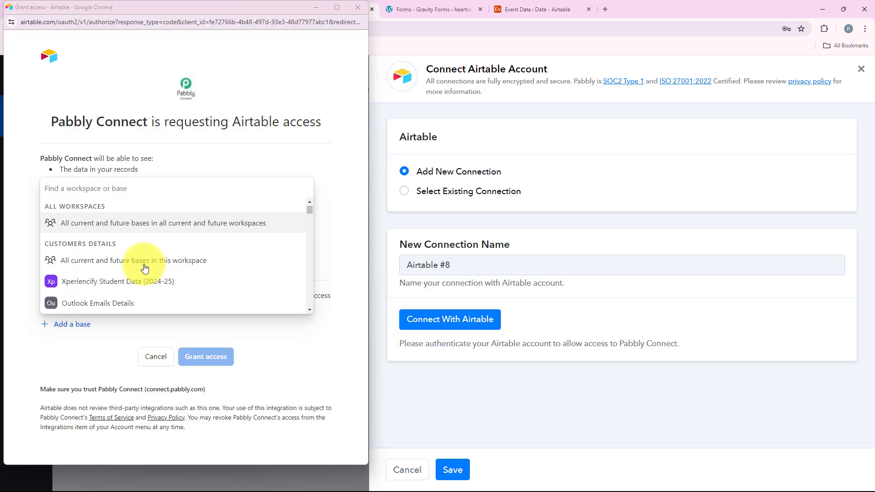
pyautogui.click(63, 324)
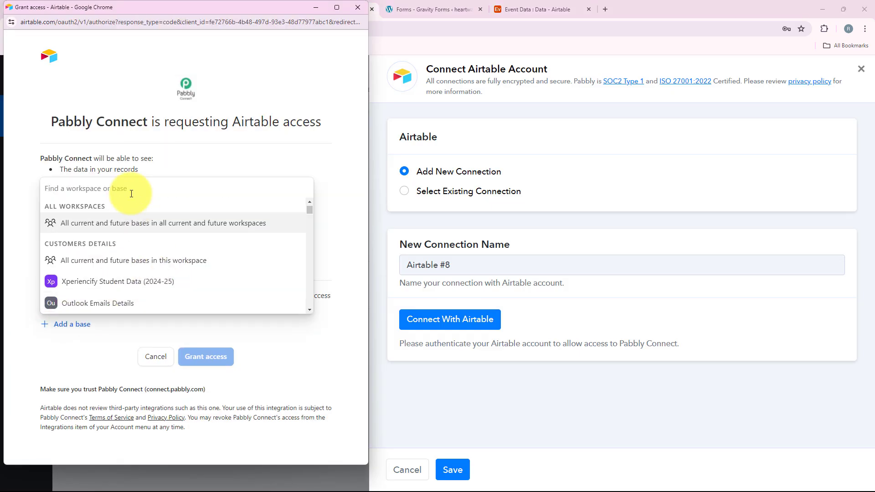
pyautogui.write('eve')
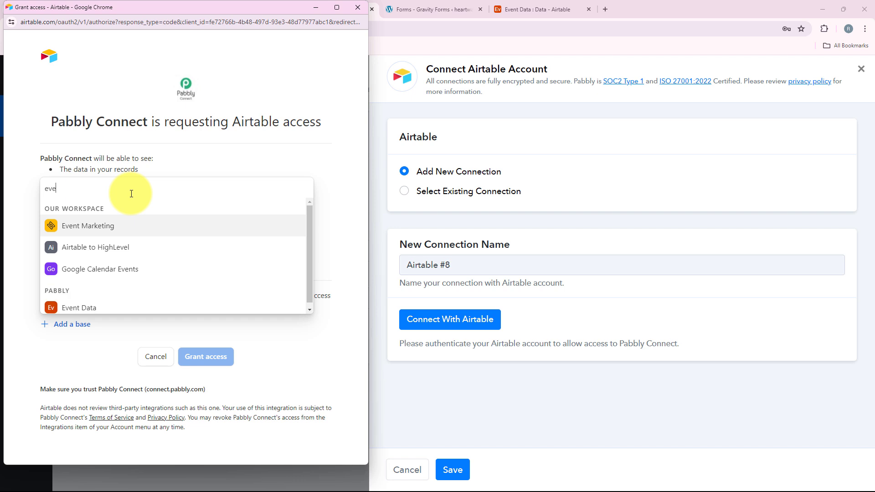
pyautogui.click(113, 308)
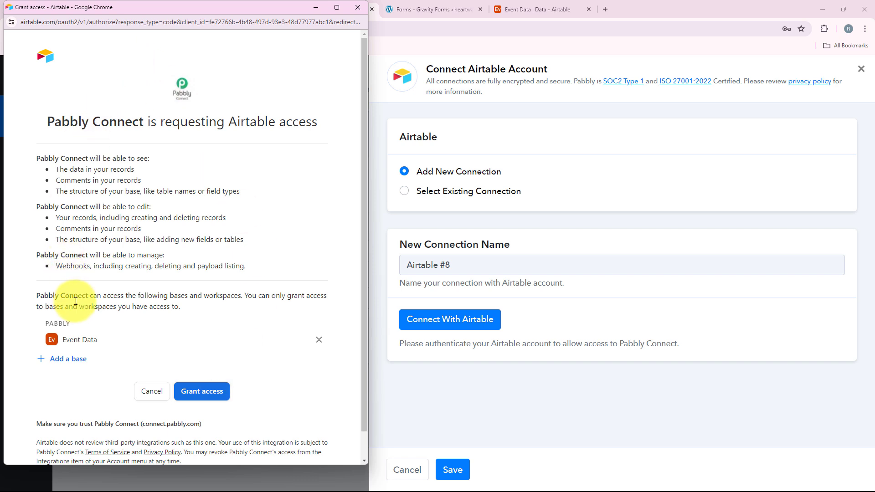
pyautogui.click(222, 398)
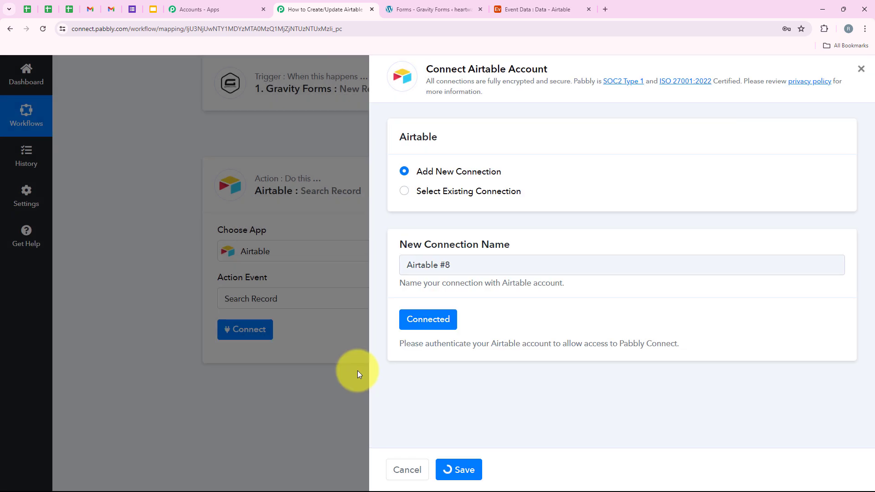
# Step: Confirm the search step's Base Name is Event Data
pyautogui.scroll(-5, 339, 217)
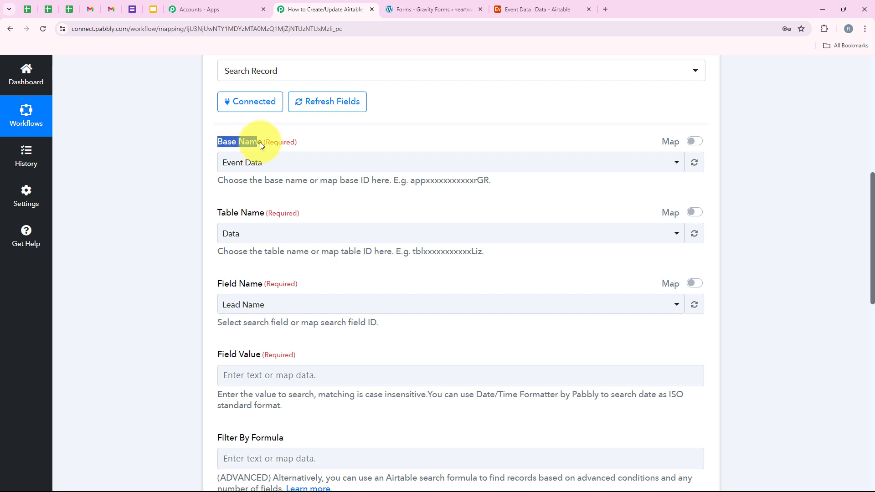
pyautogui.click(233, 163)
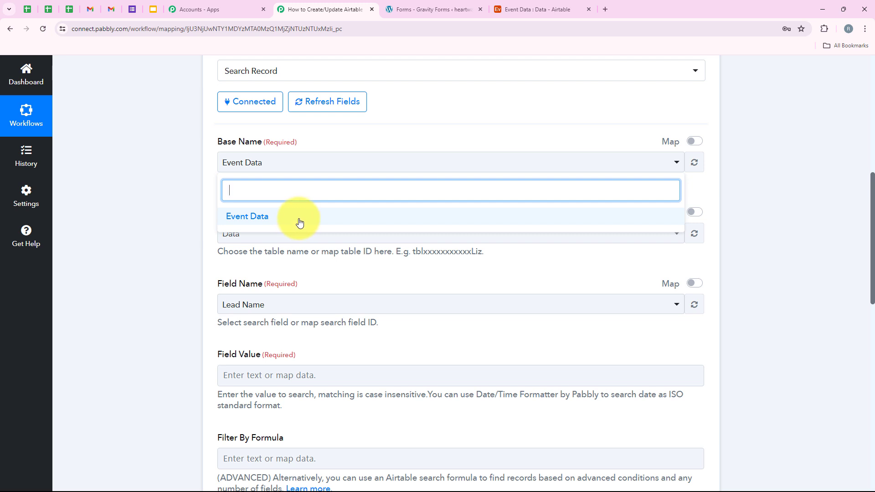
pyautogui.click(158, 253)
pyautogui.scroll(-1, 157, 253)
pyautogui.moveTo(217, 168); pyautogui.dragTo(264, 167)
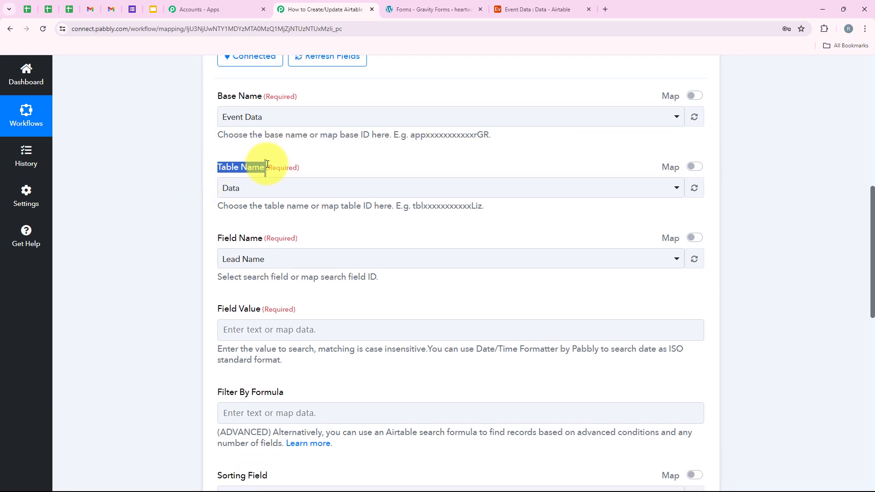
# Step: Verify against Airtable that the Table Name is Data, keeping it selected
pyautogui.click(538, 9)
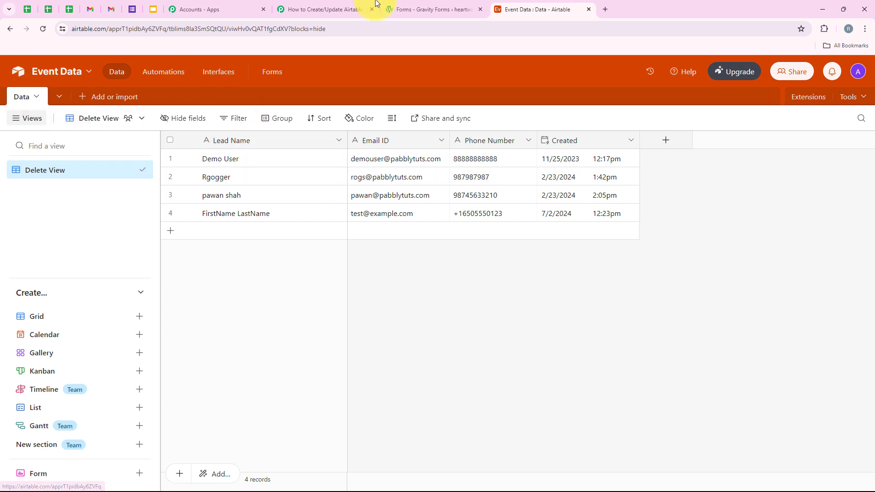
pyautogui.click(360, 8)
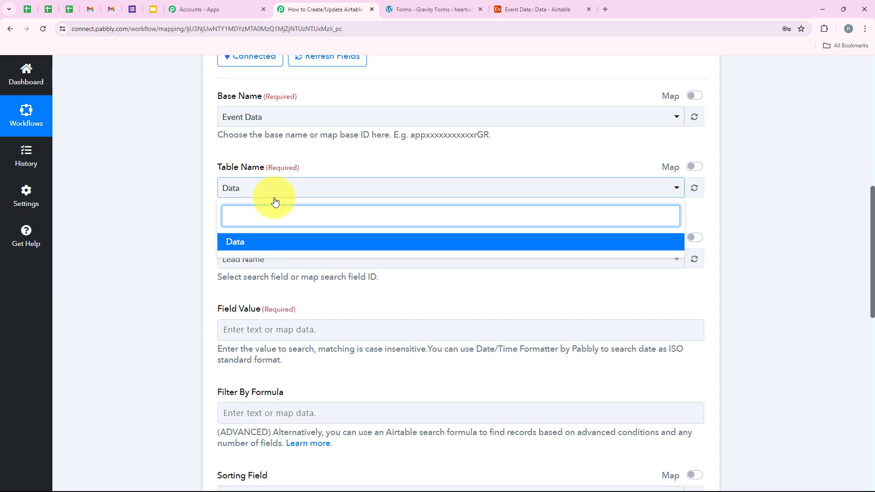
pyautogui.click(249, 296)
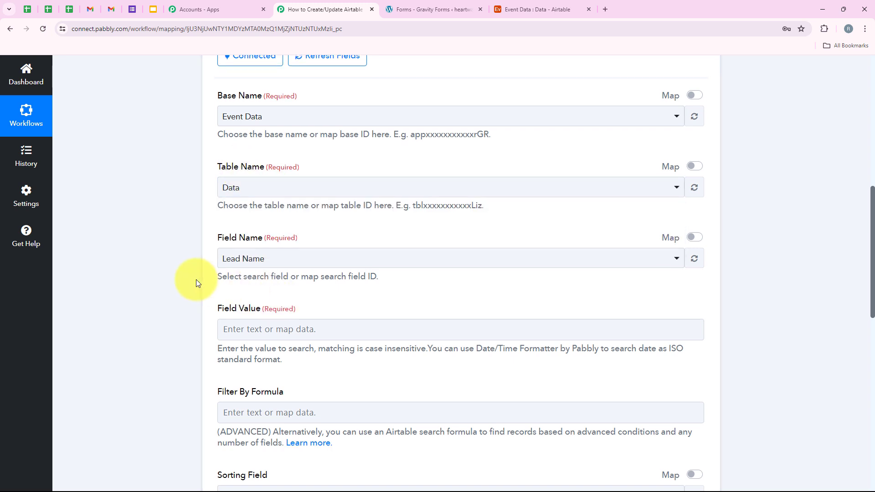
pyautogui.scroll(-1, 196, 280)
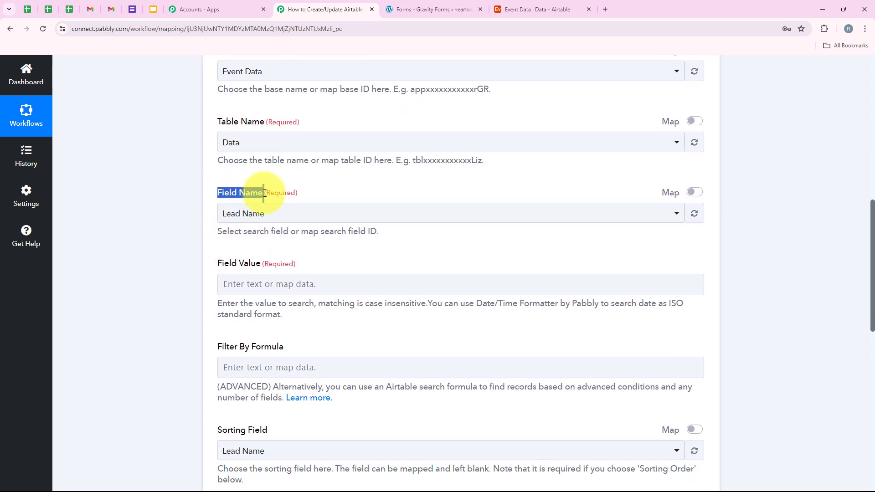
pyautogui.click(229, 227)
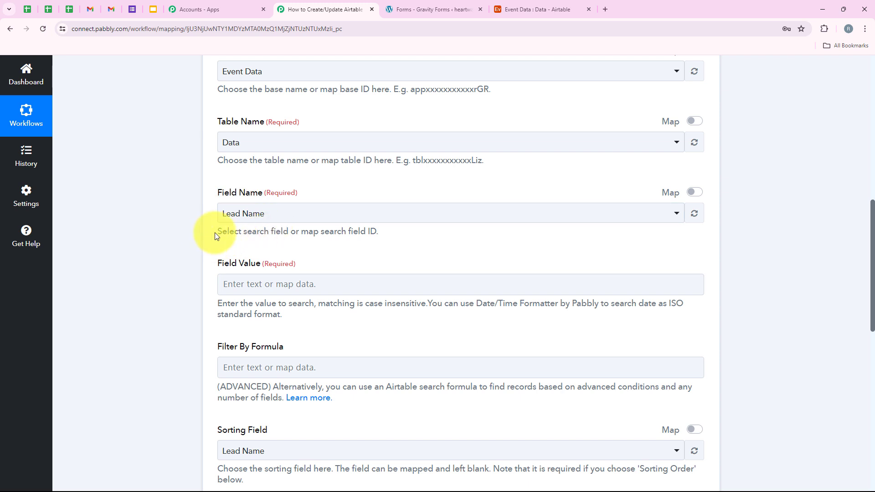
pyautogui.moveTo(215, 232); pyautogui.dragTo(384, 237)
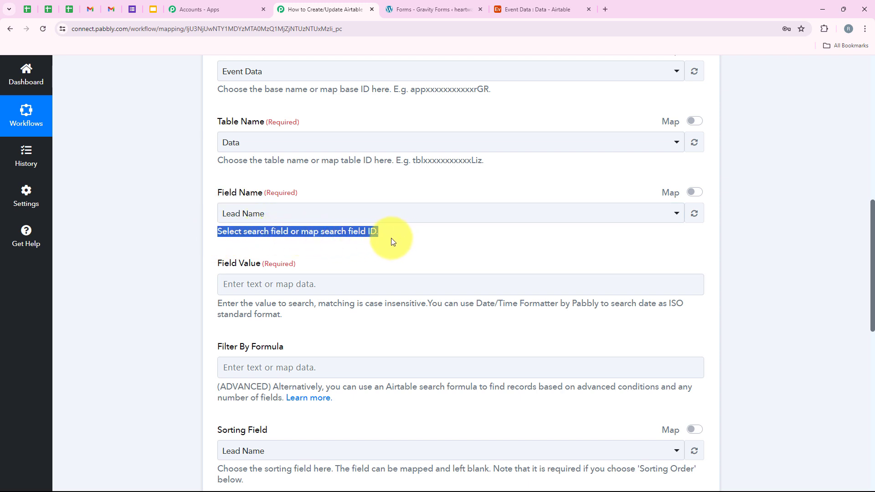
# Step: Set the Airtable search field to Email ID
pyautogui.click(240, 208)
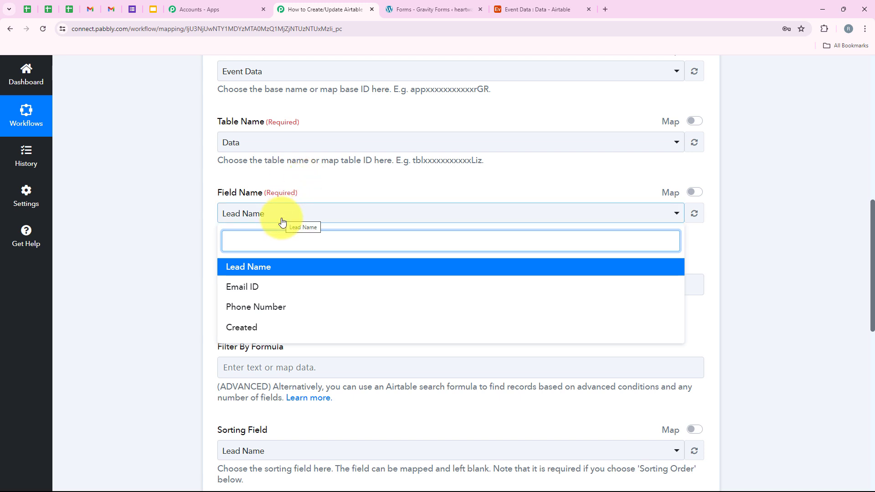
pyautogui.click(248, 291)
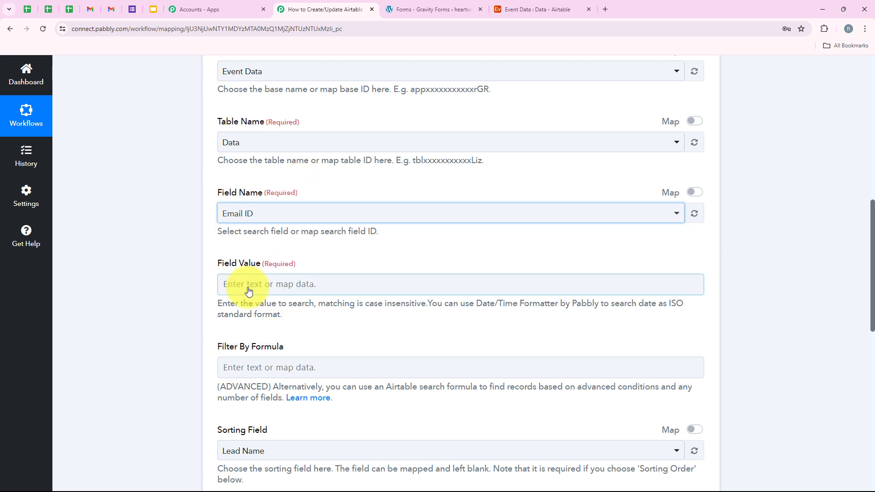
pyautogui.click(338, 250)
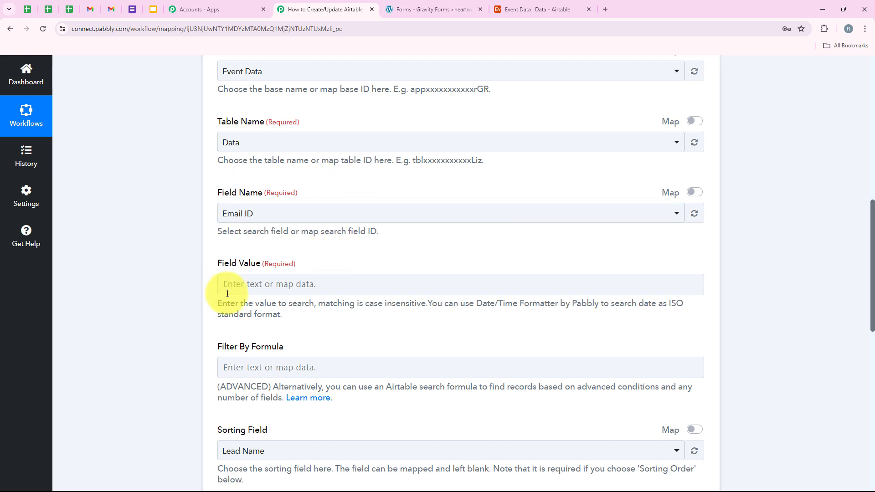
pyautogui.scroll(-1, 228, 293)
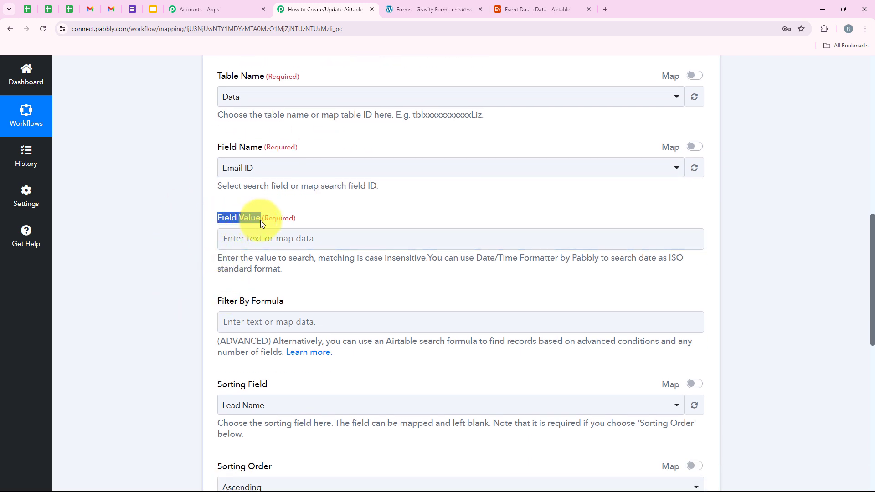
# Step: Open the Field Value data mapping and clear the pasted sample email
pyautogui.click(255, 238)
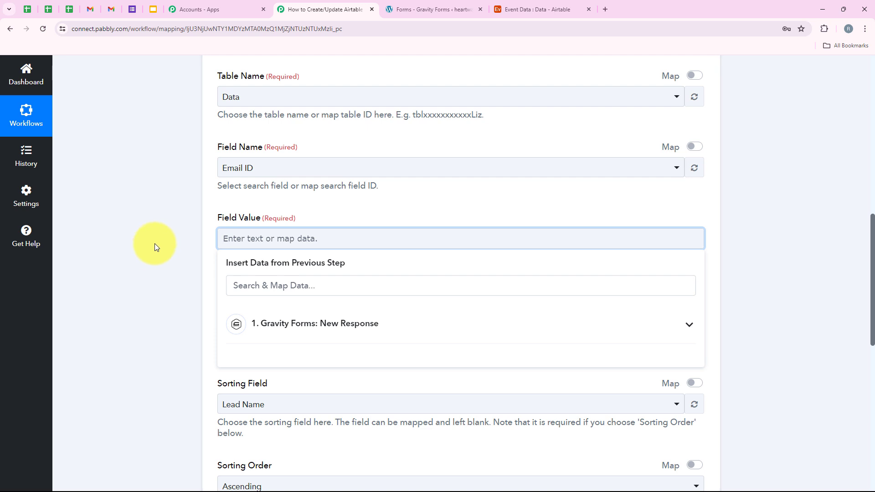
pyautogui.click(222, 264)
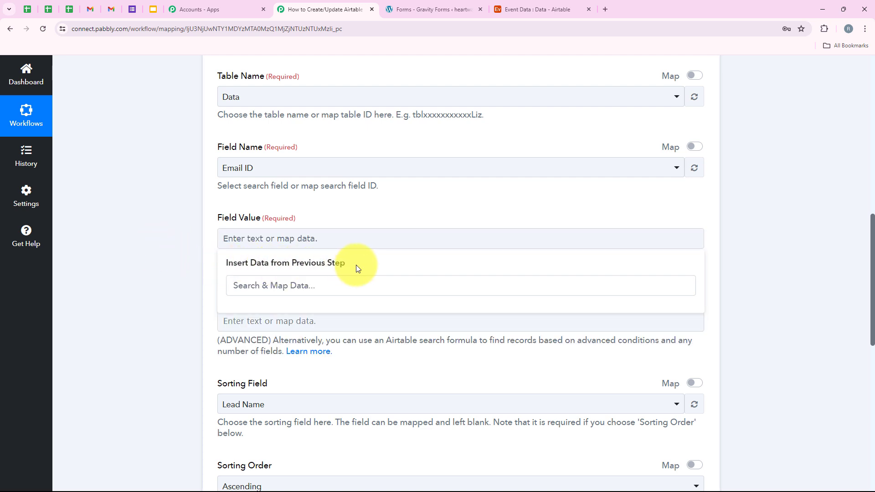
pyautogui.click(165, 254)
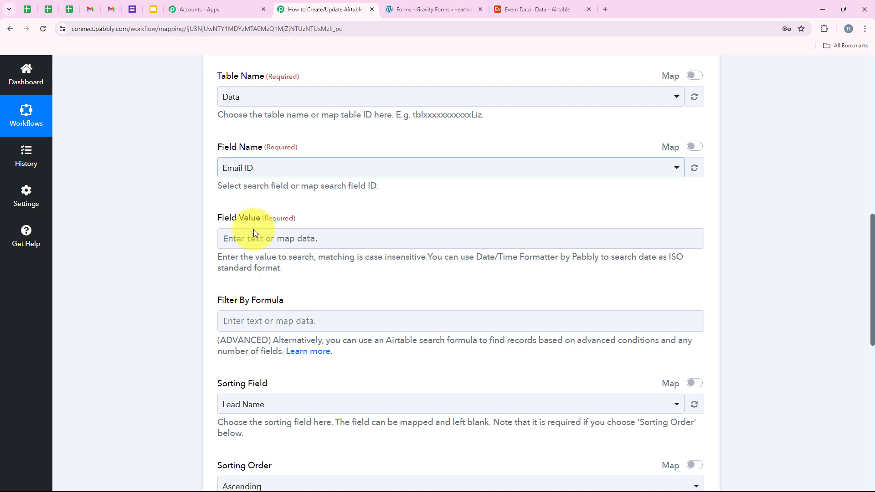
pyautogui.click(290, 238)
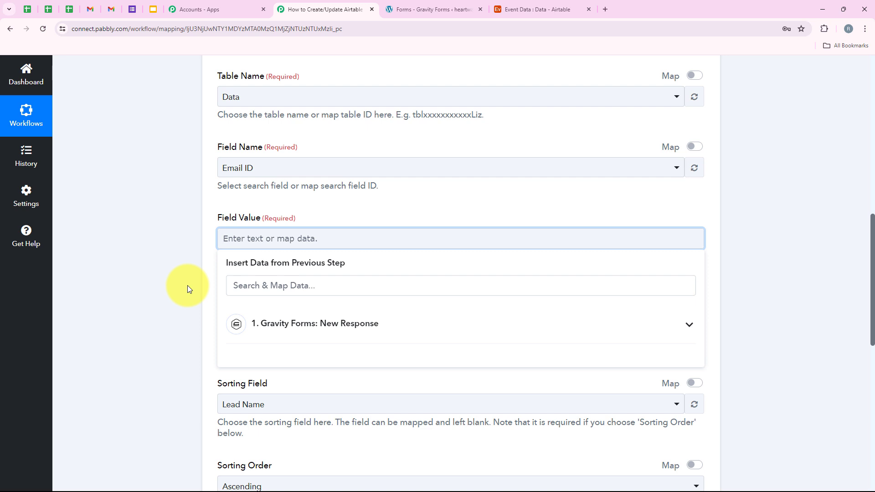
pyautogui.click(147, 234)
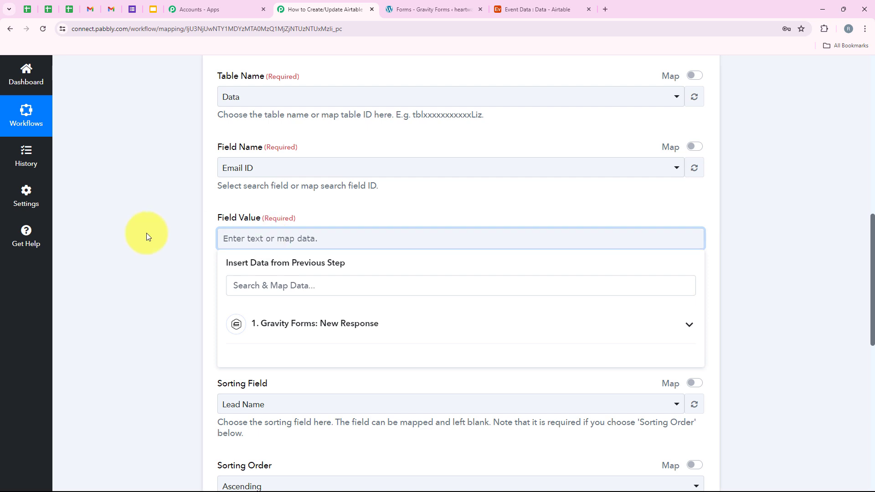
pyautogui.click(251, 237)
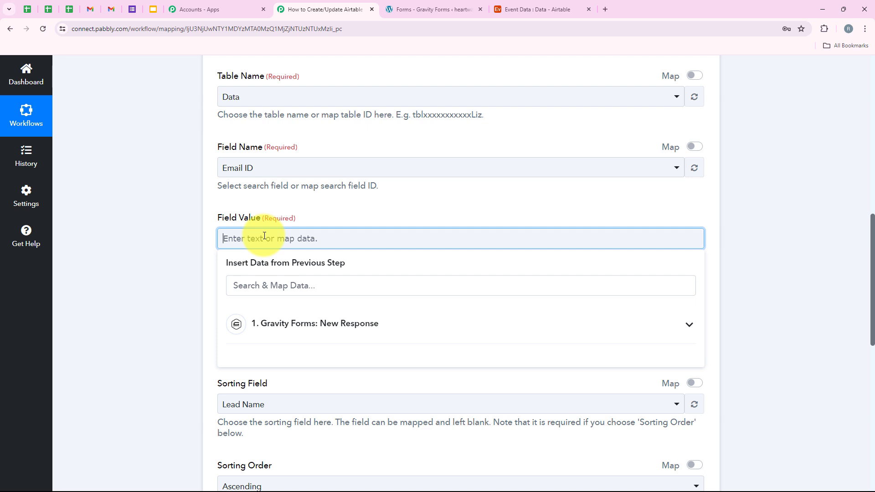
pyautogui.hotkey('ctrl', 'v')
pyautogui.moveTo(328, 239); pyautogui.dragTo(175, 292)
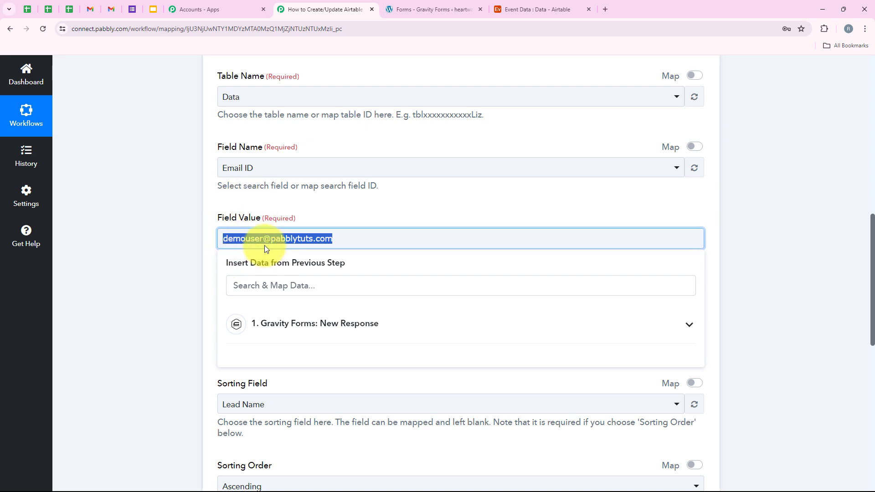
pyautogui.press('BackSpace')
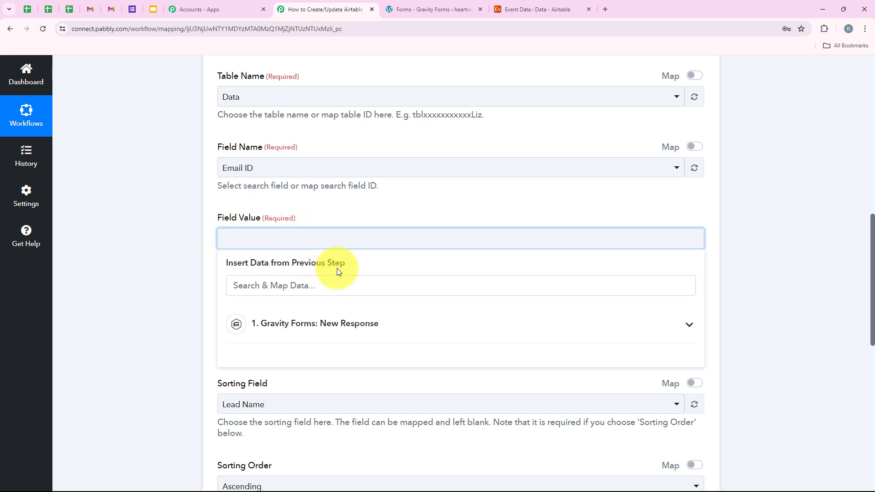
# Step: Map the Gravity Forms: New Response email field (1. 2) into Field Value
pyautogui.click(327, 320)
pyautogui.scroll(-2, 313, 389)
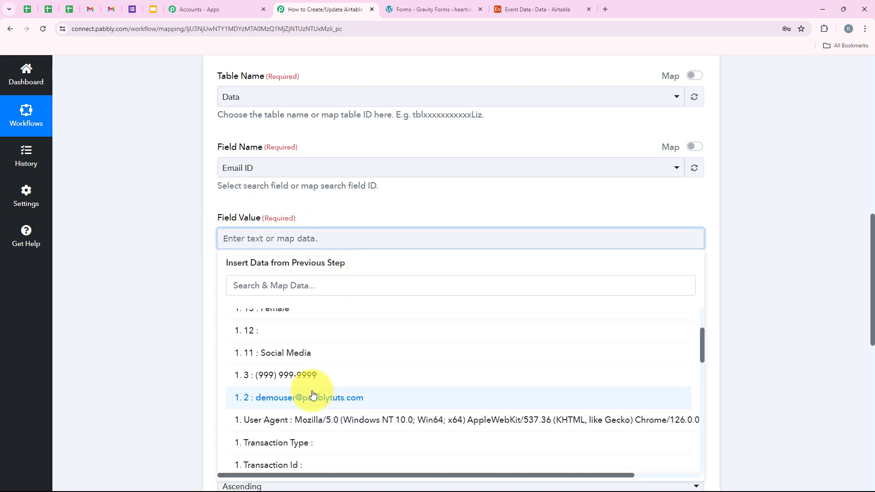
pyautogui.click(313, 395)
pyautogui.click(195, 282)
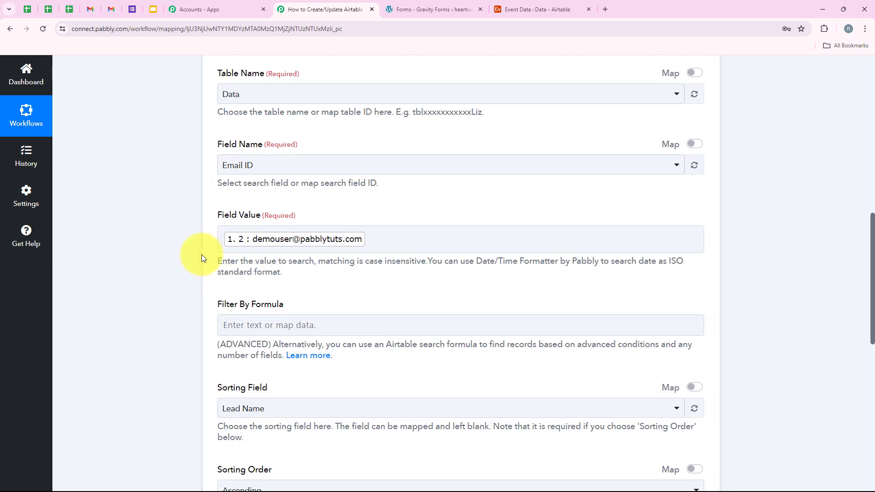
pyautogui.scroll(-1, 202, 254)
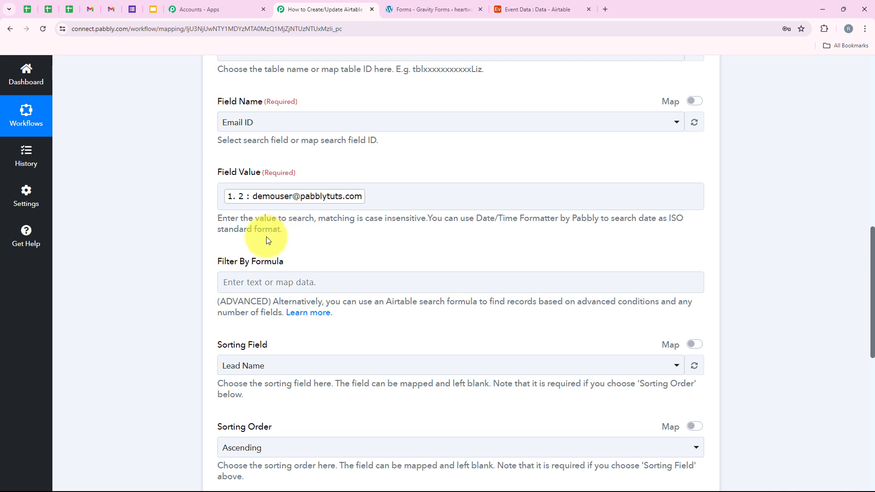
pyautogui.scroll(-2, 293, 336)
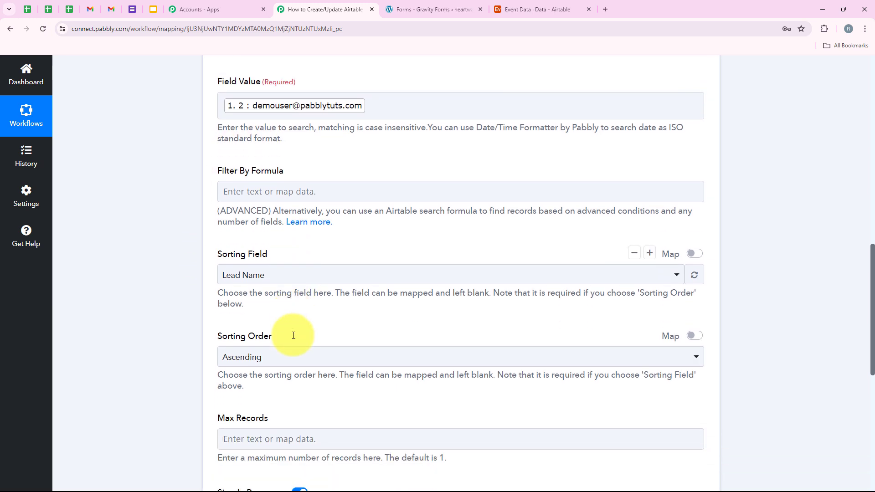
pyautogui.moveTo(205, 176); pyautogui.dragTo(298, 171)
pyautogui.tripleClick(216, 255)
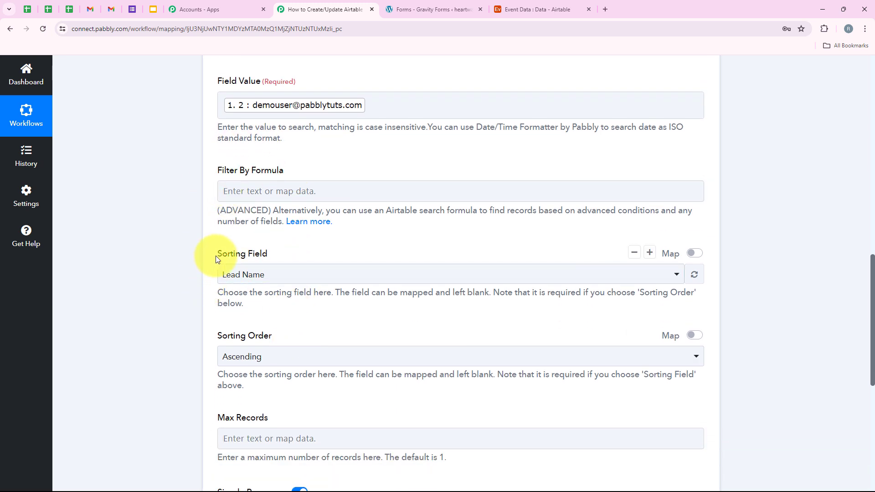
pyautogui.moveTo(202, 356); pyautogui.dragTo(352, 336)
pyautogui.moveTo(209, 429); pyautogui.dragTo(334, 415)
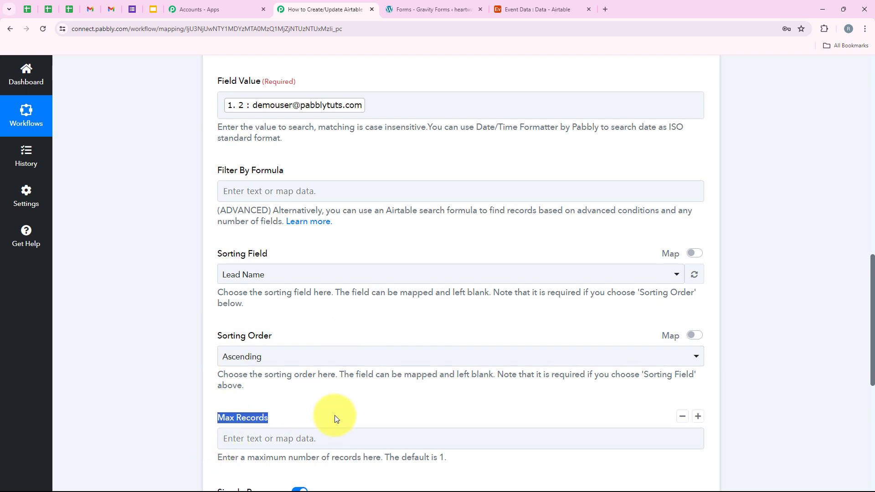
# Step: Save and test the search, reviewing the matched Demo User record's ID, phone and Email ID
pyautogui.click(334, 394)
pyautogui.scroll(1, 309, 386)
pyautogui.scroll(-1, 309, 385)
pyautogui.scroll(1, 308, 385)
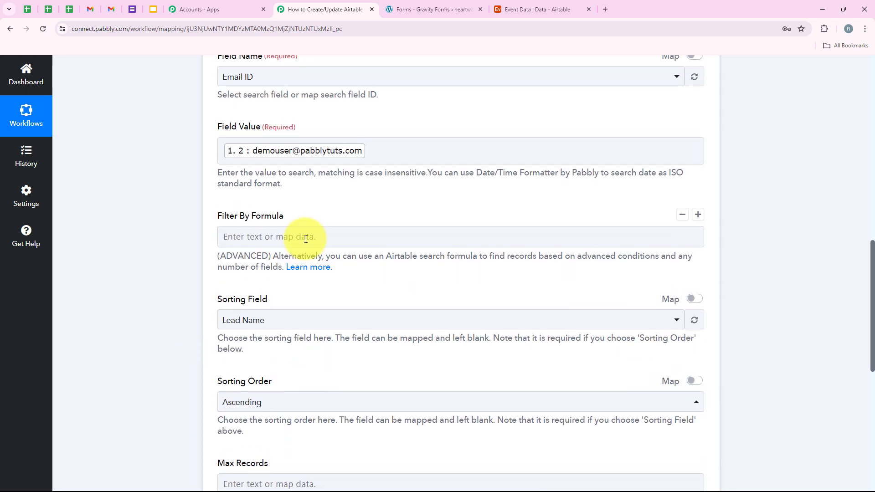
pyautogui.scroll(-1, 311, 412)
pyautogui.scroll(2, 310, 411)
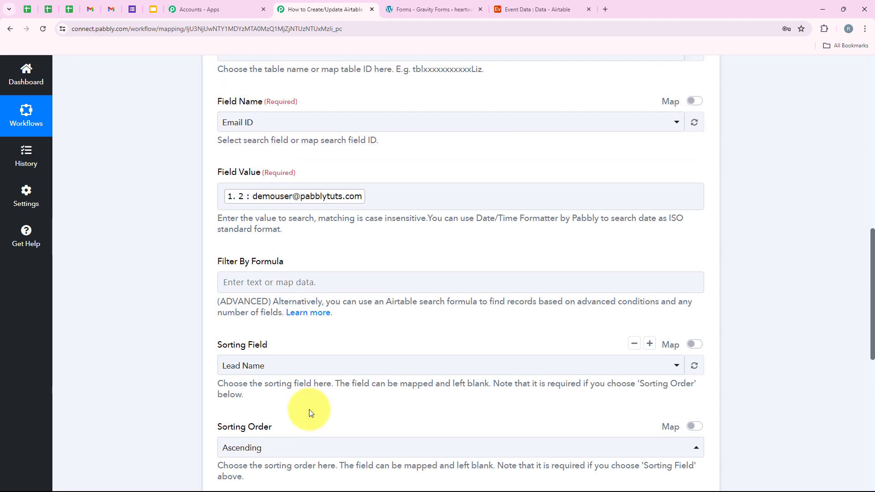
pyautogui.scroll(2, 309, 412)
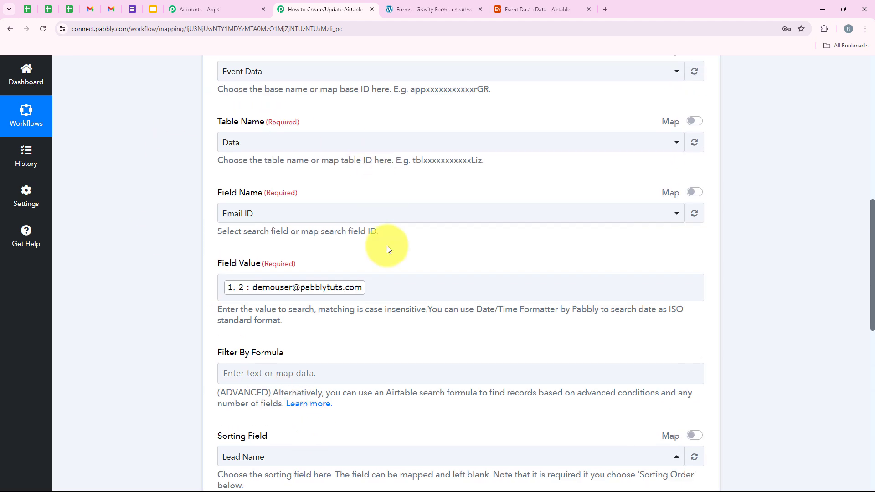
pyautogui.scroll(-3, 389, 247)
pyautogui.scroll(-4, 364, 316)
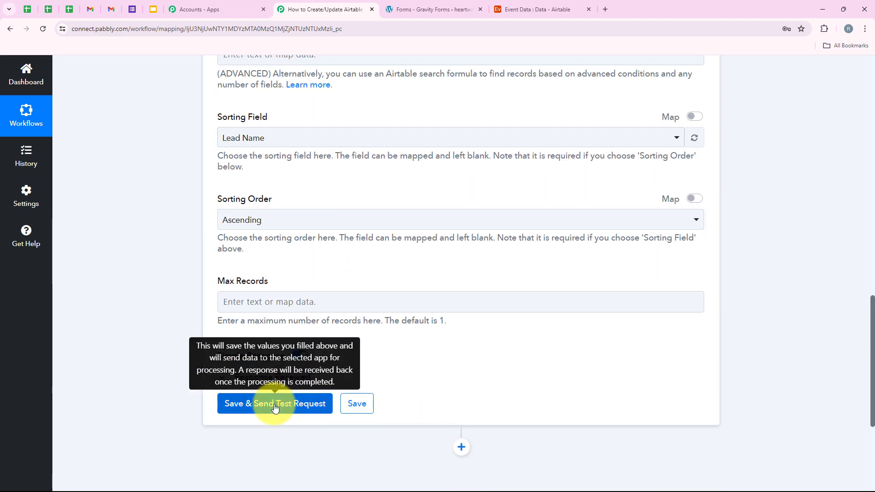
pyautogui.click(276, 405)
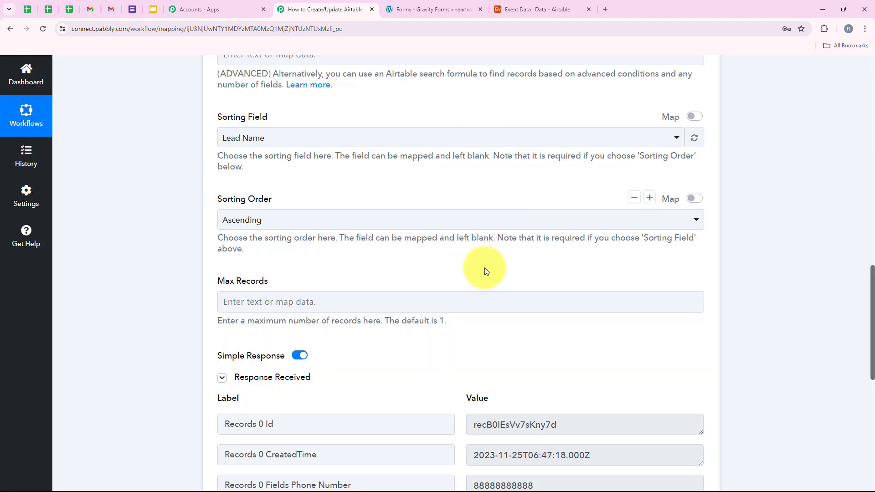
pyautogui.scroll(-2, 485, 267)
pyautogui.scroll(-1, 485, 267)
pyautogui.moveTo(559, 288); pyautogui.dragTo(390, 293)
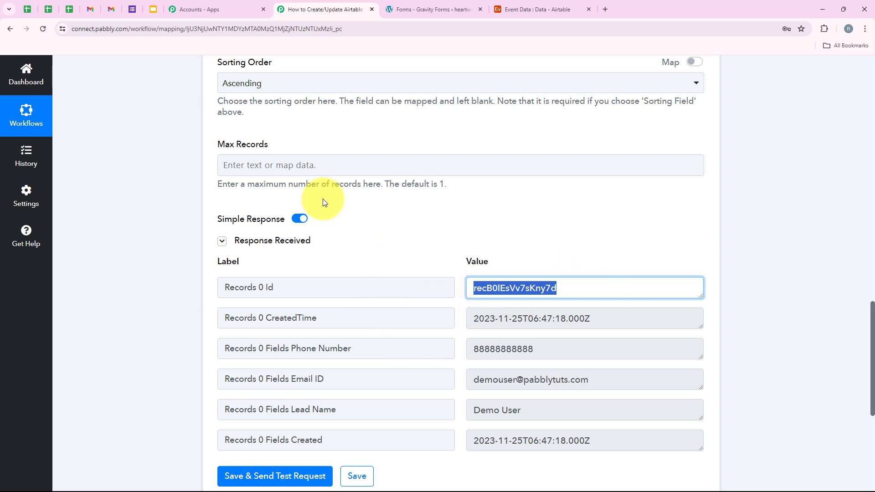
pyautogui.click(530, 6)
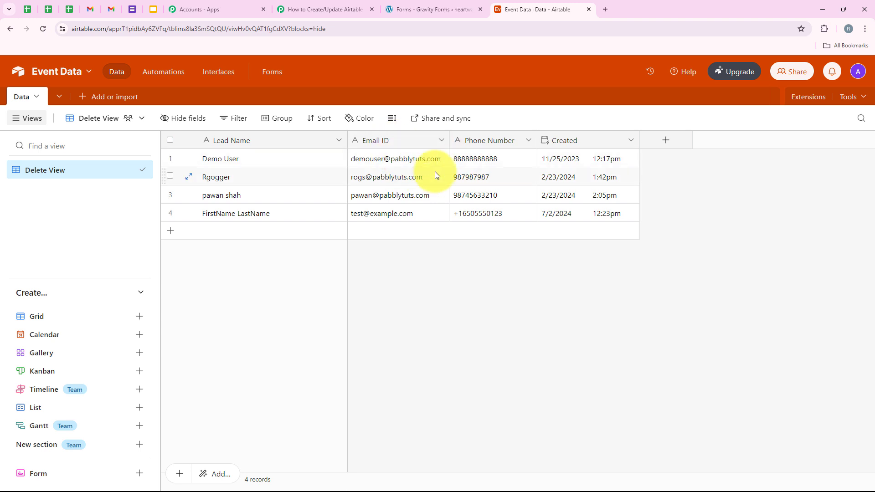
pyautogui.click(331, 9)
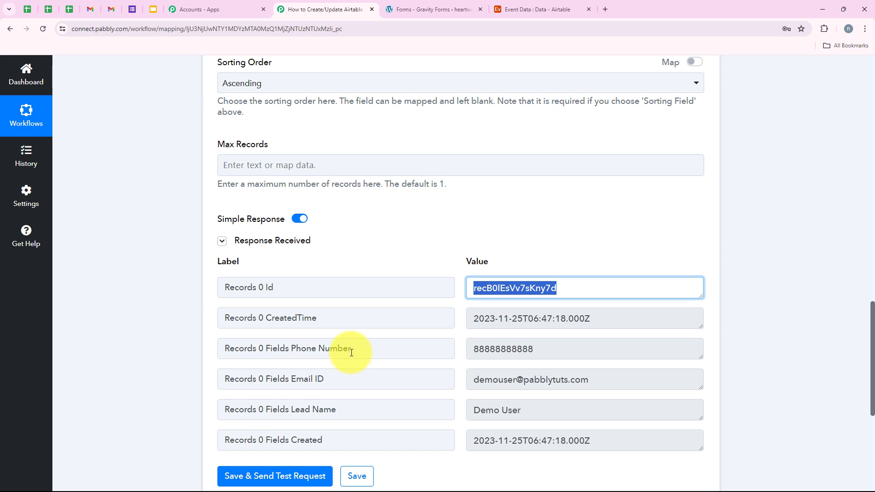
# Step: Collapse the Airtable search step and add a new action step below it
pyautogui.click(417, 287)
pyautogui.scroll(1, 424, 252)
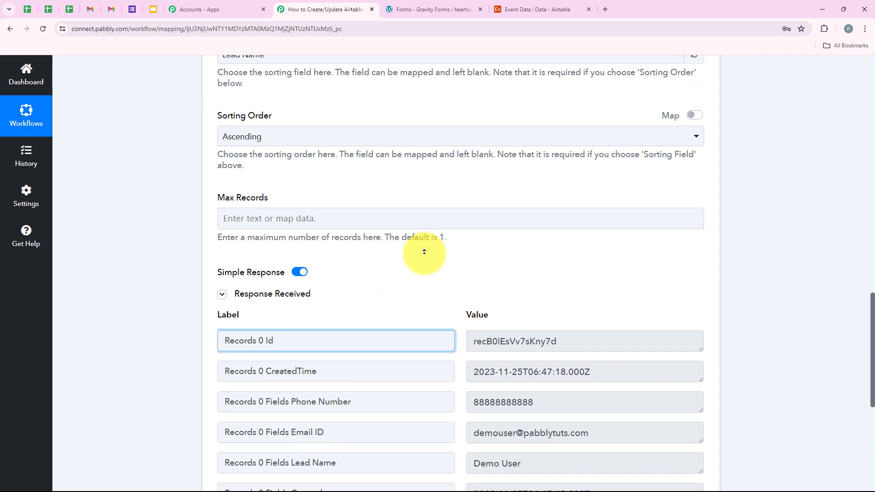
pyautogui.scroll(15, 424, 252)
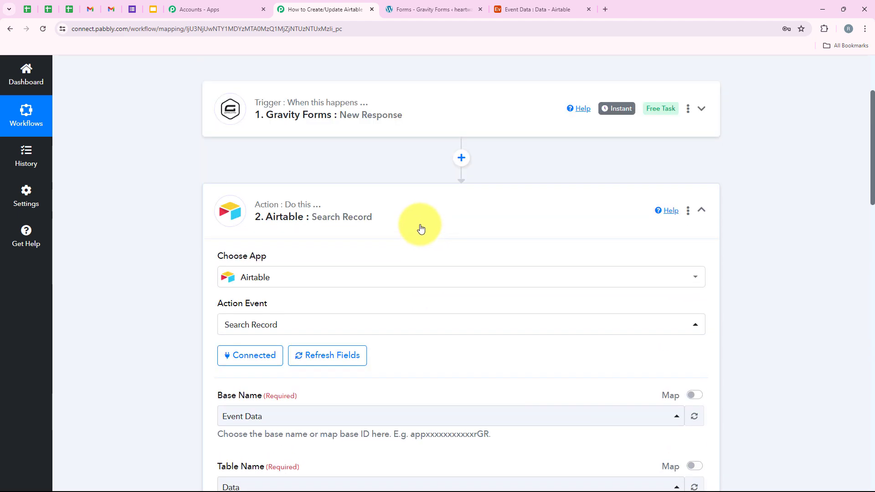
pyautogui.click(416, 221)
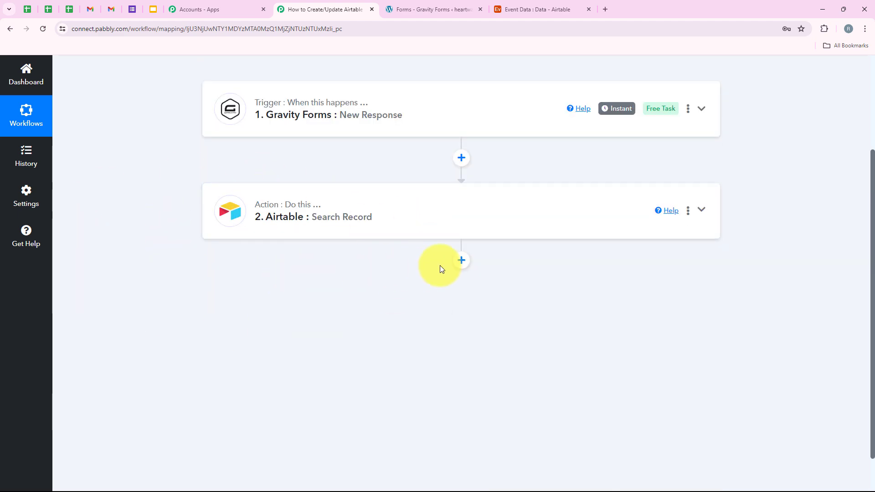
pyautogui.click(461, 261)
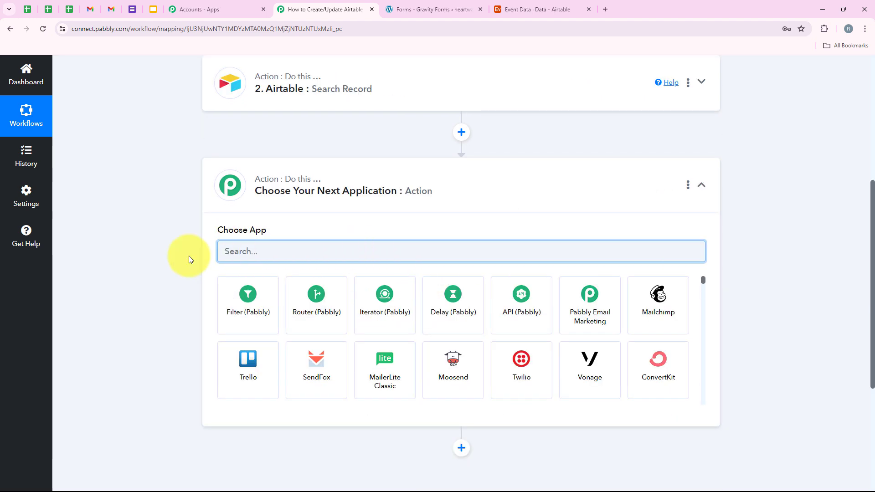
# Step: Make the new step Router (Pabbly) with the Conditionally Run action event
pyautogui.write('Rou')
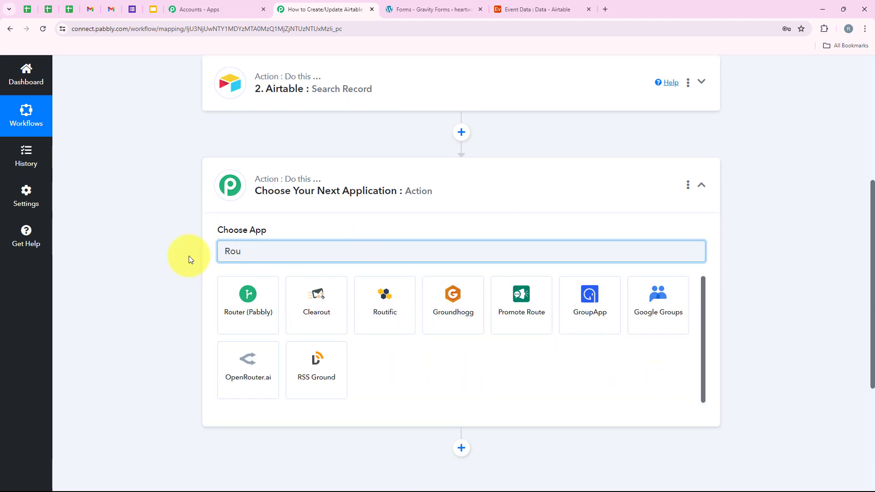
pyautogui.write('ter')
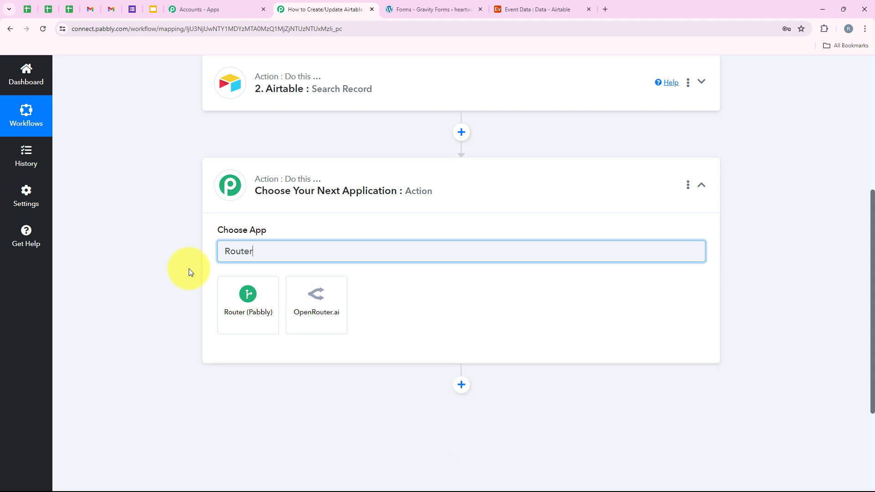
pyautogui.click(248, 297)
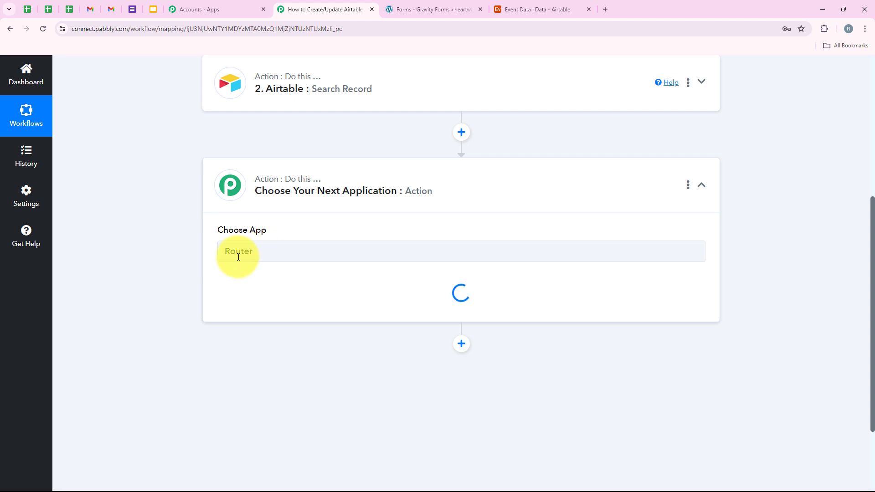
pyautogui.moveTo(214, 281); pyautogui.dragTo(293, 284)
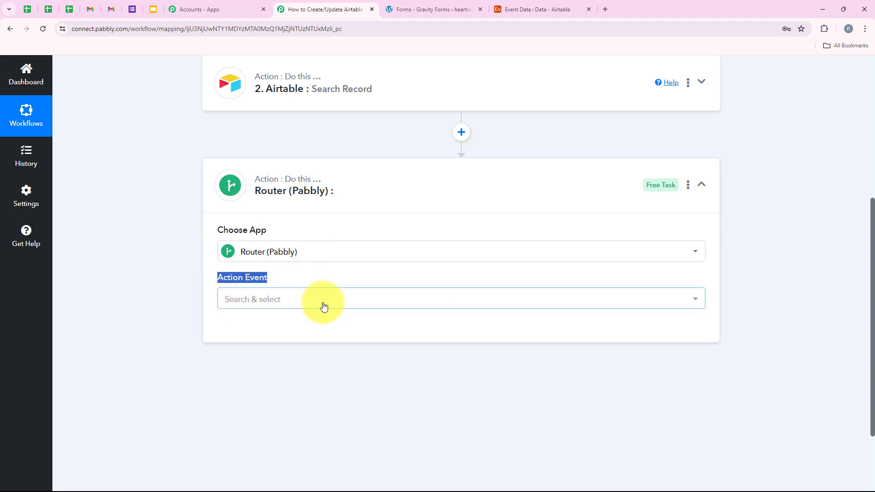
pyautogui.click(489, 298)
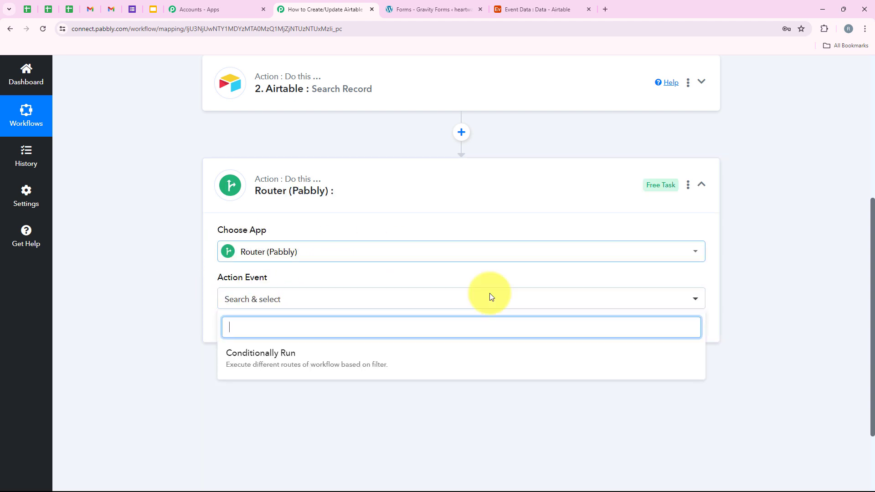
pyautogui.click(234, 361)
# Step: Connect the router and rename Route 1 to Update Record
pyautogui.click(251, 340)
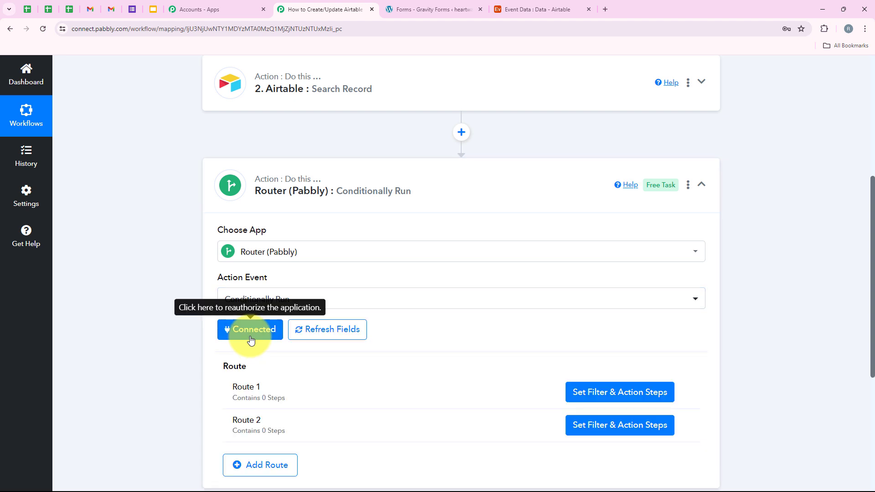
pyautogui.scroll(-2, 292, 320)
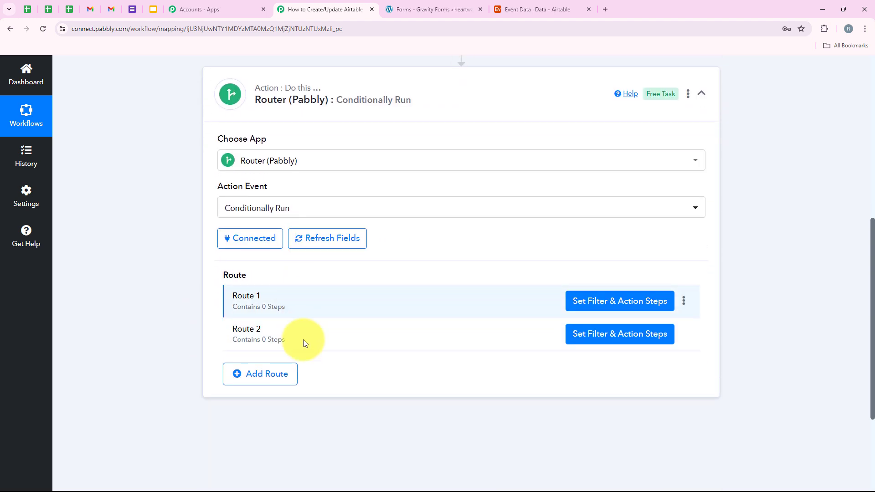
pyautogui.click(686, 307)
pyautogui.click(626, 318)
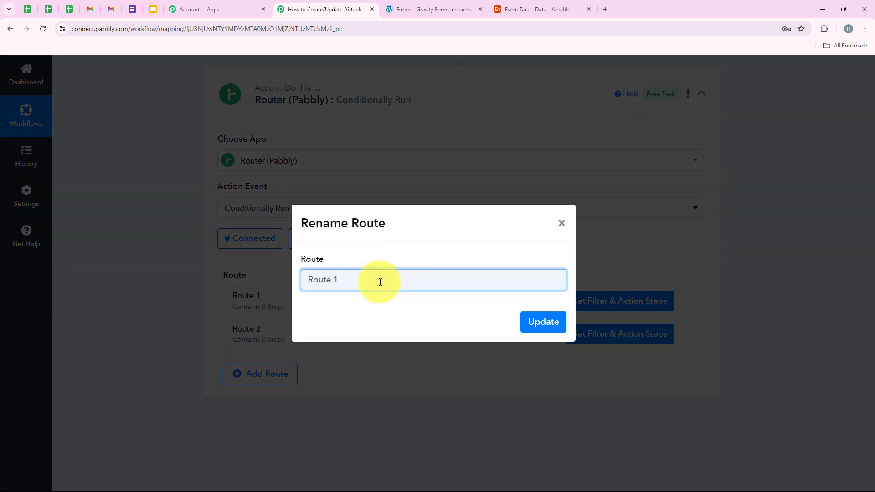
pyautogui.moveTo(380, 282); pyautogui.dragTo(234, 267)
pyautogui.write('Up')
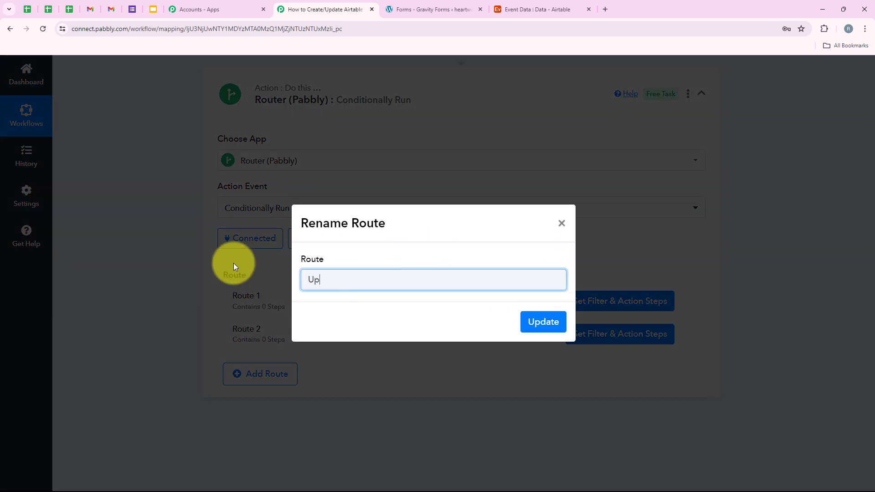
pyautogui.write('date Record')
pyautogui.press('Return')
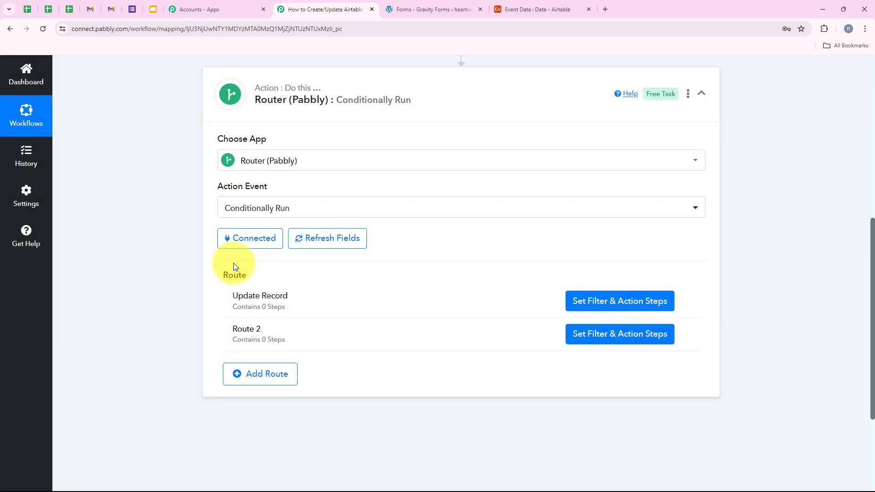
# Step: Rename Route 2 to New Record
pyautogui.click(684, 335)
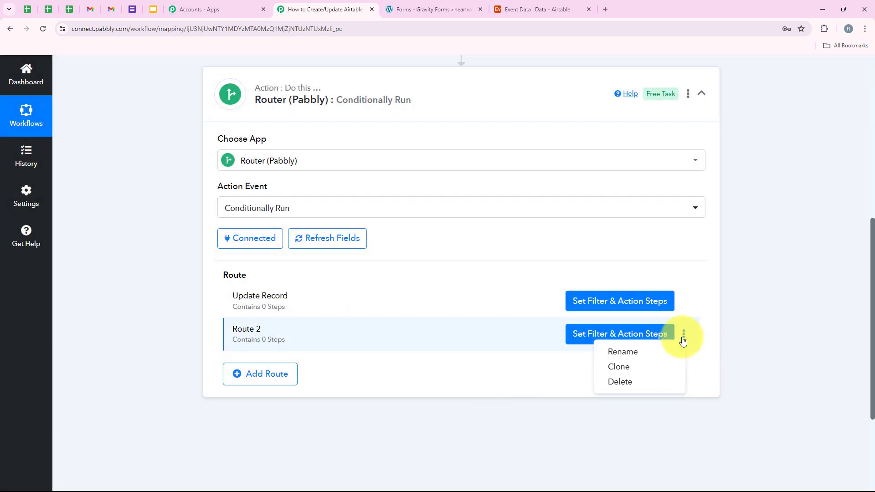
pyautogui.click(640, 351)
pyautogui.write('New Record')
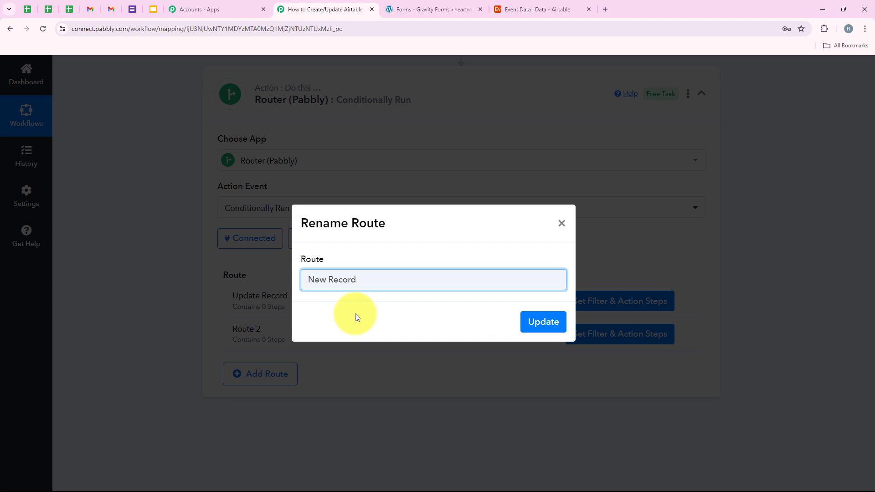
pyautogui.press('Return')
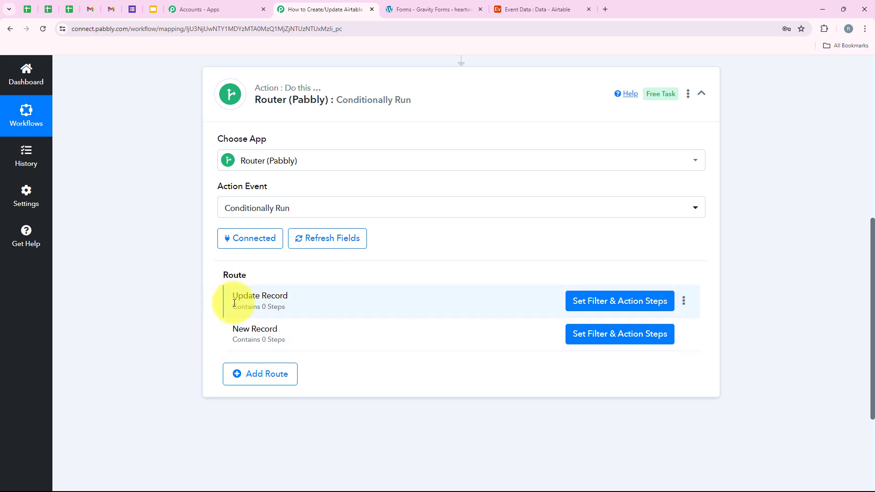
# Step: Set the Update Record route filter to check that '2. Records 0 Id' exists
pyautogui.click(583, 307)
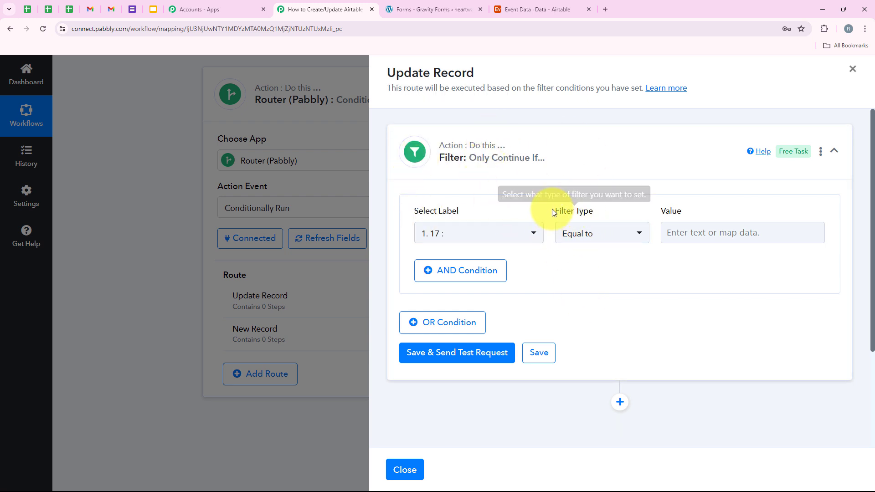
pyautogui.moveTo(553, 210); pyautogui.dragTo(599, 210)
pyautogui.click(593, 232)
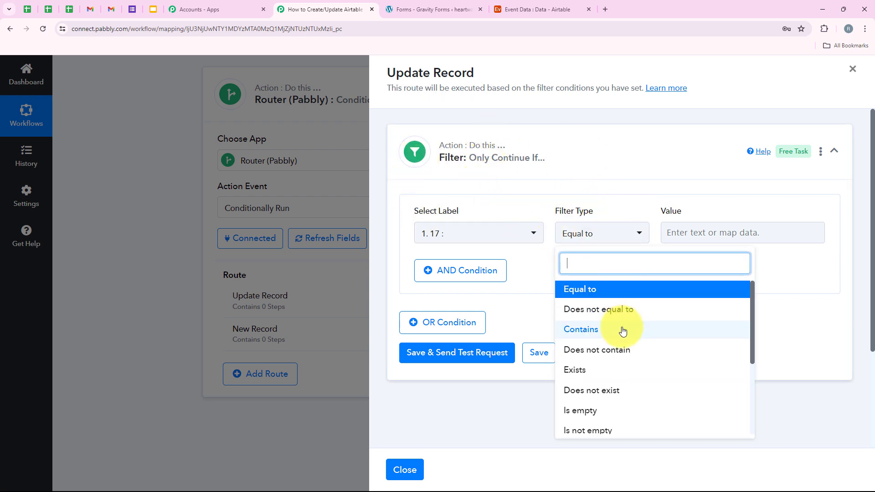
pyautogui.click(610, 367)
pyautogui.click(488, 232)
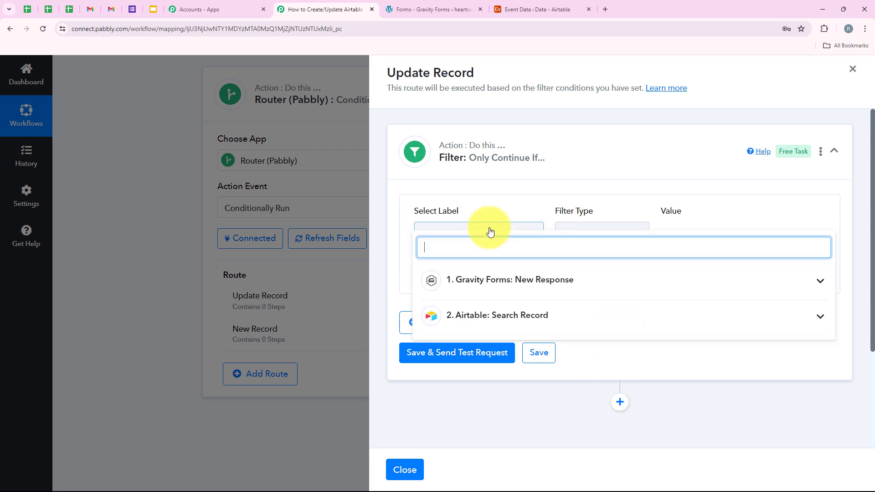
pyautogui.click(518, 310)
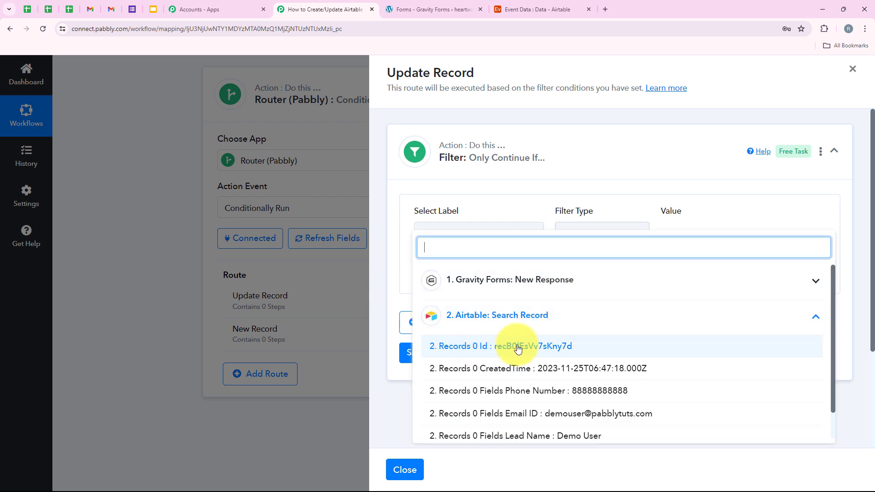
pyautogui.click(464, 344)
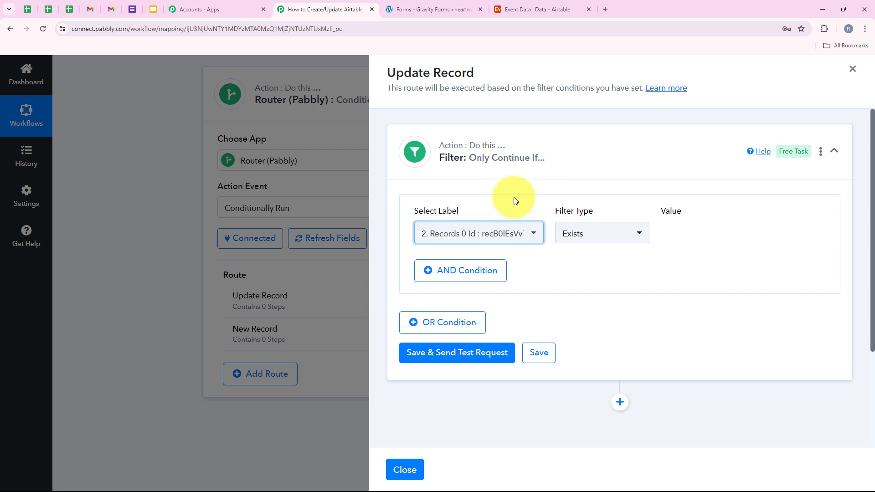
# Step: Save the filter and send a test request, which returns Condition is true
pyautogui.tripleClick(413, 212)
pyautogui.click(478, 359)
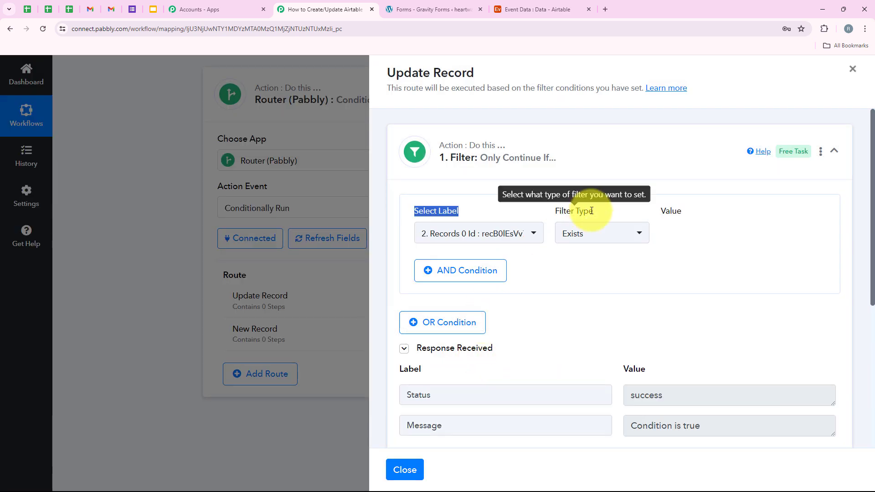
pyautogui.scroll(-3, 638, 273)
pyautogui.doubleClick(671, 259)
pyautogui.tripleClick(747, 297)
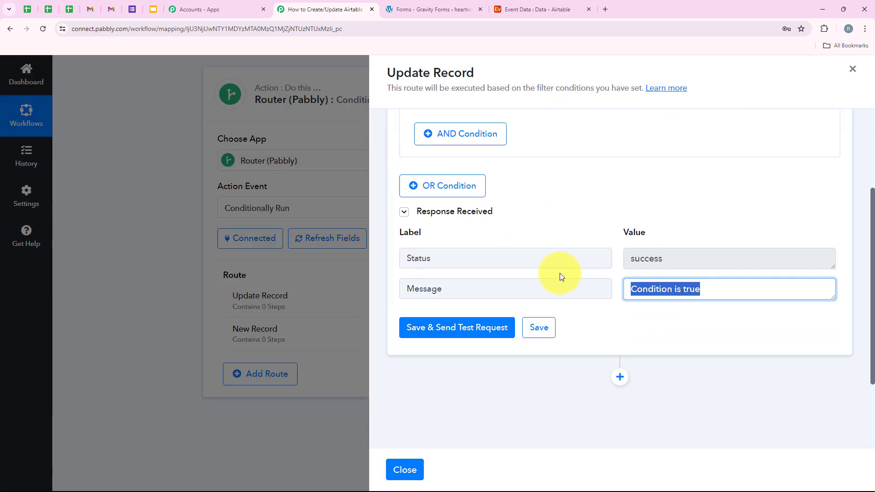
pyautogui.scroll(3, 661, 328)
pyautogui.click(498, 229)
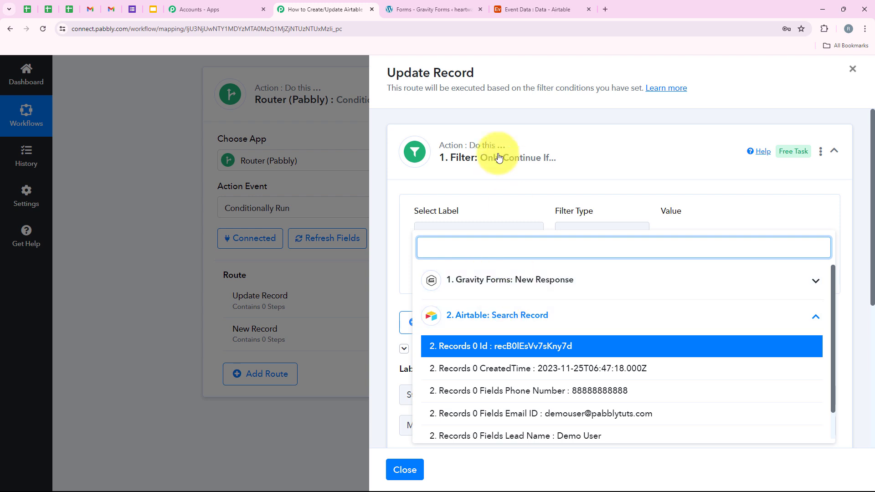
pyautogui.click(504, 208)
pyautogui.scroll(-1, 529, 301)
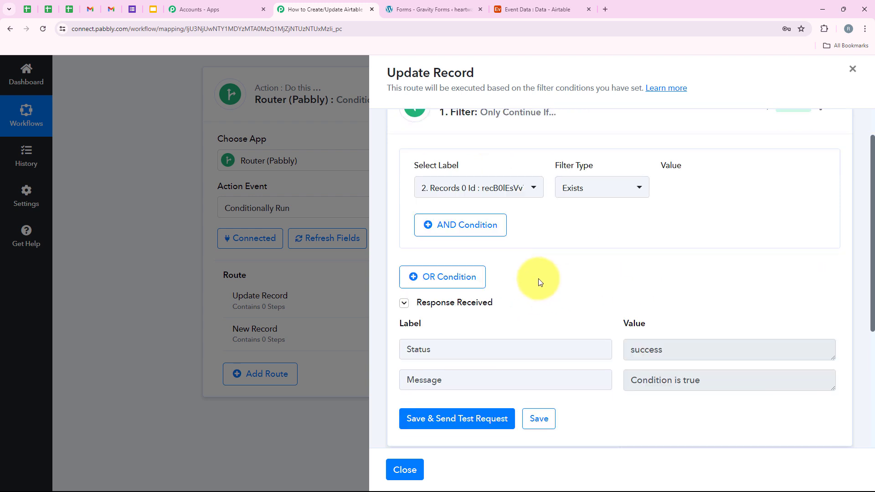
pyautogui.scroll(-3, 549, 286)
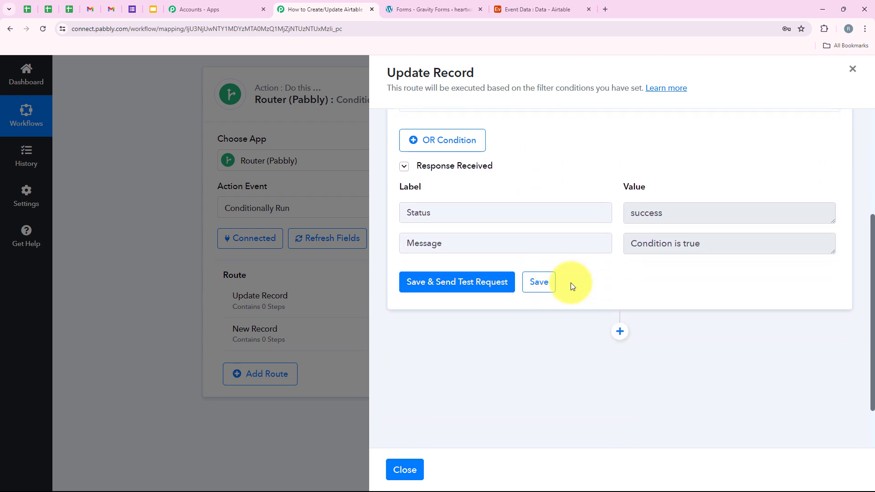
# Step: Add an Airtable Update Record action to the route using the existing Airtable connection
pyautogui.click(620, 332)
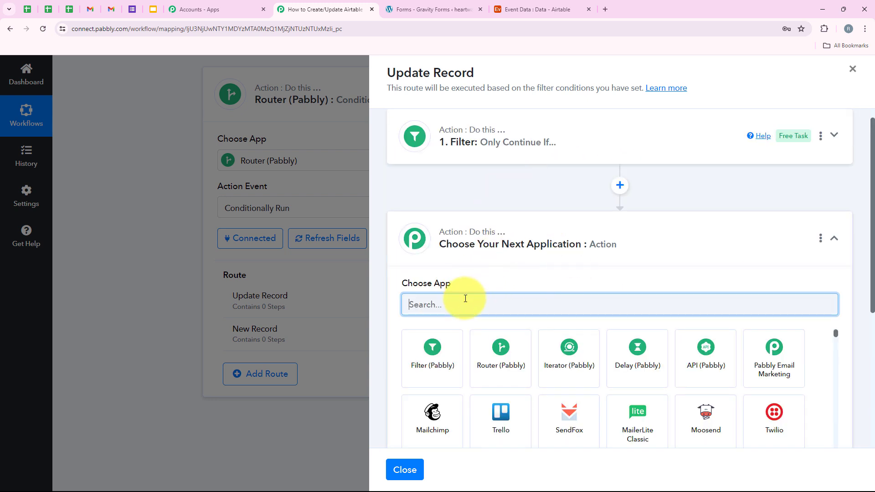
pyautogui.write('rtab')
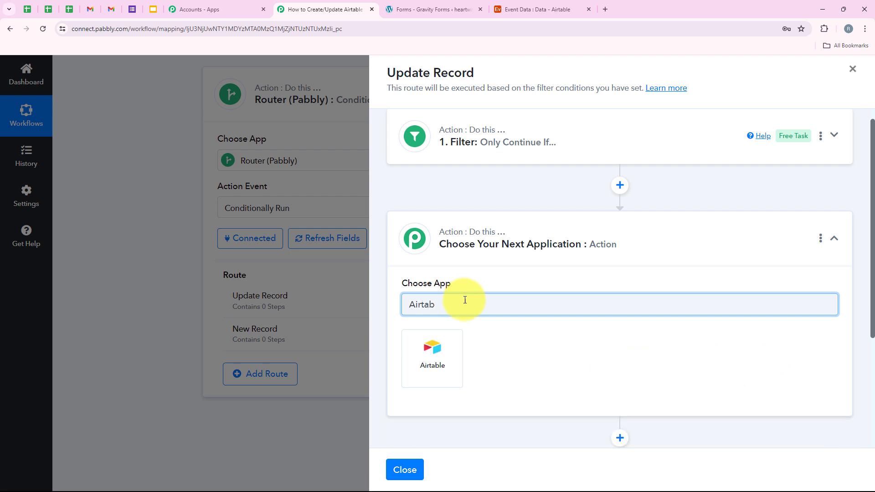
pyautogui.click(457, 375)
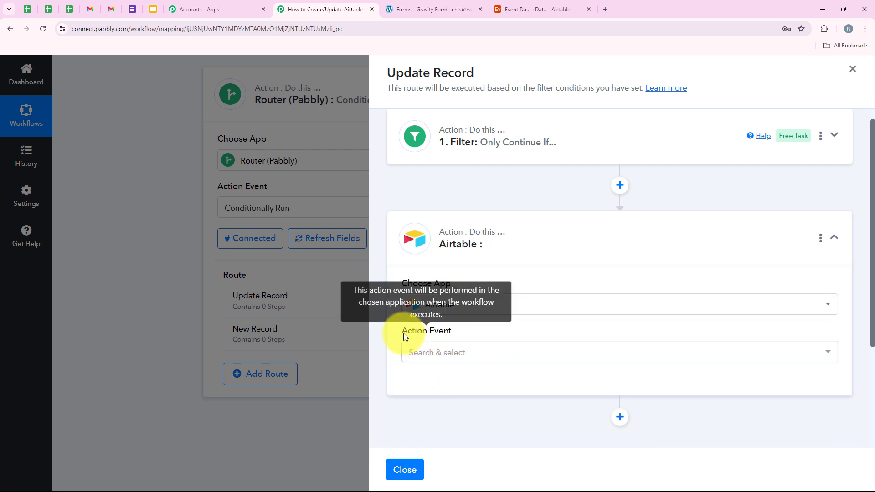
pyautogui.moveTo(404, 333); pyautogui.dragTo(456, 334)
pyautogui.click(461, 351)
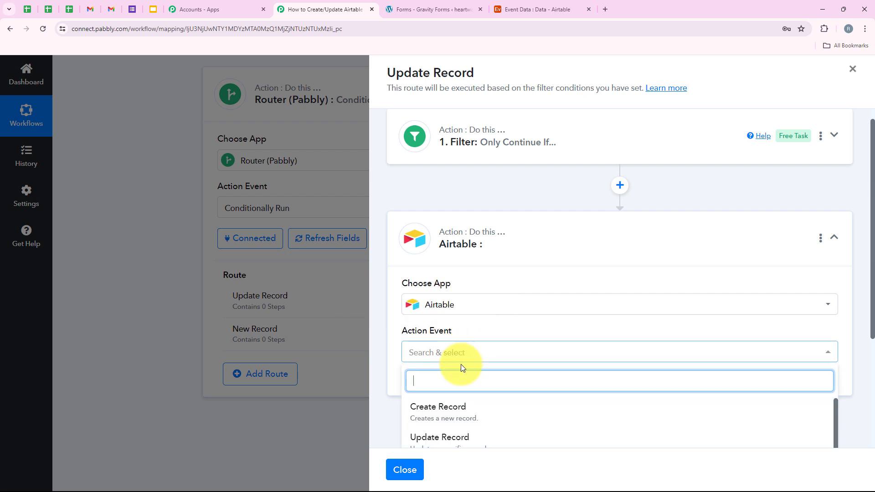
pyautogui.click(461, 403)
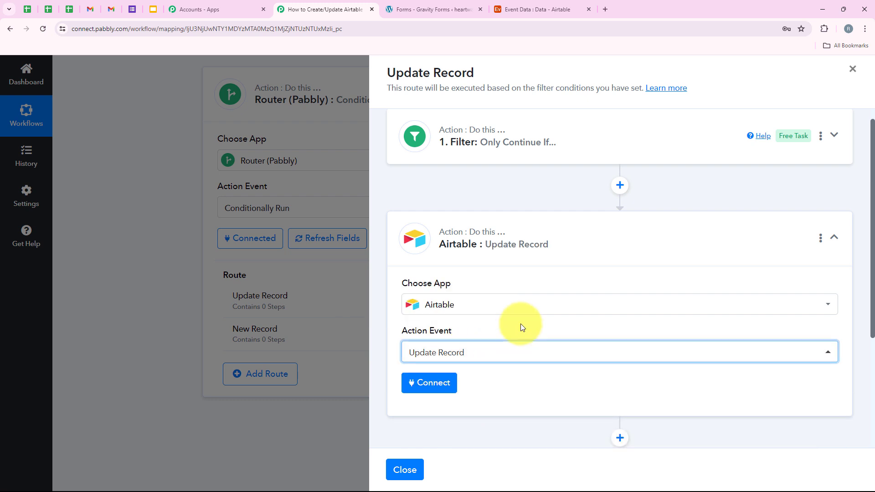
pyautogui.click(406, 387)
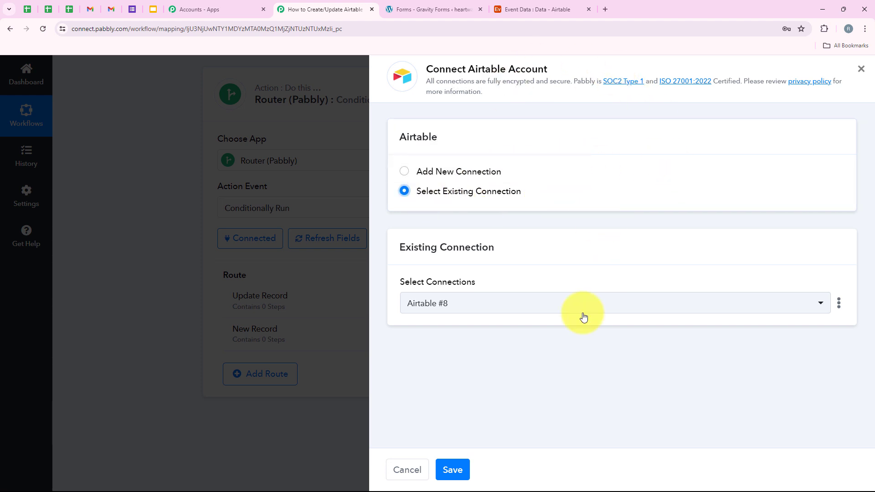
pyautogui.click(454, 472)
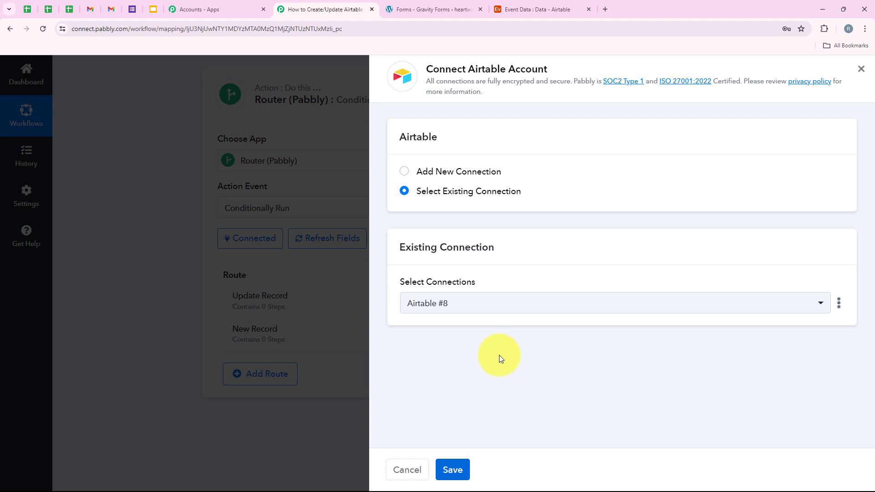
pyautogui.scroll(-3, 501, 311)
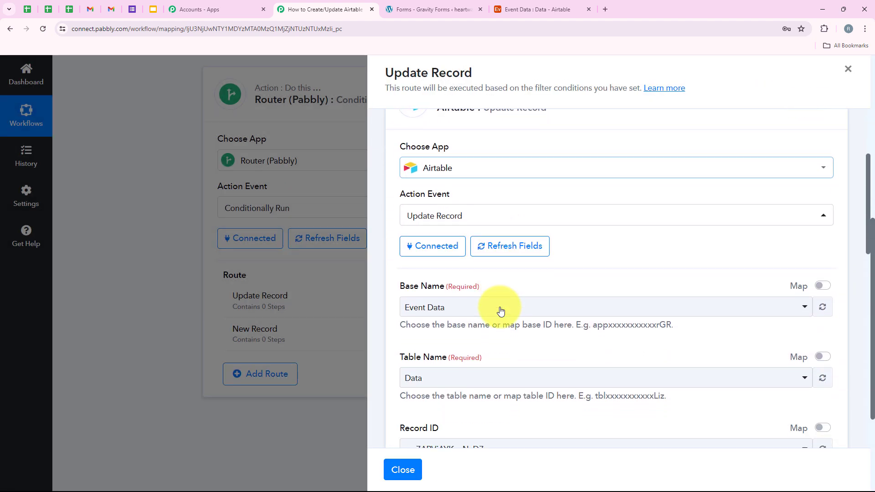
# Step: Keep Event Data as the Airtable base and Data as the table
pyautogui.scroll(-1, 489, 358)
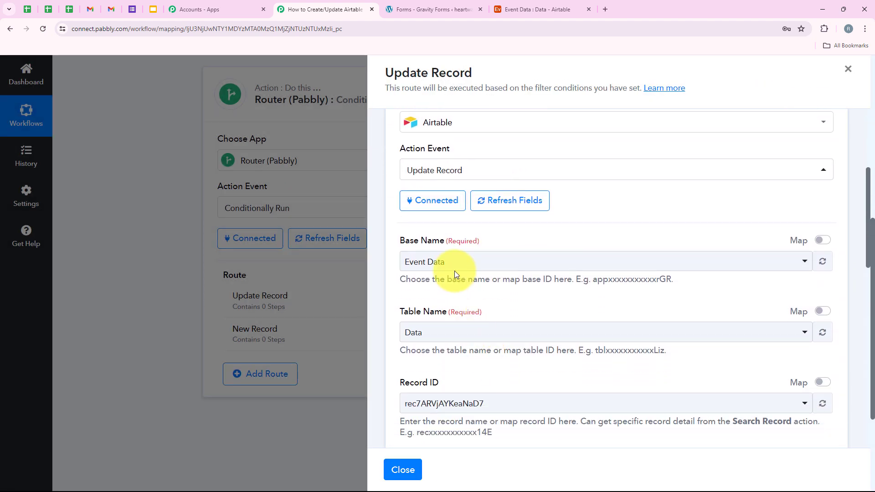
pyautogui.moveTo(398, 240); pyautogui.dragTo(438, 238)
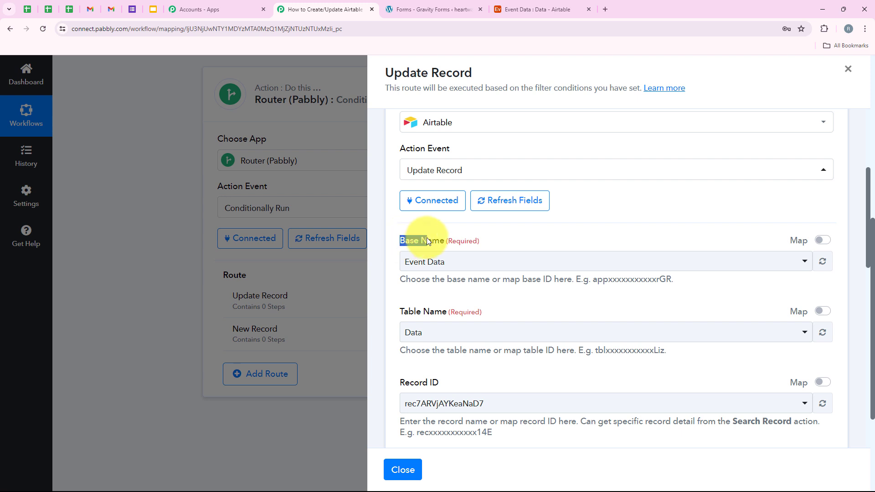
pyautogui.click(441, 263)
pyautogui.click(442, 272)
pyautogui.scroll(-1, 434, 316)
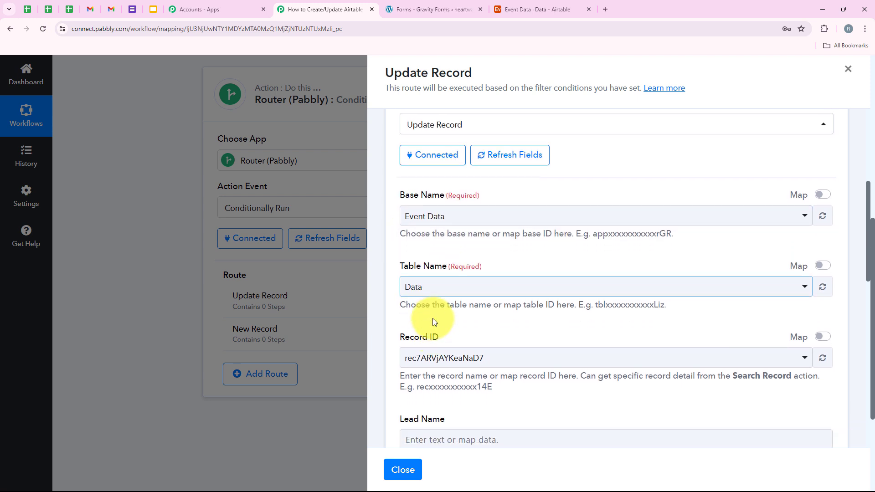
pyautogui.click(424, 287)
pyautogui.click(430, 336)
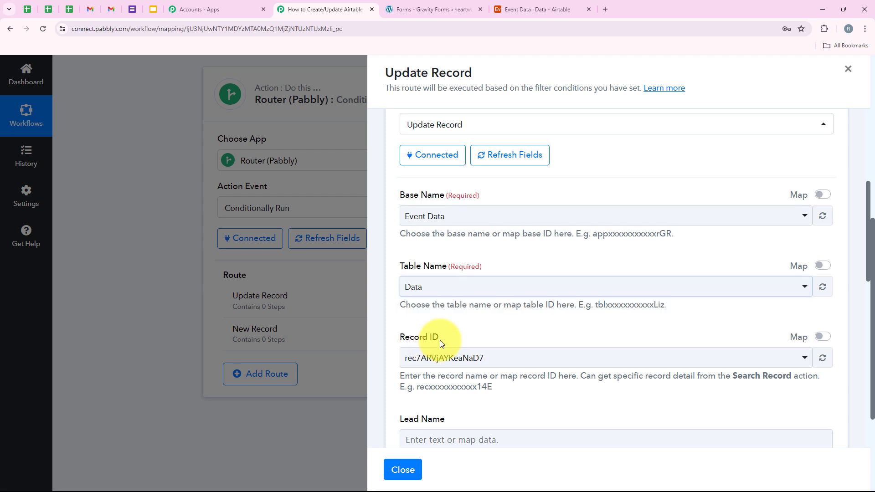
pyautogui.scroll(-1, 448, 338)
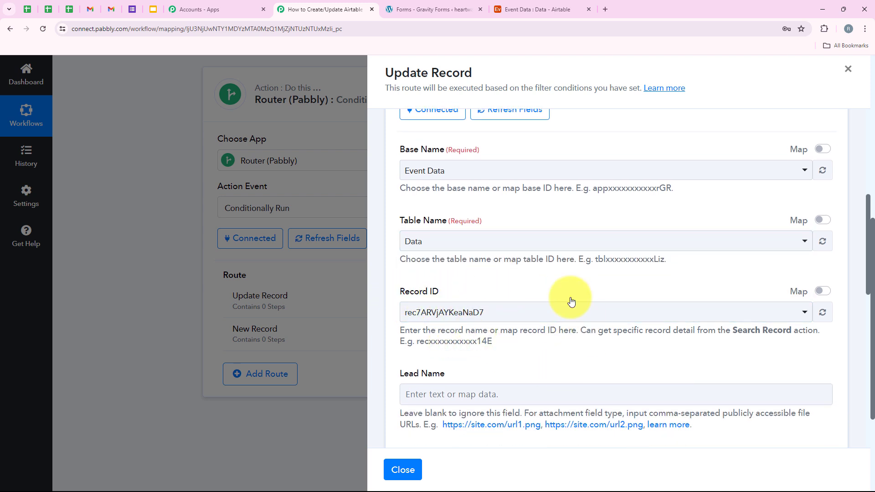
pyautogui.scroll(-2, 500, 267)
pyautogui.scroll(1, 509, 265)
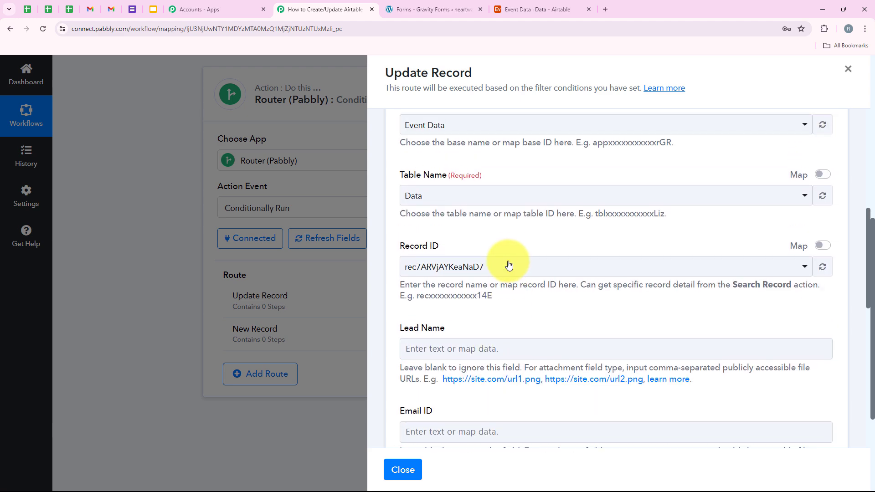
pyautogui.click(512, 272)
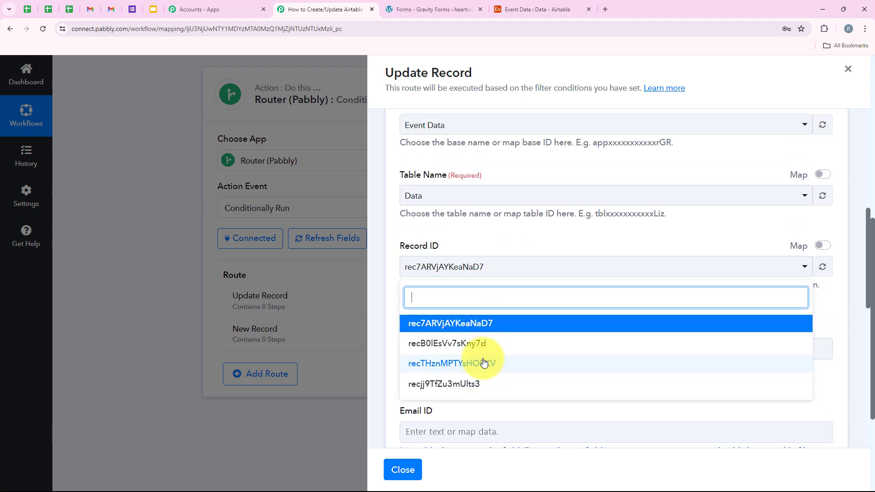
pyautogui.click(500, 266)
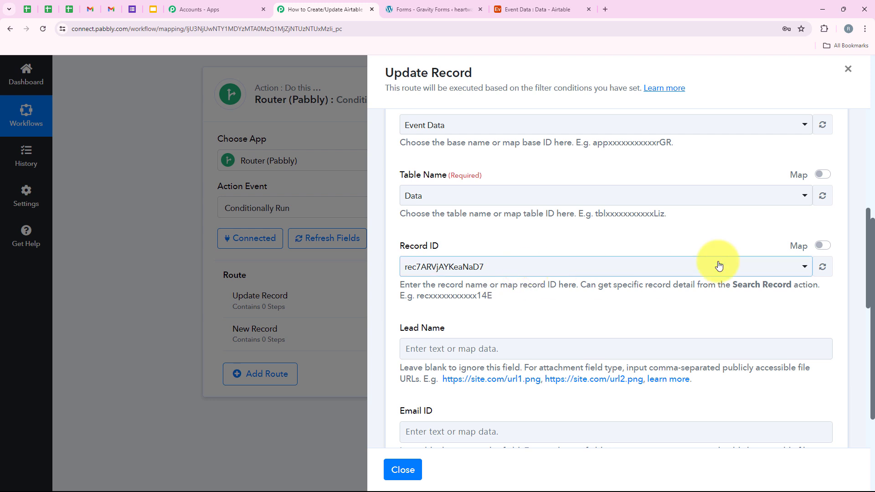
# Step: Replace the fixed Record ID with the Search Record step's 'Records 0 Id'
pyautogui.click(829, 249)
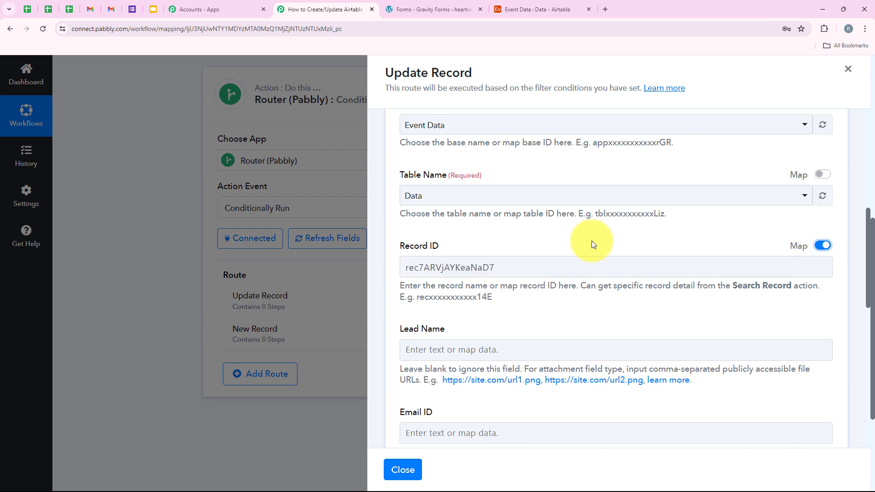
pyautogui.moveTo(526, 273); pyautogui.dragTo(400, 268)
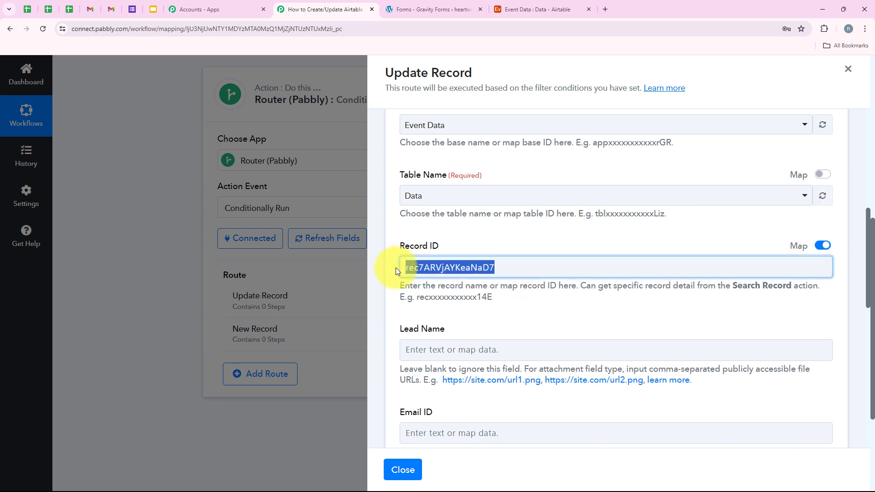
pyautogui.press('BackSpace')
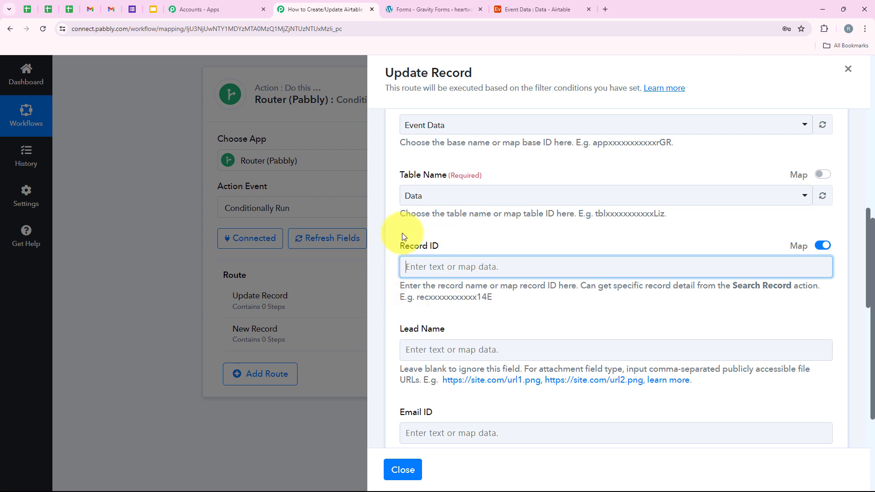
pyautogui.click(470, 265)
pyautogui.scroll(-2, 618, 296)
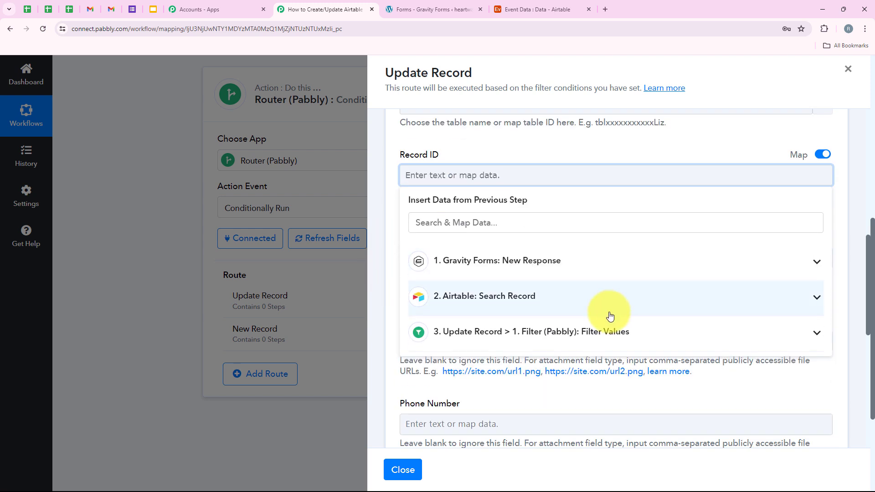
pyautogui.click(483, 304)
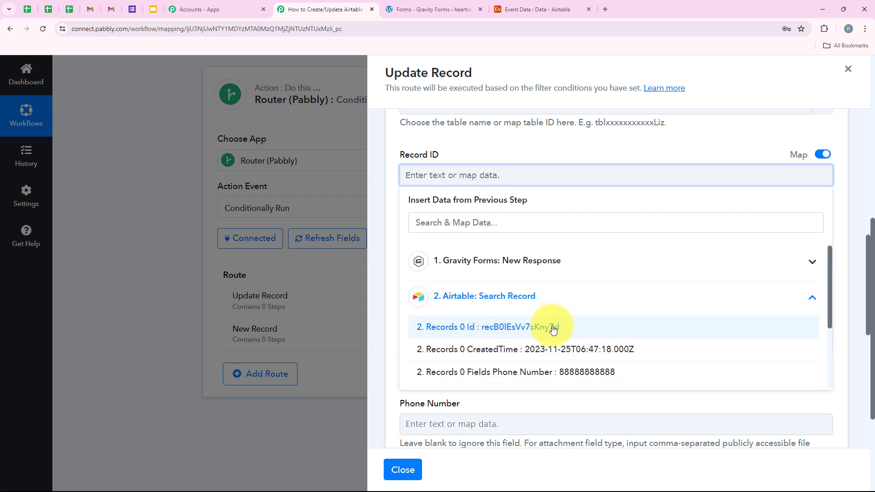
pyautogui.click(557, 329)
pyautogui.click(489, 153)
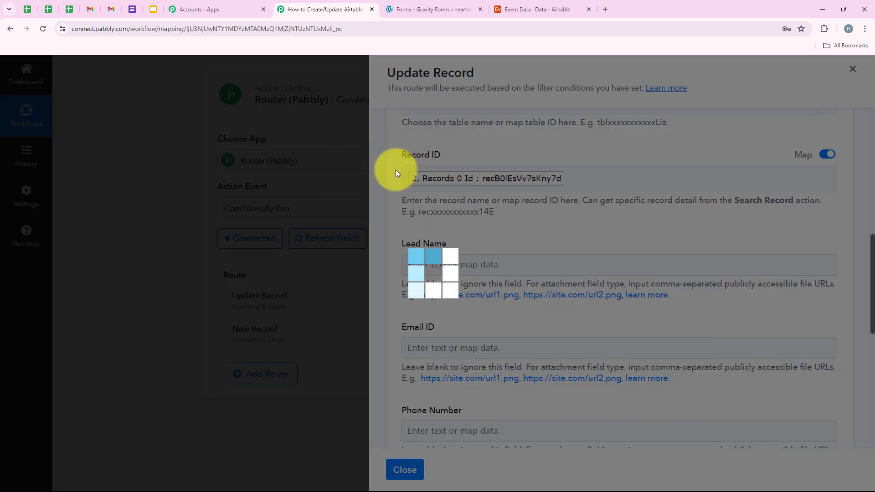
pyautogui.scroll(-1, 433, 221)
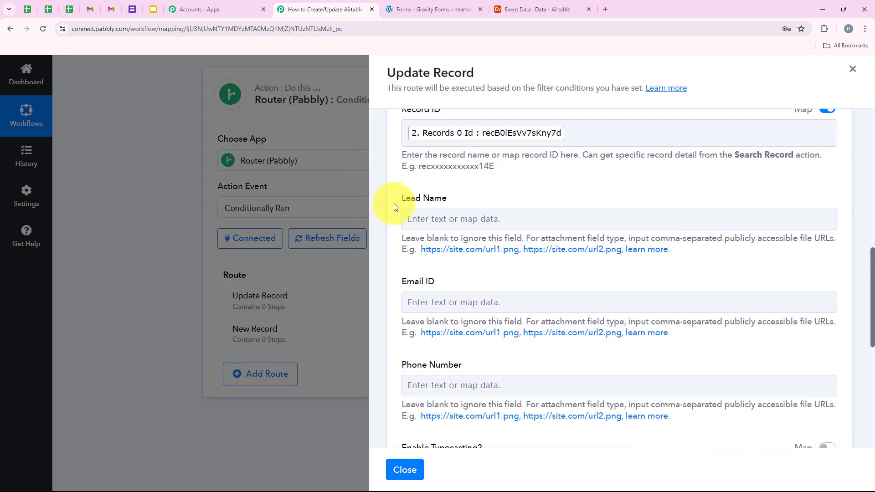
# Step: Map Lead Name to the submitted first name (1.3) and last name (1.6)
pyautogui.click(474, 228)
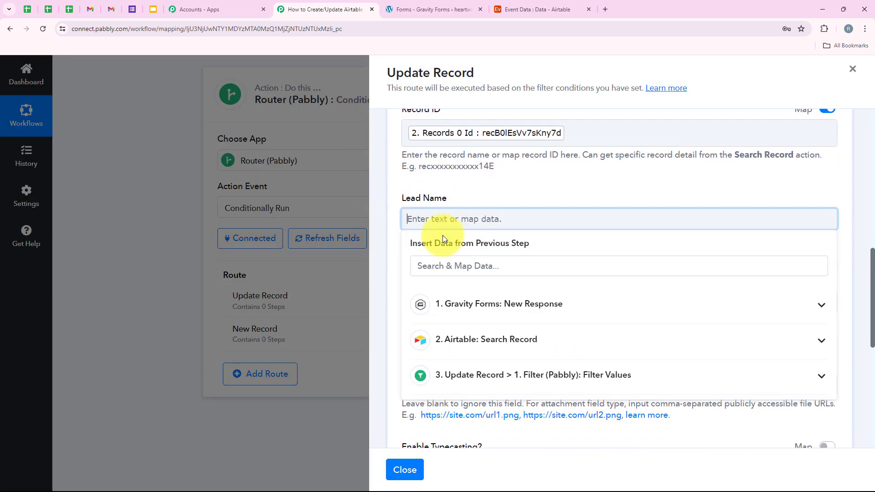
pyautogui.click(608, 303)
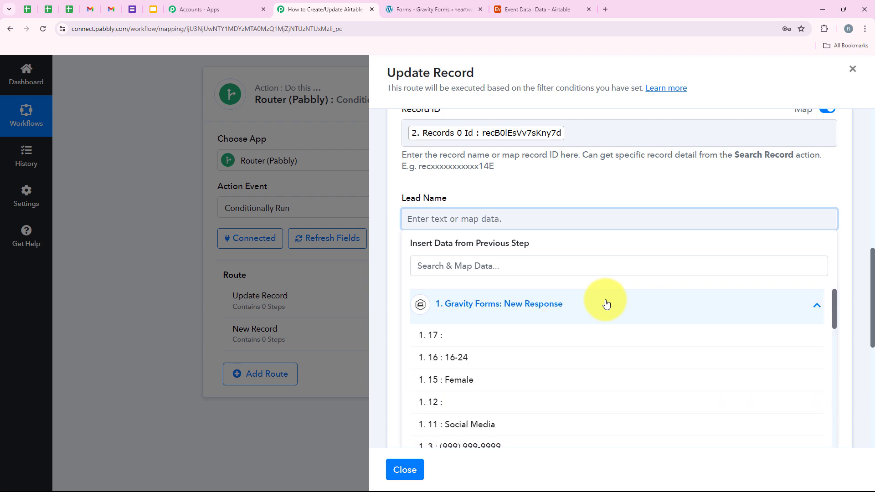
pyautogui.scroll(-5, 528, 367)
pyautogui.scroll(-8, 527, 374)
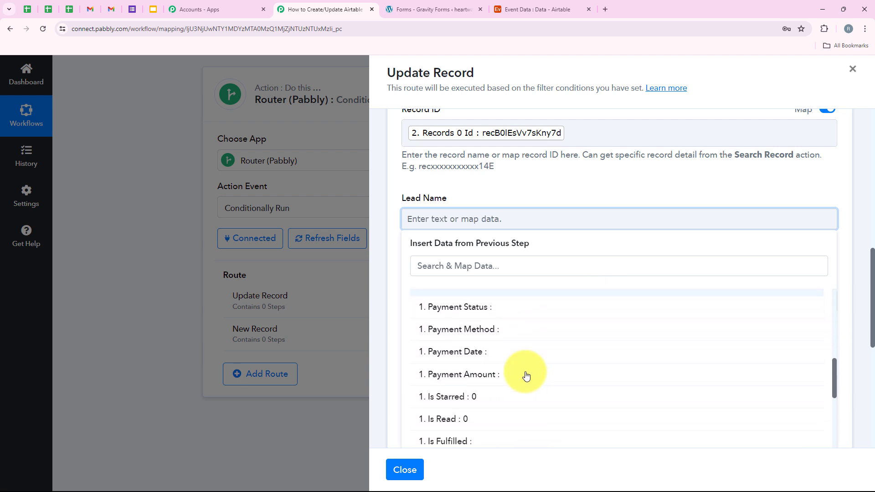
pyautogui.scroll(-3, 527, 374)
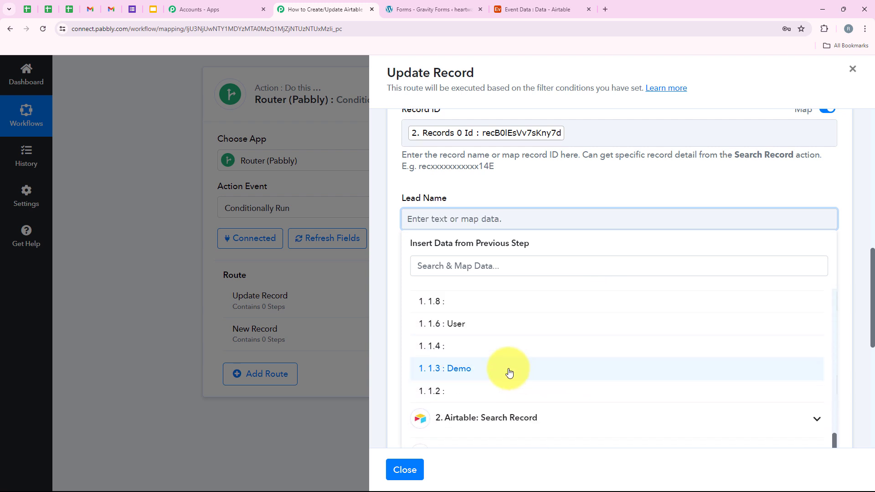
pyautogui.click(509, 373)
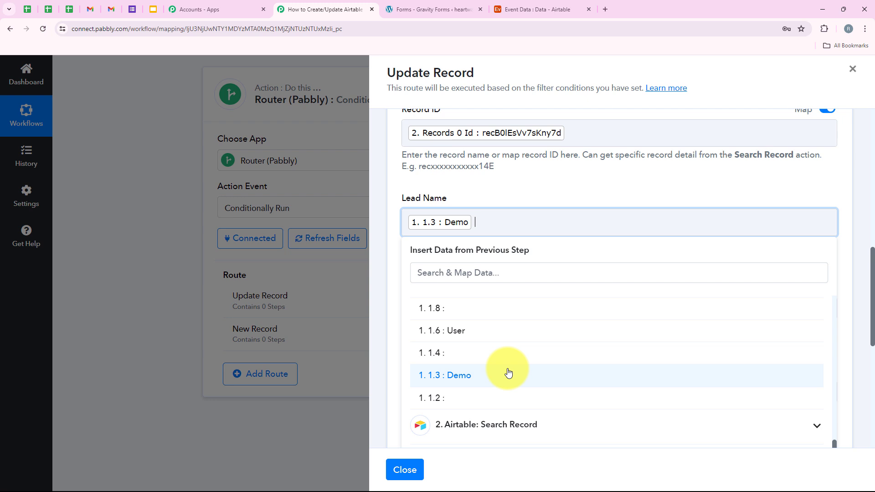
pyautogui.click(496, 336)
pyautogui.click(531, 184)
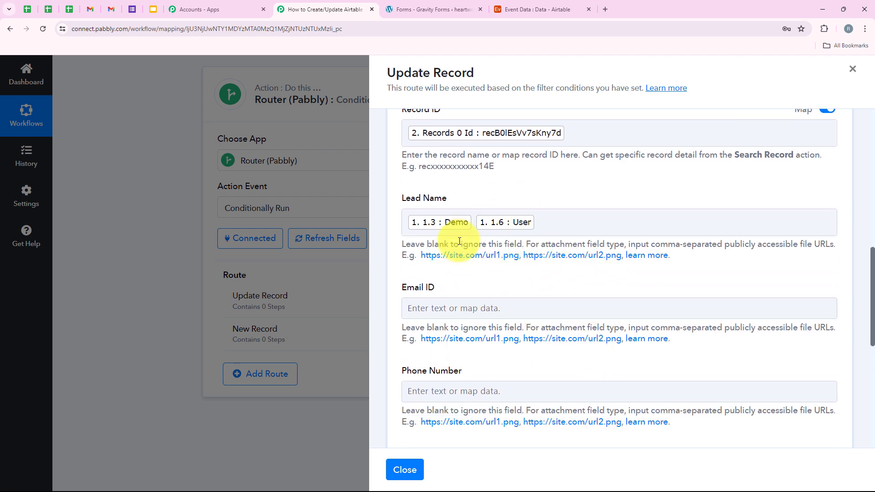
# Step: Map Email ID to the form's submitted email field 1.2
pyautogui.scroll(-1, 400, 294)
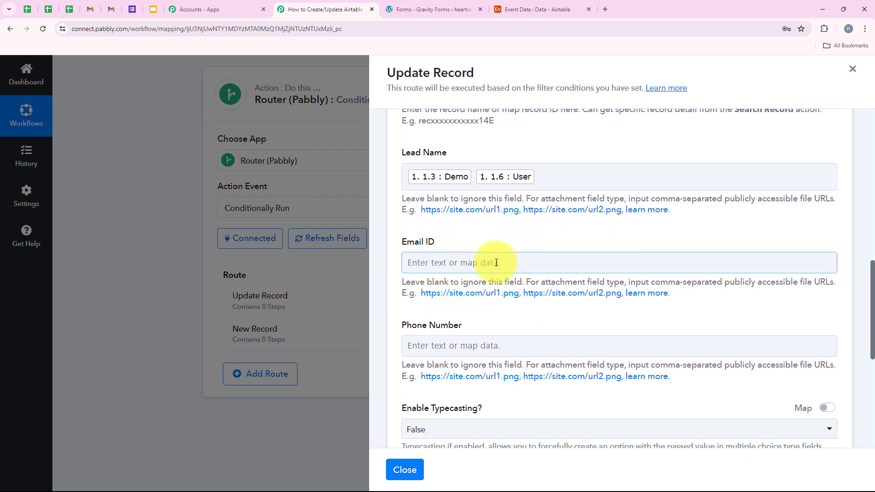
pyautogui.click(495, 261)
pyautogui.click(499, 348)
pyautogui.scroll(-3, 504, 365)
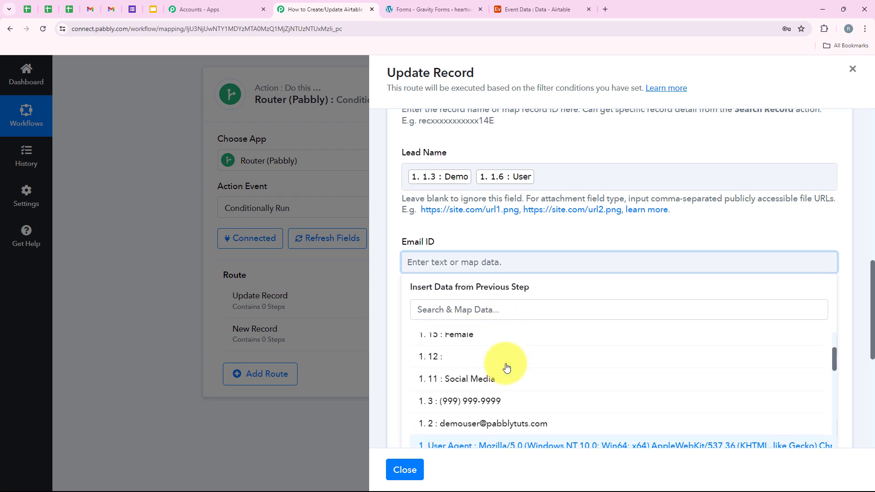
pyautogui.scroll(1, 507, 367)
pyautogui.scroll(-1, 506, 367)
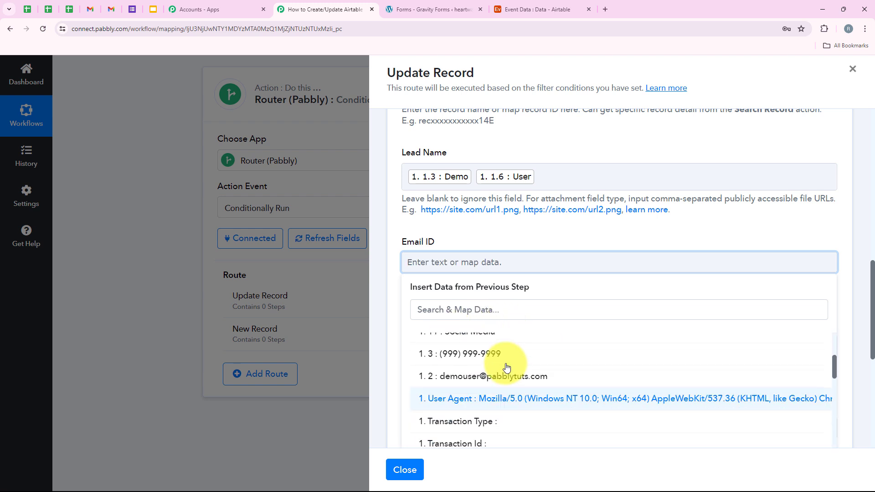
pyautogui.click(552, 379)
pyautogui.click(509, 237)
# Step: Map Phone Number to the form's submitted phone field
pyautogui.scroll(-2, 506, 241)
pyautogui.click(497, 261)
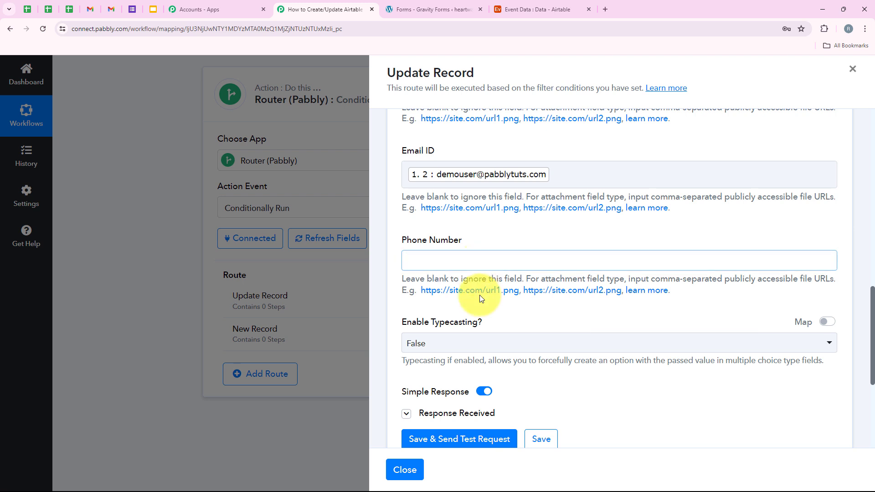
pyautogui.click(484, 345)
pyautogui.scroll(-4, 504, 367)
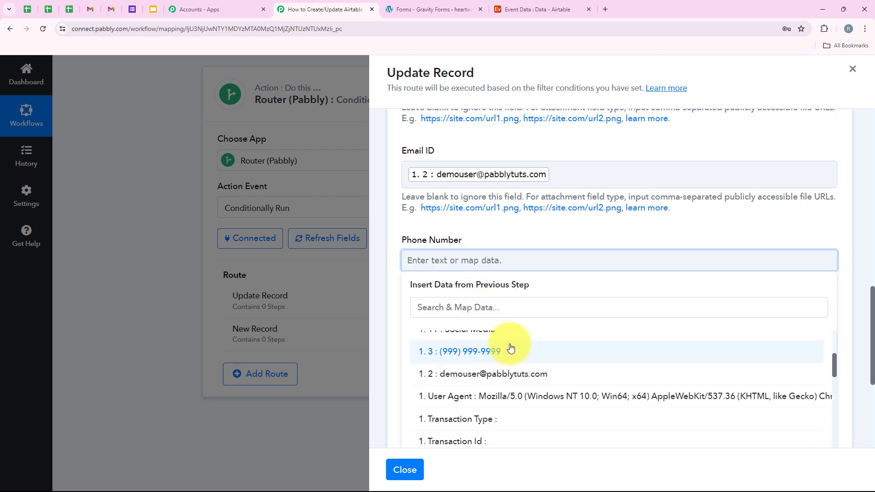
pyautogui.click(506, 324)
pyautogui.click(497, 245)
pyautogui.scroll(2, 434, 274)
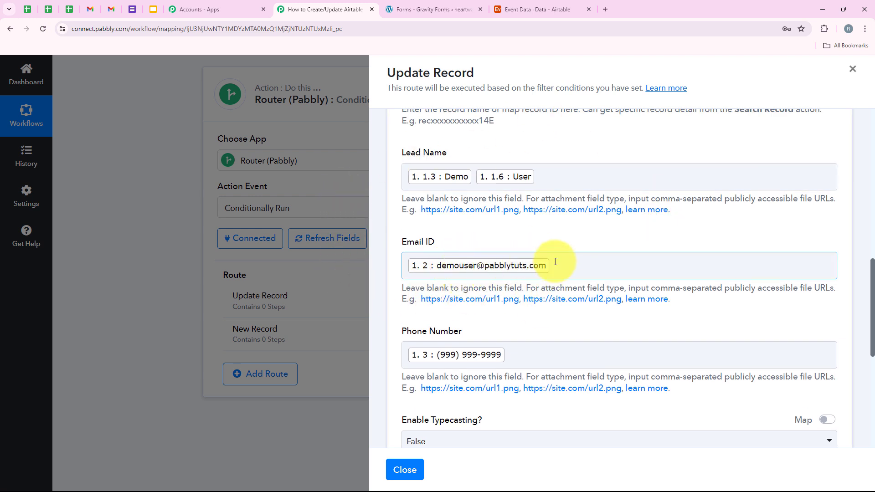
pyautogui.click(539, 7)
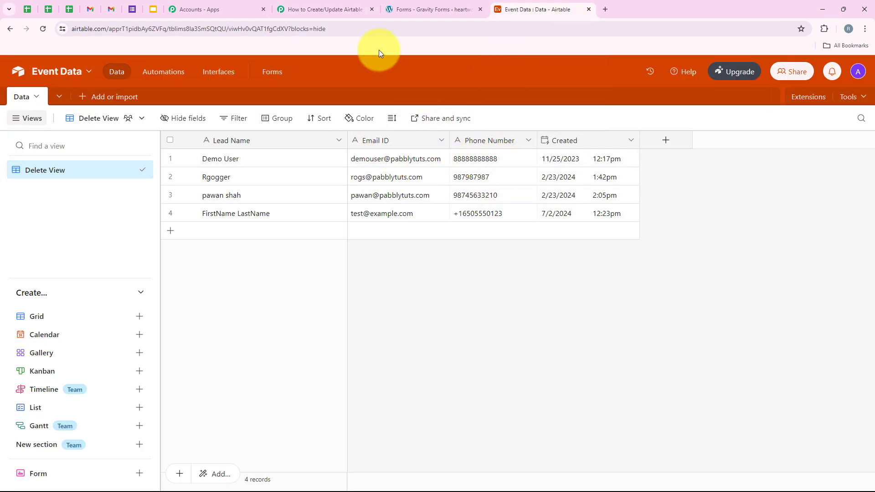
pyautogui.click(337, 3)
pyautogui.scroll(-1, 483, 220)
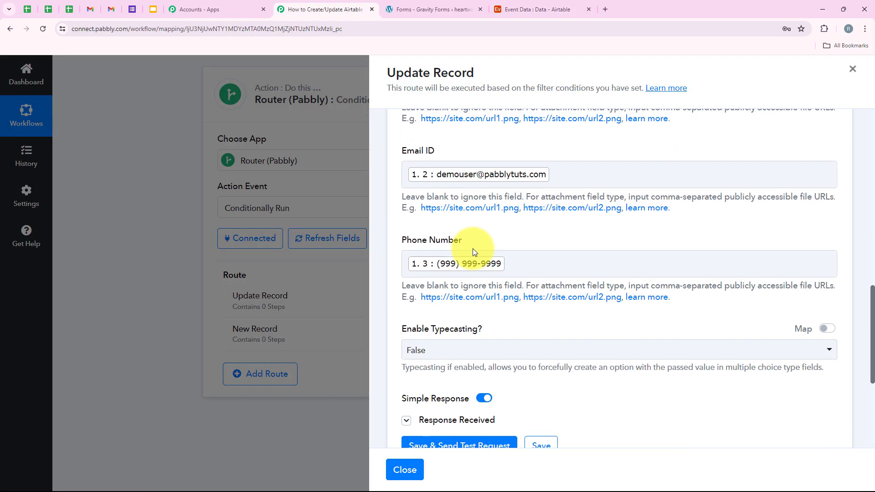
# Step: Check the current Airtable records before running the test
pyautogui.scroll(-2, 456, 319)
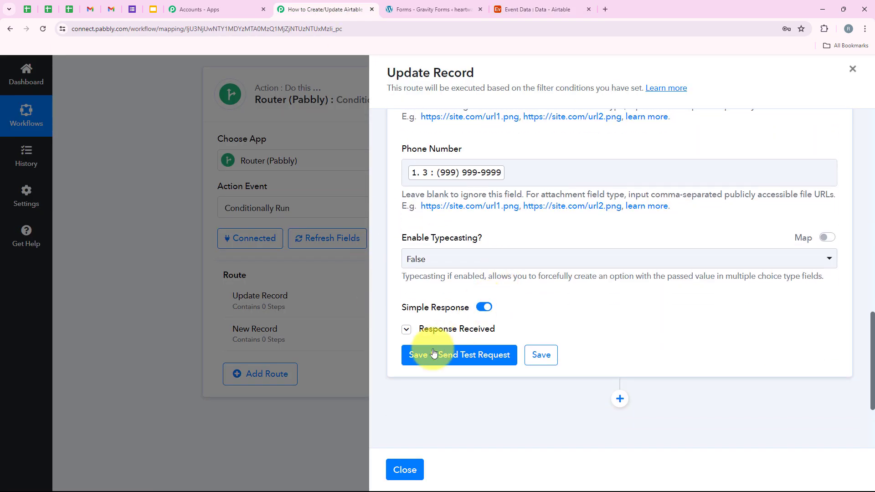
pyautogui.scroll(3, 459, 307)
pyautogui.click(533, 9)
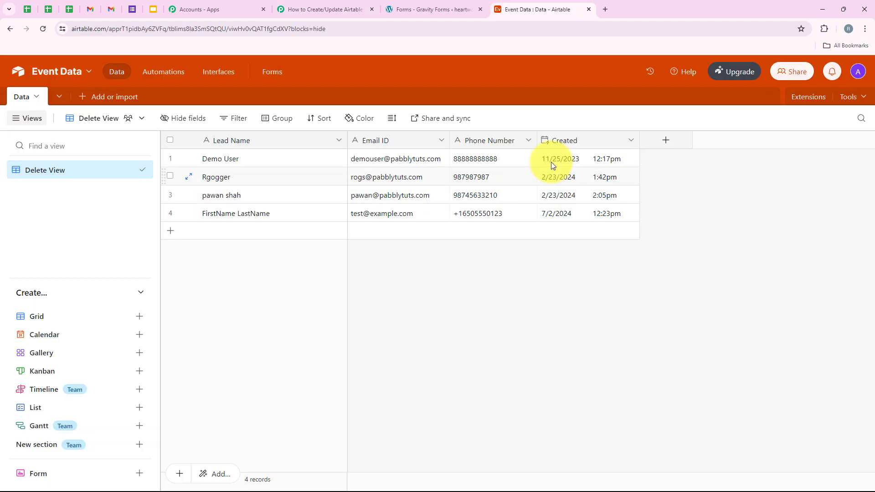
pyautogui.click(302, 7)
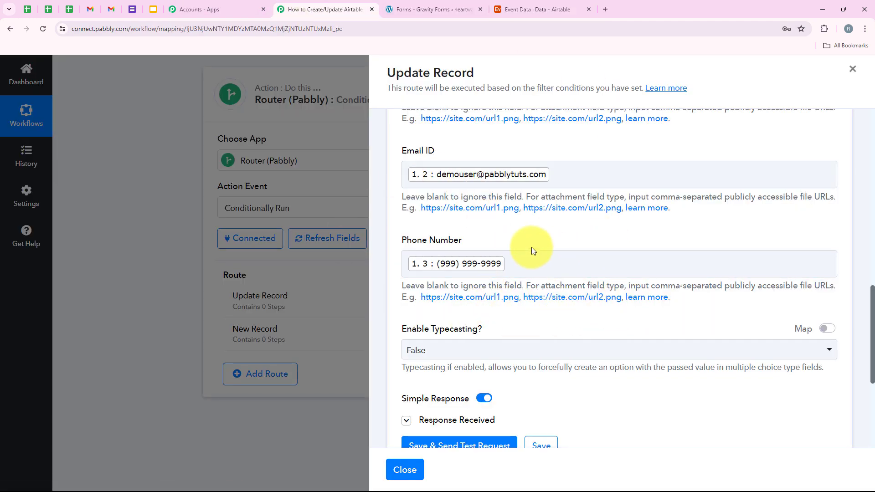
# Step: Save and test the update step, then confirm the phone number changed in Airtable
pyautogui.scroll(-2, 525, 274)
pyautogui.scroll(-3, 518, 295)
pyautogui.click(467, 231)
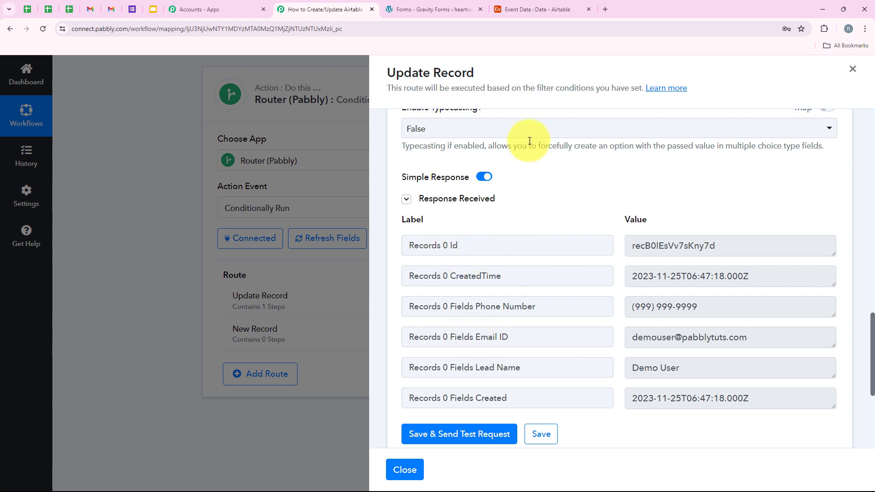
pyautogui.click(532, 7)
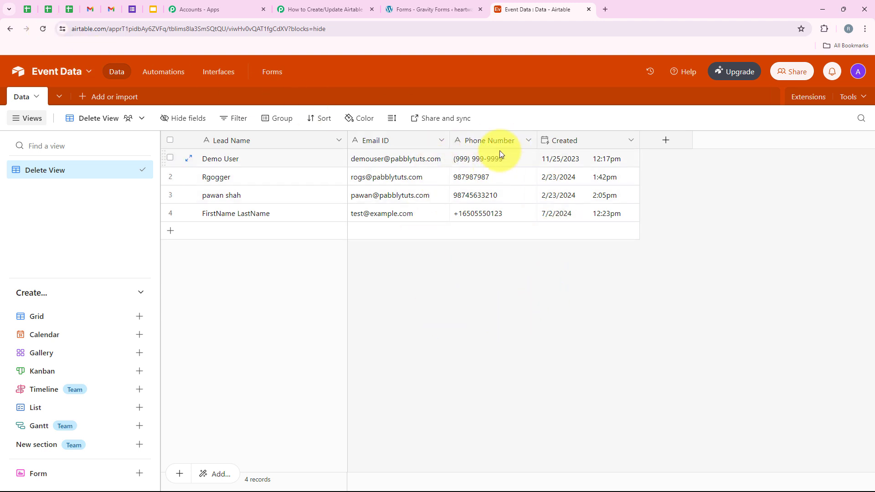
# Step: Return to Pabbly and close the Update Record route settings
pyautogui.click(310, 4)
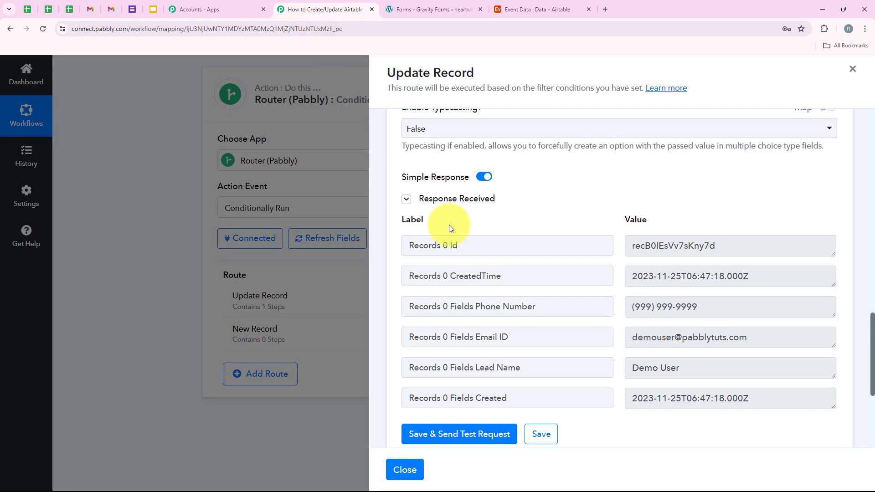
pyautogui.scroll(4, 540, 323)
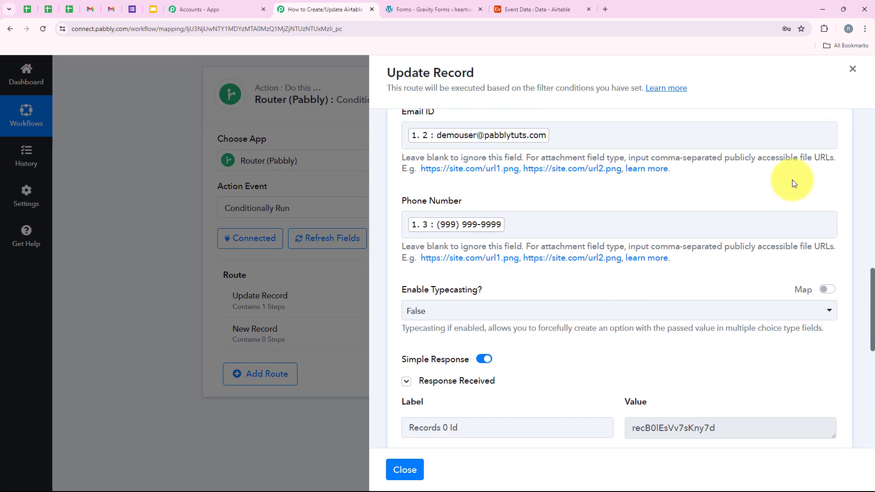
pyautogui.click(853, 70)
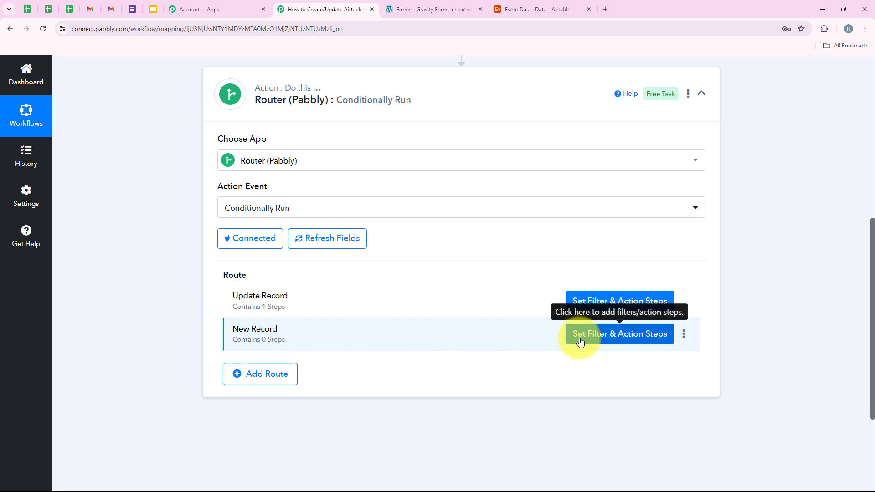
# Step: Set the New Record route filter to 'Records 0 Id' with condition Does not exist
pyautogui.click(600, 336)
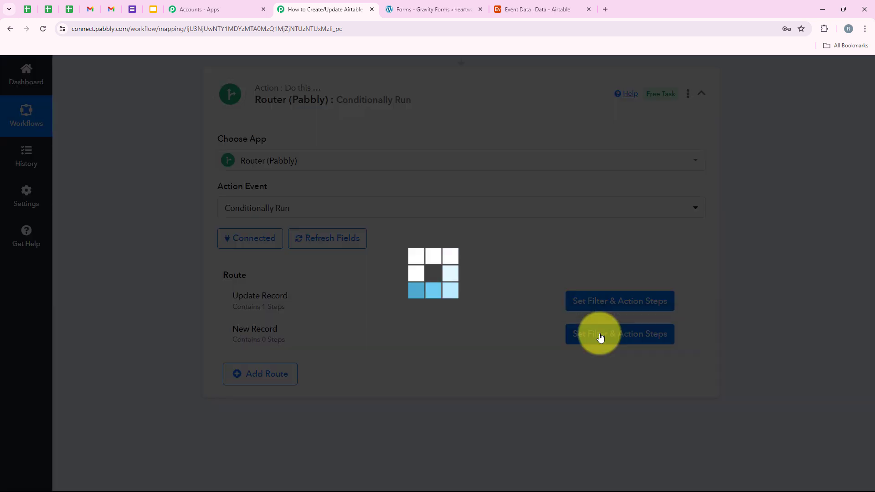
pyautogui.scroll(3, 438, 191)
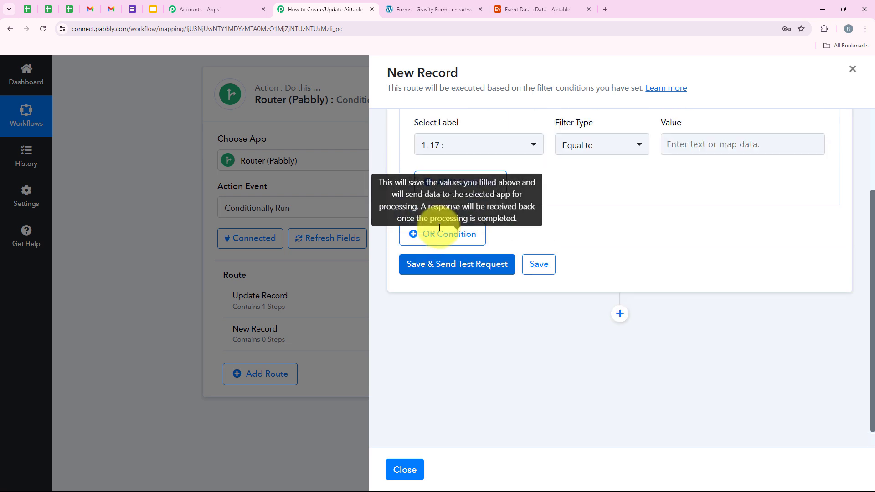
pyautogui.moveTo(552, 207); pyautogui.dragTo(614, 211)
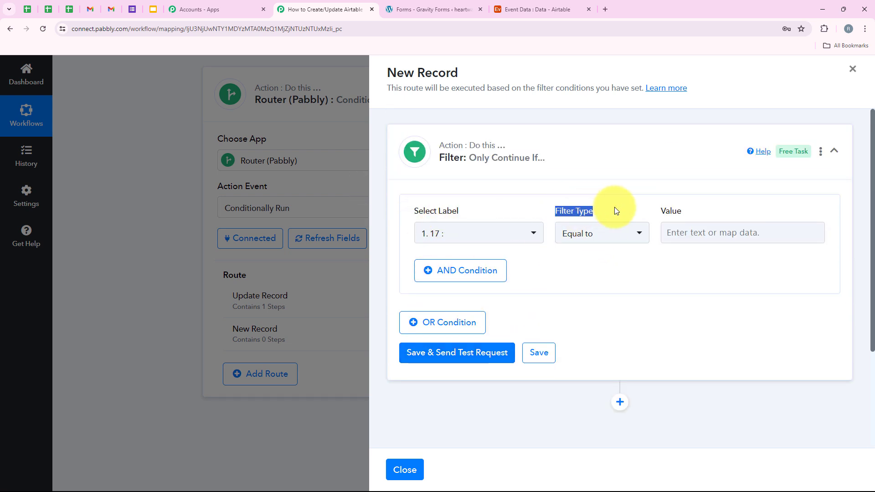
pyautogui.click(609, 236)
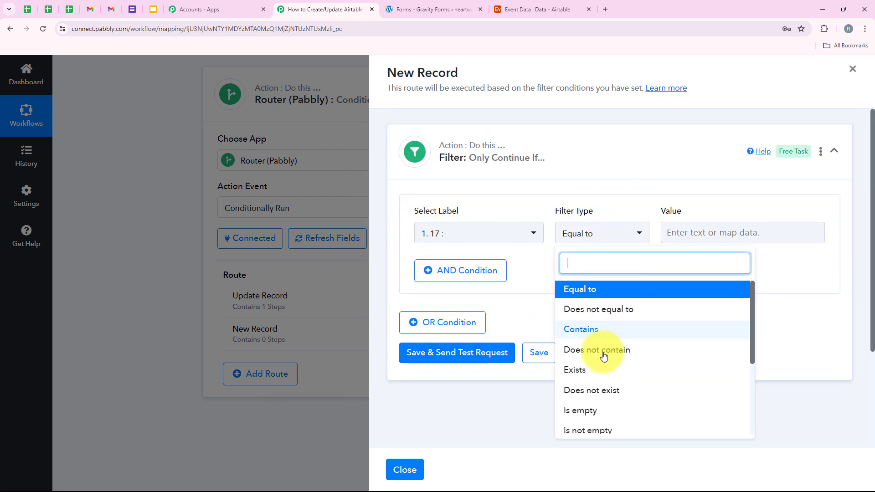
pyautogui.click(620, 393)
pyautogui.click(507, 315)
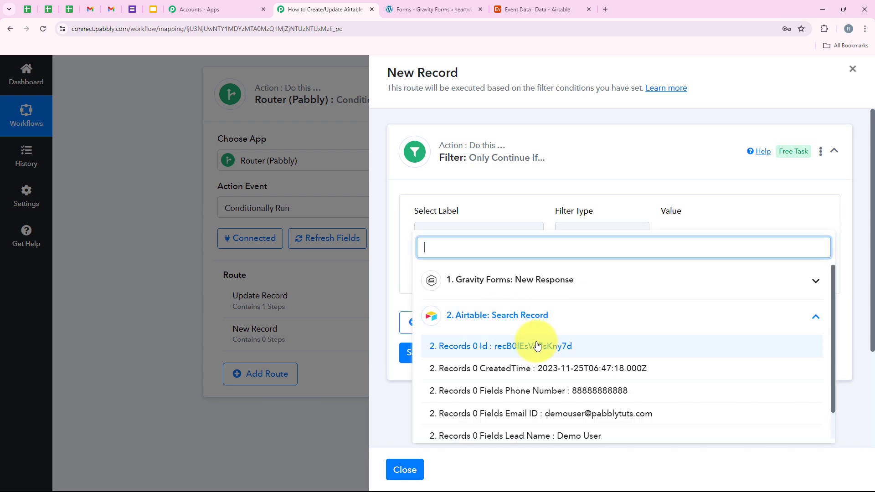
pyautogui.click(497, 344)
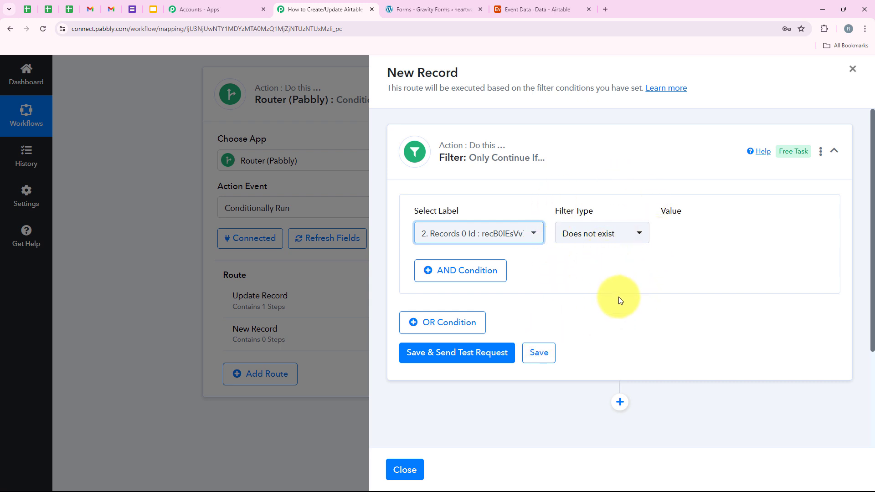
# Step: Save and test the filter, reviewing the Condition is false result, then collapse it
pyautogui.scroll(-1, 622, 314)
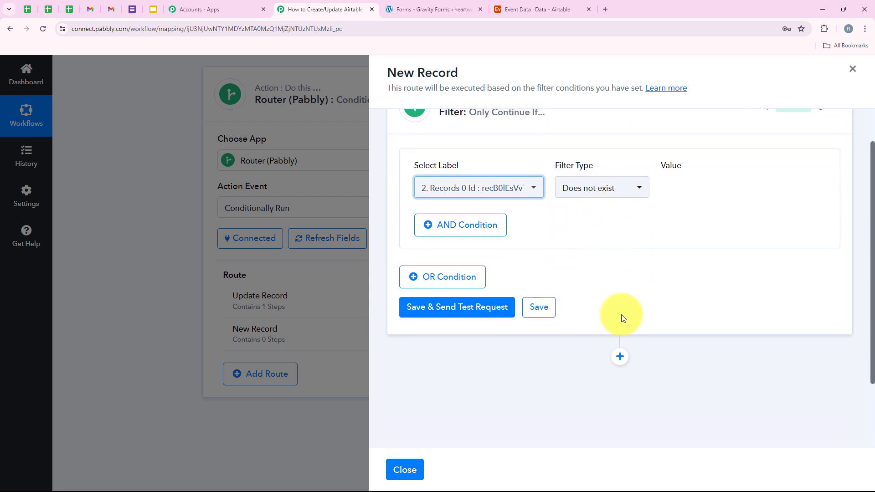
pyautogui.click(486, 313)
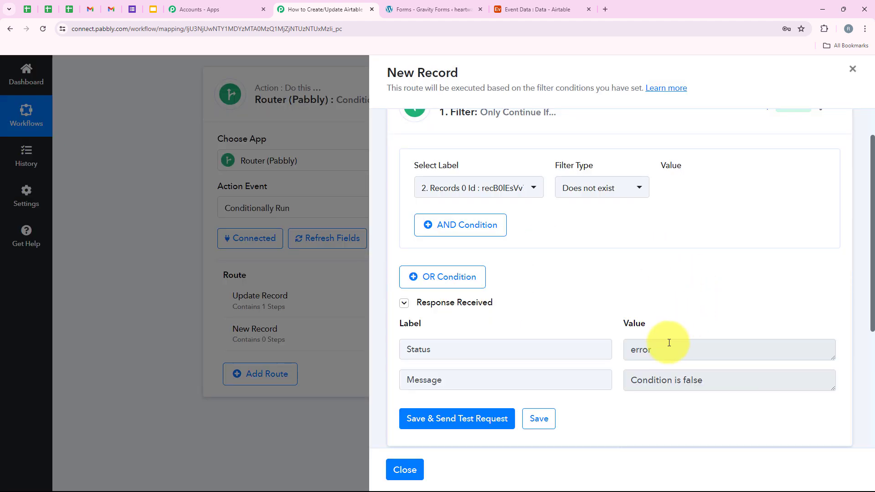
pyautogui.moveTo(669, 343); pyautogui.dragTo(616, 355)
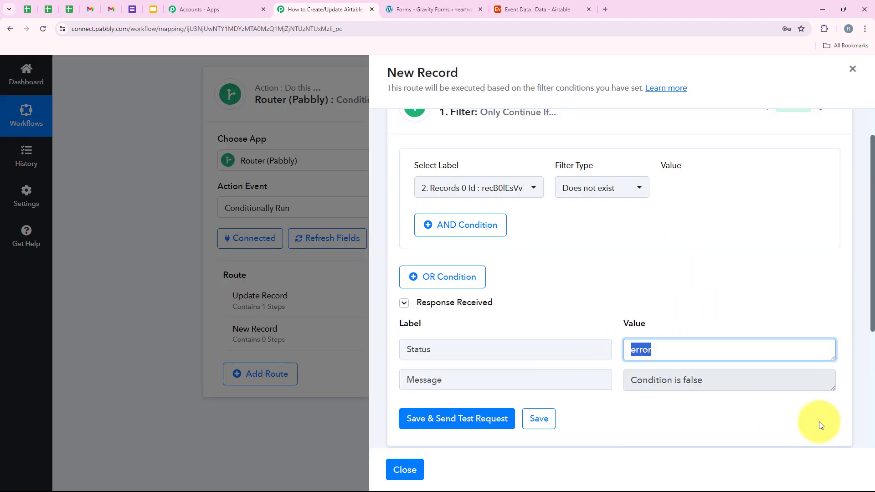
pyautogui.moveTo(739, 384); pyautogui.dragTo(586, 392)
pyautogui.click(588, 282)
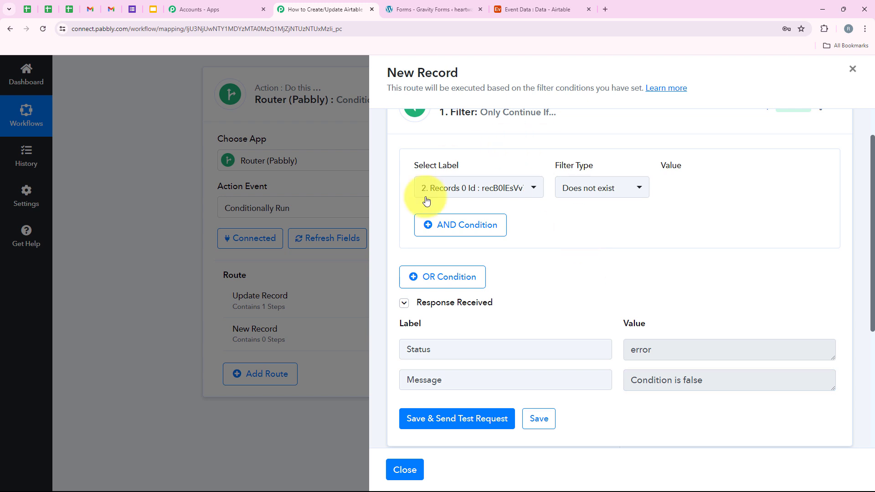
pyautogui.click(480, 178)
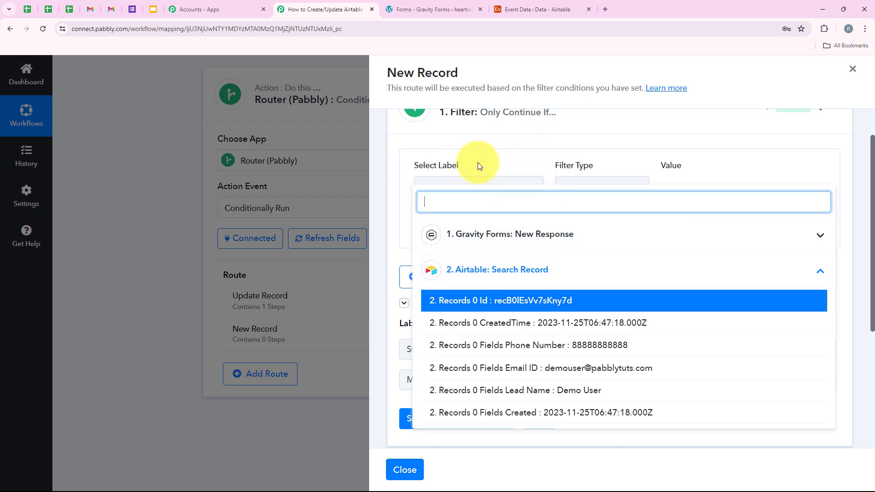
pyautogui.click(478, 162)
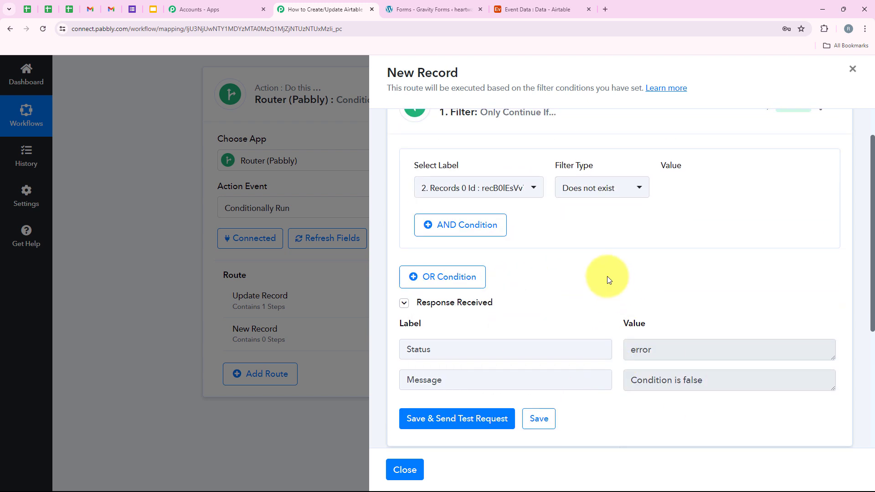
pyautogui.scroll(1, 564, 275)
pyautogui.click(652, 143)
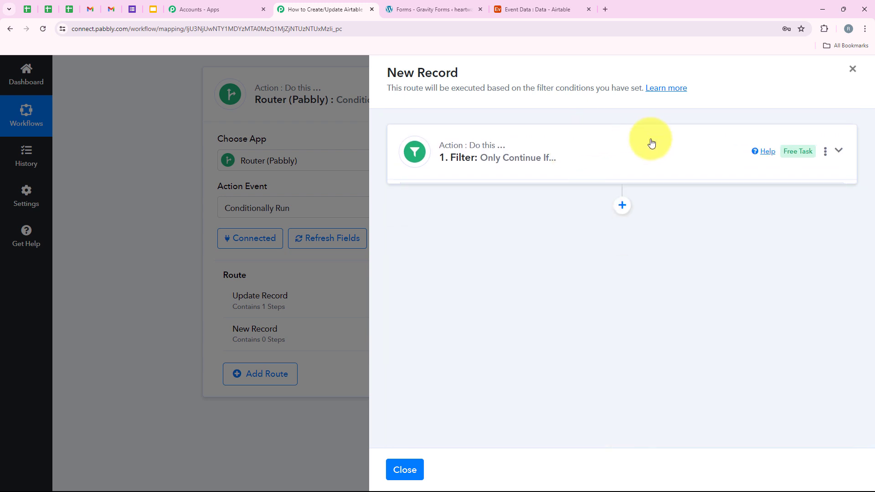
# Step: Add an Airtable Create Record action linked to the existing Airtable #8 connection
pyautogui.click(622, 205)
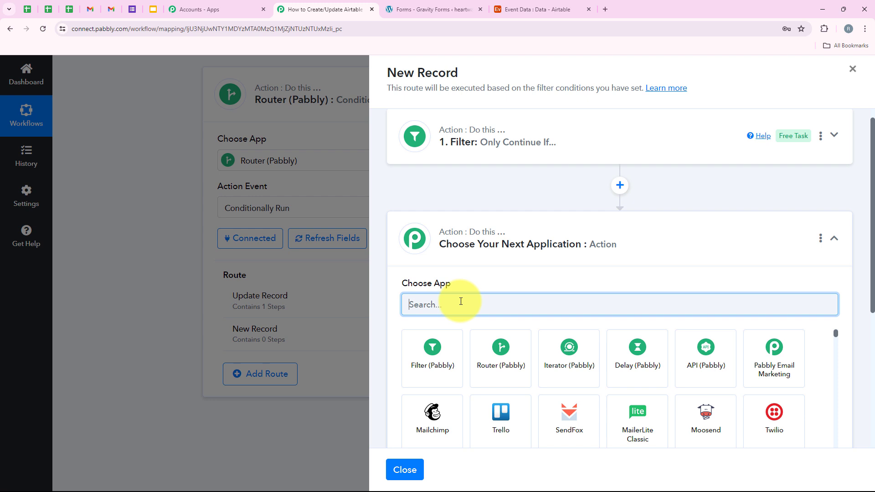
pyautogui.write('A')
pyautogui.press('BackSpace')
pyautogui.write('A')
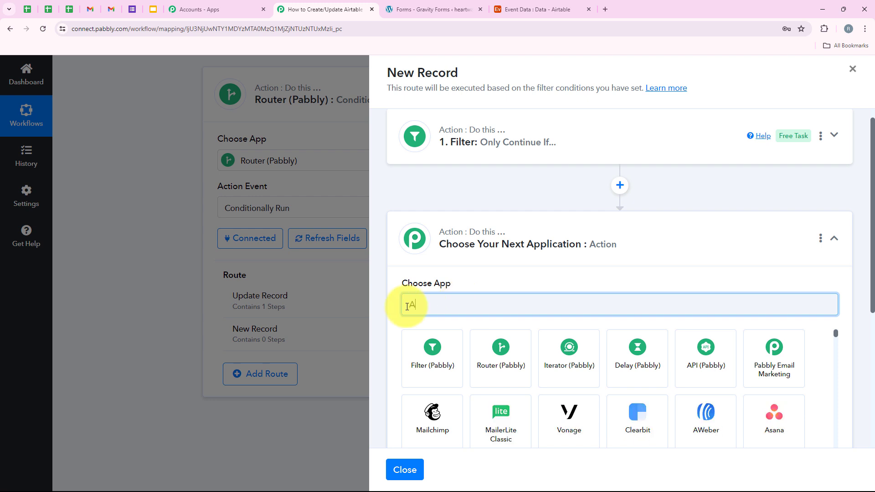
pyautogui.write('irtable')
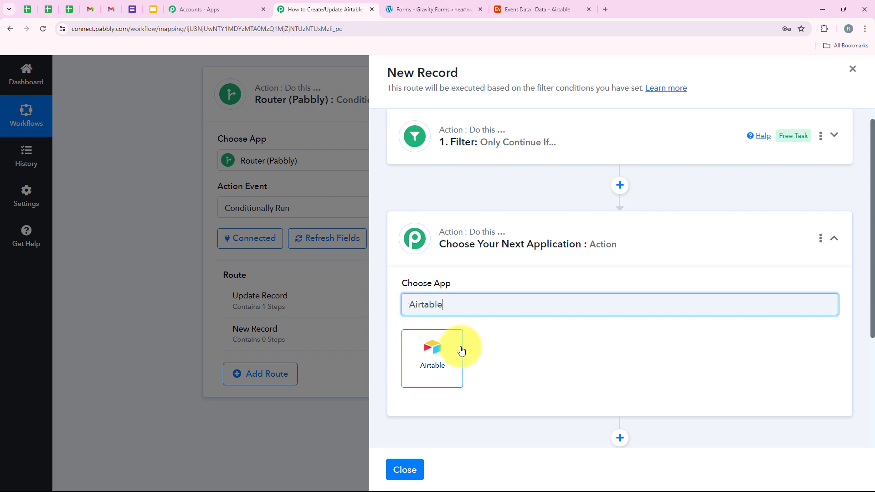
pyautogui.click(440, 343)
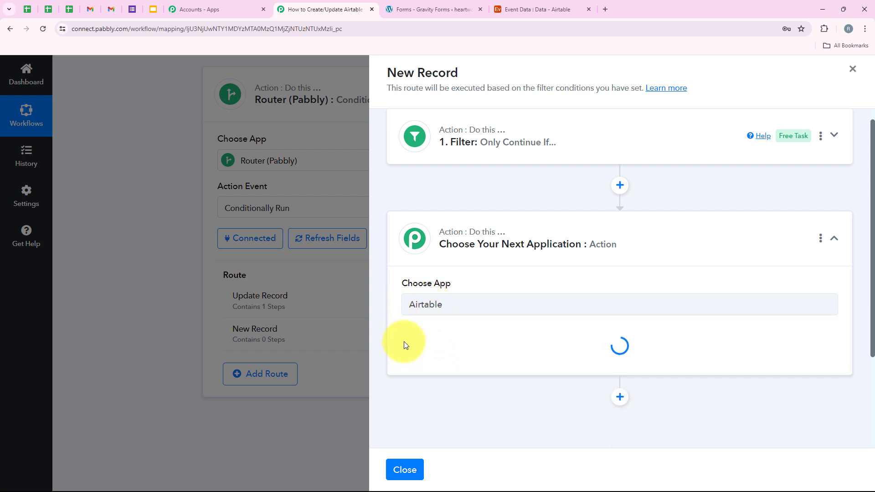
pyautogui.scroll(-1, 408, 341)
pyautogui.moveTo(402, 285); pyautogui.dragTo(518, 284)
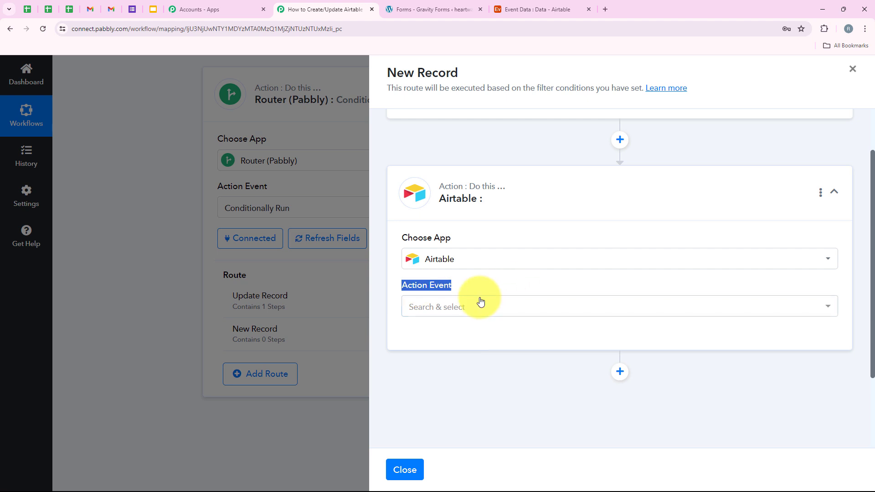
pyautogui.click(481, 304)
pyautogui.click(462, 364)
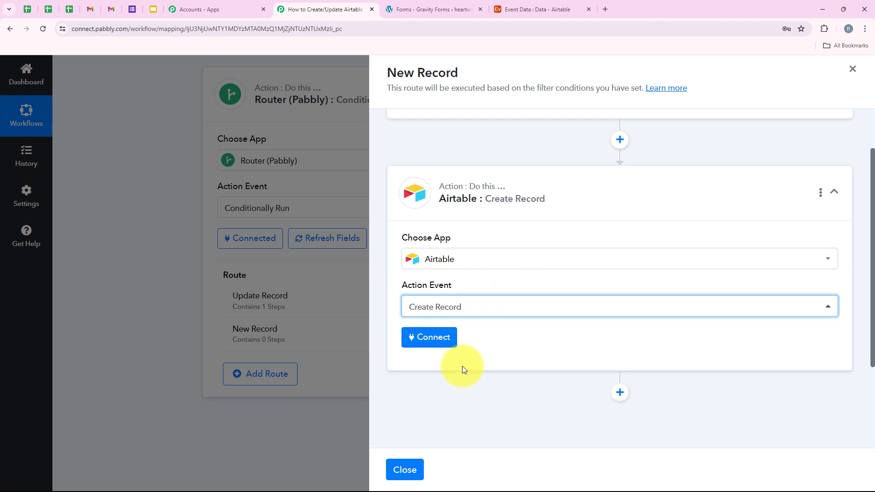
pyautogui.click(450, 350)
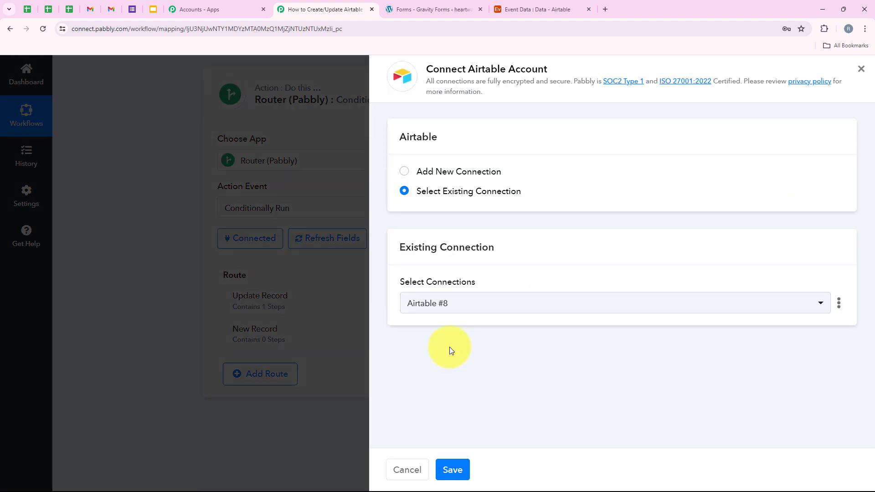
pyautogui.click(435, 190)
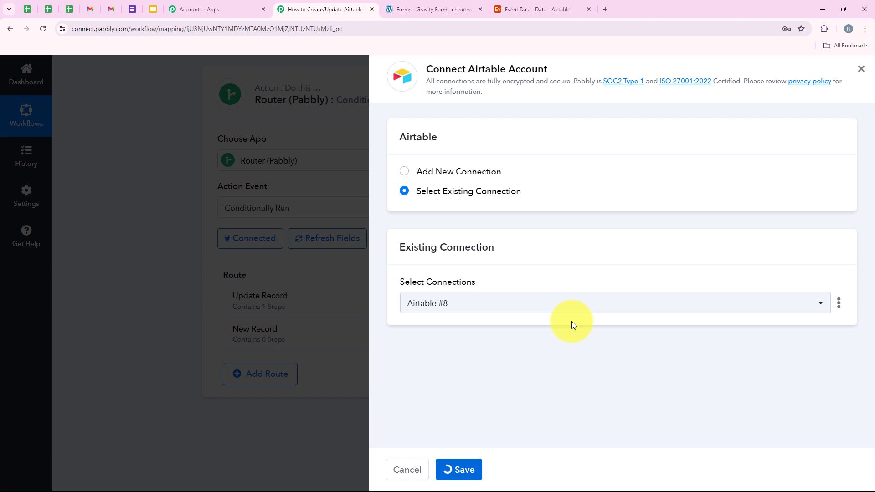
pyautogui.scroll(-3, 474, 249)
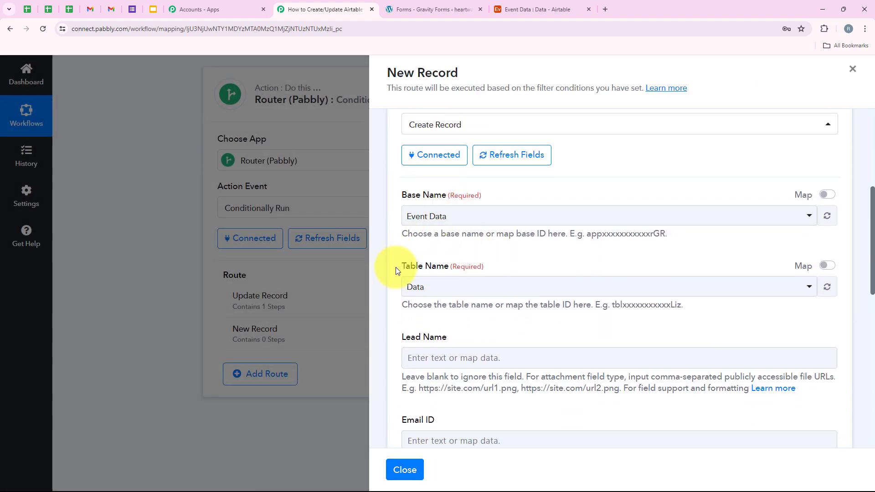
# Step: Keep Data as the target table and browse the form fields for Lead Name
pyautogui.click(463, 288)
pyautogui.click(463, 288)
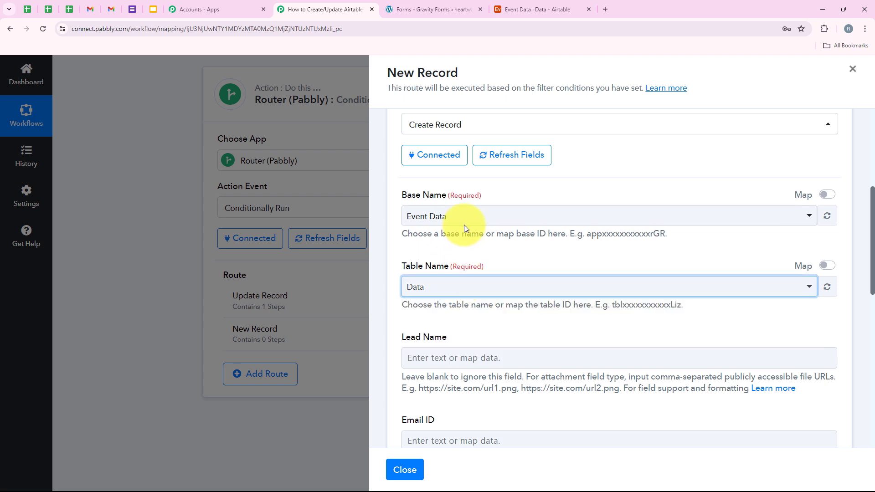
pyautogui.scroll(-3, 460, 261)
pyautogui.moveTo(396, 204); pyautogui.dragTo(465, 206)
pyautogui.click(512, 221)
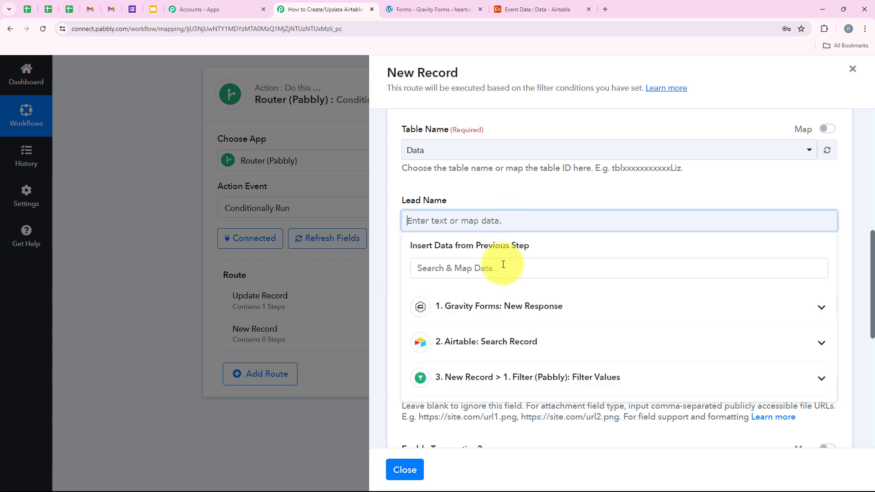
pyautogui.click(493, 304)
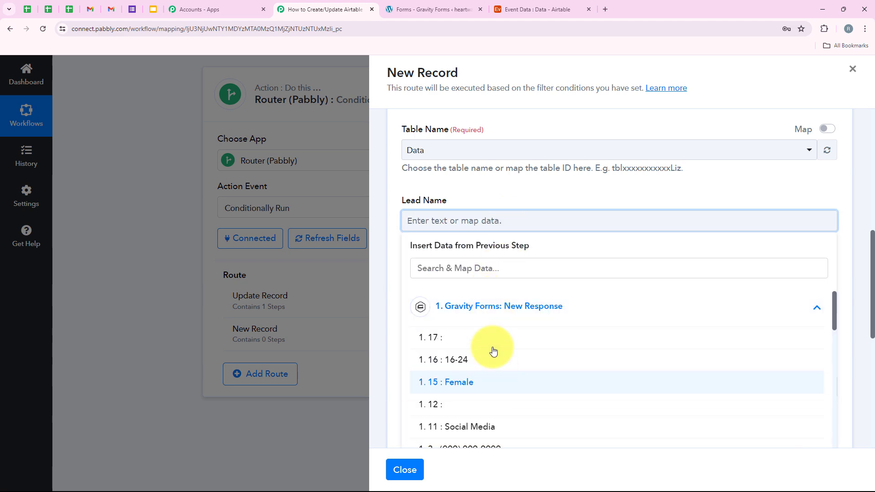
pyautogui.scroll(-3, 483, 357)
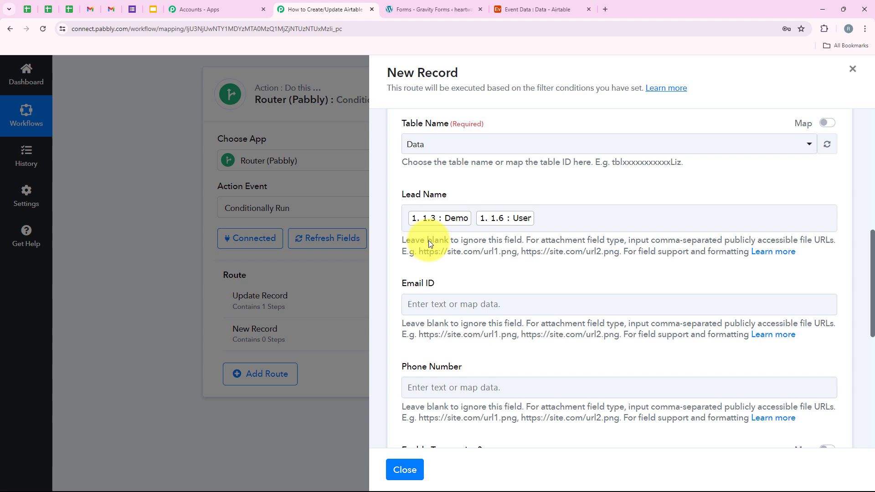
pyautogui.scroll(-2, 428, 244)
# Step: Map the form's email and phone answers into Email ID and Phone Number
pyautogui.click(410, 219)
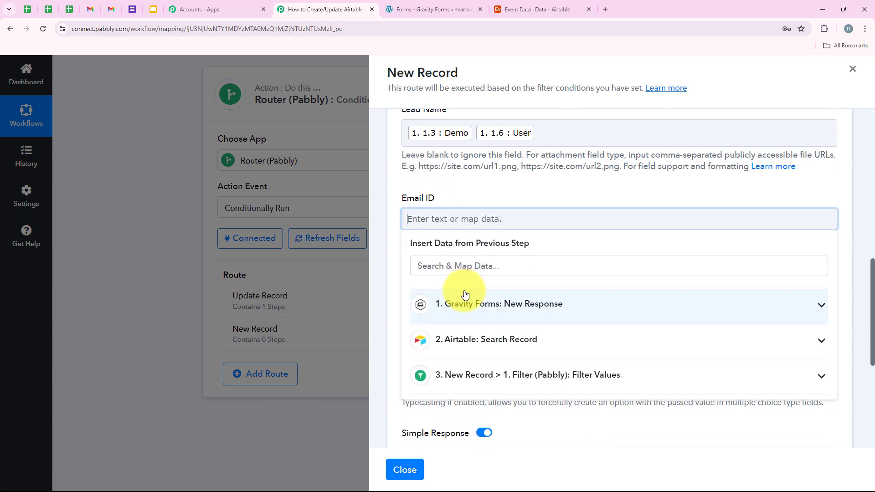
pyautogui.click(476, 310)
pyautogui.scroll(-3, 476, 317)
pyautogui.click(470, 332)
pyautogui.click(476, 195)
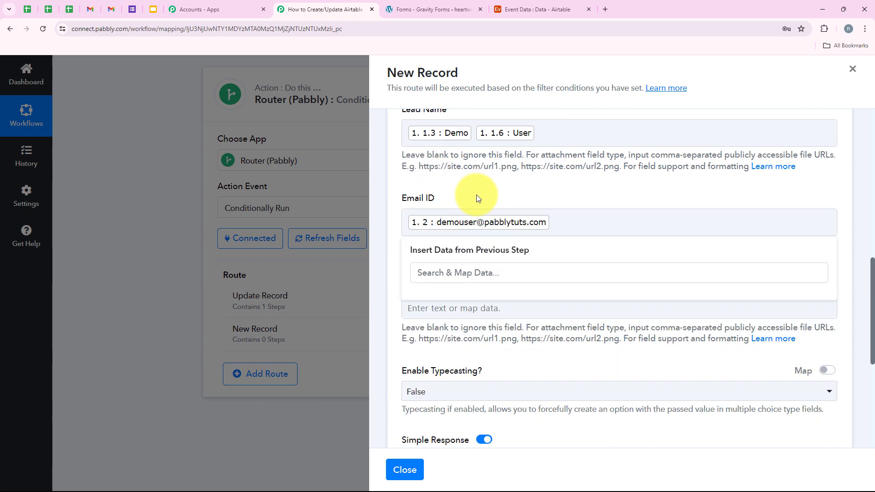
pyautogui.scroll(-1, 476, 228)
pyautogui.click(482, 353)
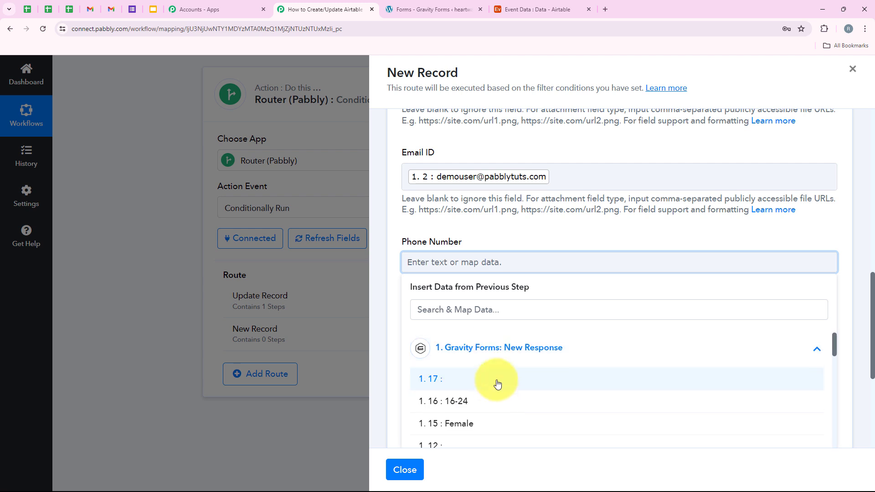
pyautogui.scroll(-2, 496, 387)
pyautogui.click(496, 400)
pyautogui.click(480, 239)
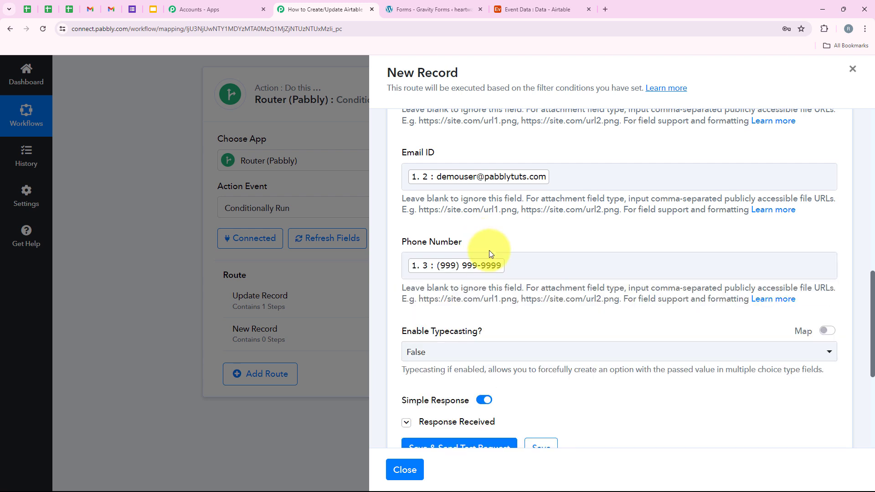
# Step: Leave typecasting False, save and test Create Record successfully, and close the route
pyautogui.scroll(-1, 397, 280)
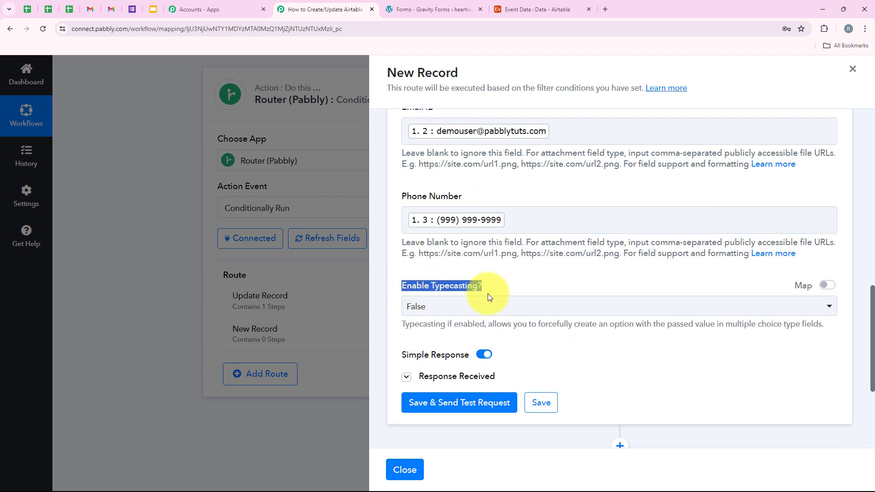
pyautogui.click(500, 279)
pyautogui.click(471, 308)
pyautogui.click(499, 271)
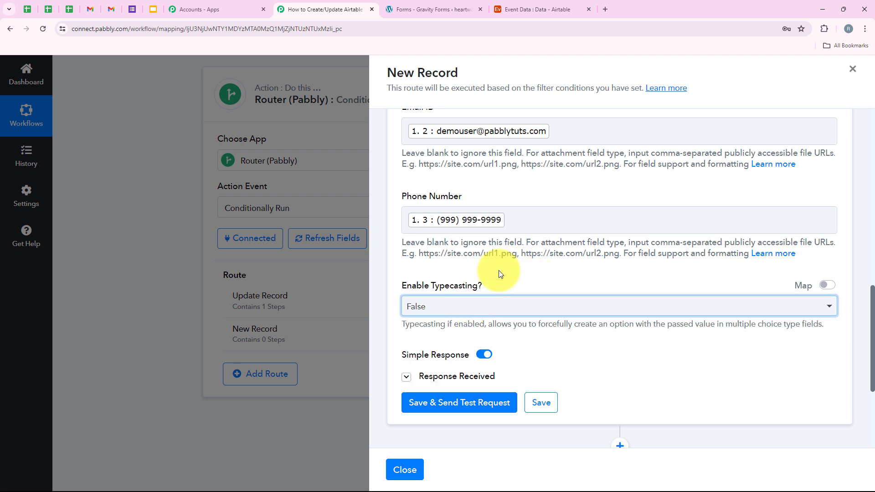
pyautogui.scroll(-2, 501, 269)
pyautogui.click(489, 320)
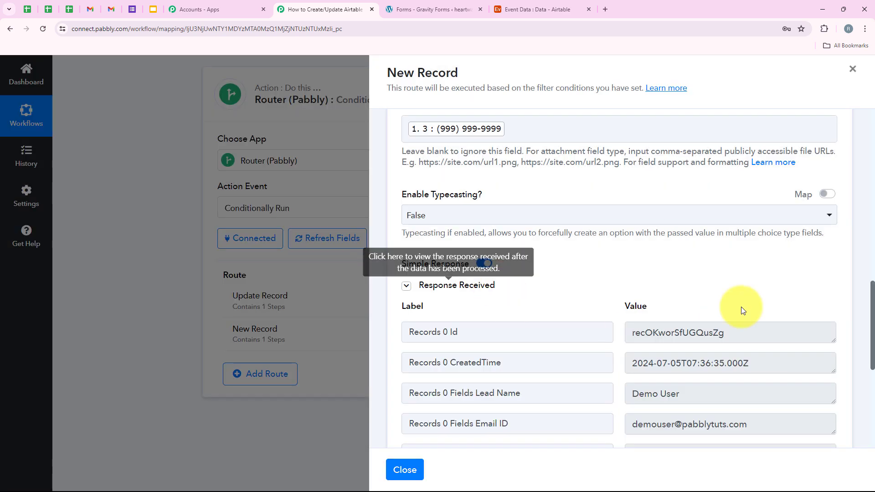
pyautogui.click(854, 73)
# Step: Collapse the Router step so only the three step headers remain visible
pyautogui.scroll(8, 131, 207)
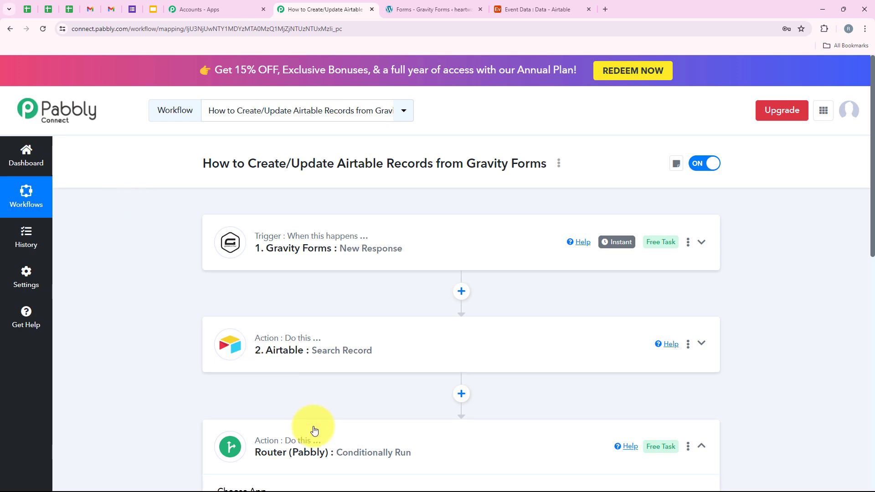
pyautogui.click(313, 428)
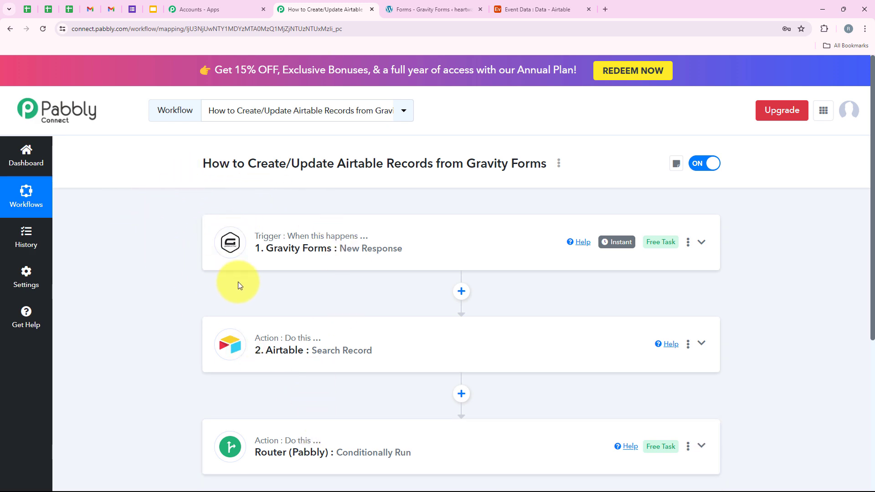
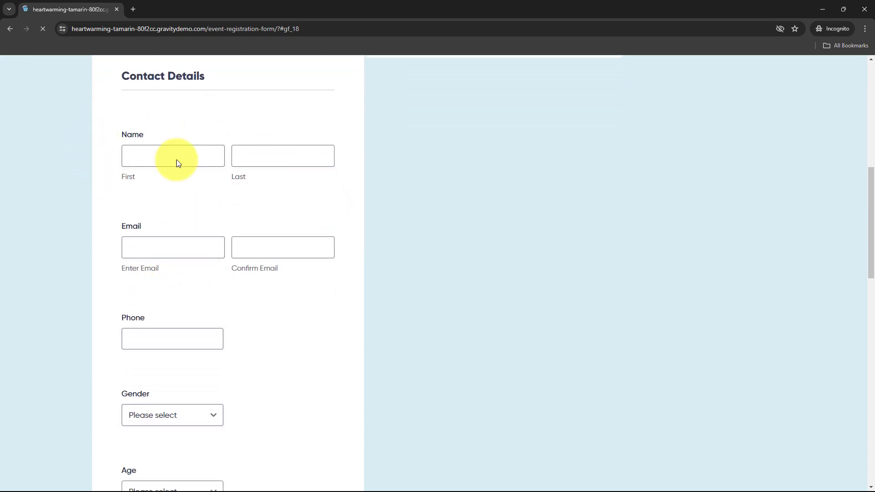
# Step: Autofill the contact fields from the saved Test entry and enter the phone number
pyautogui.click(179, 151)
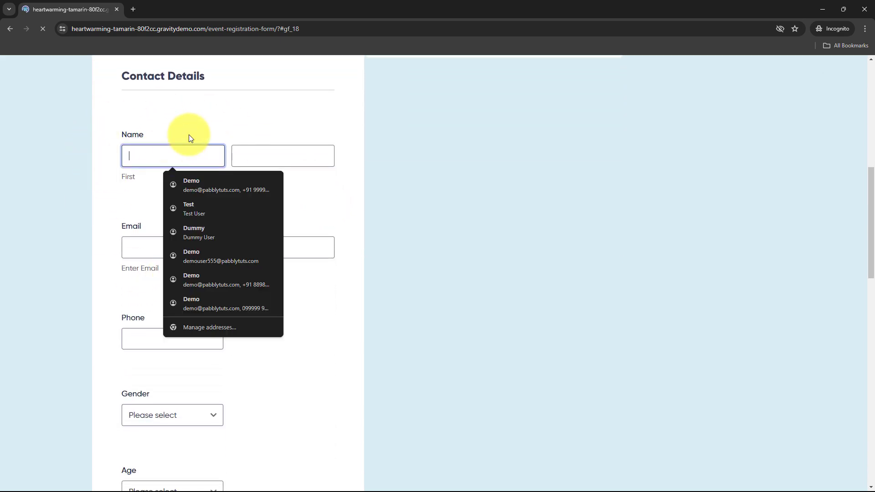
pyautogui.click(201, 206)
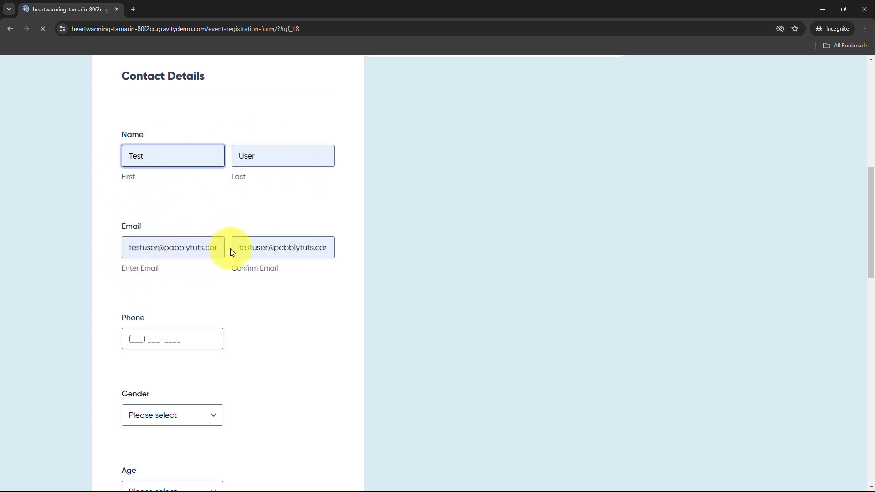
pyautogui.click(281, 241)
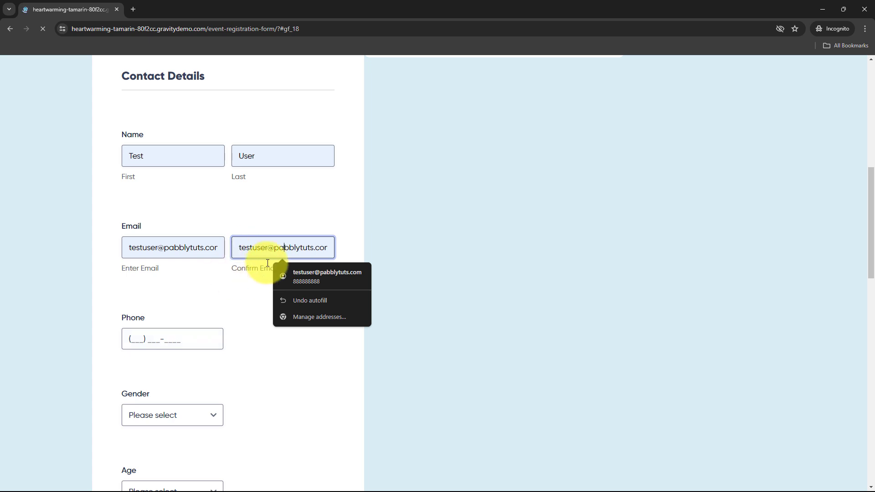
pyautogui.click(226, 287)
pyautogui.scroll(-1, 191, 289)
pyautogui.click(142, 292)
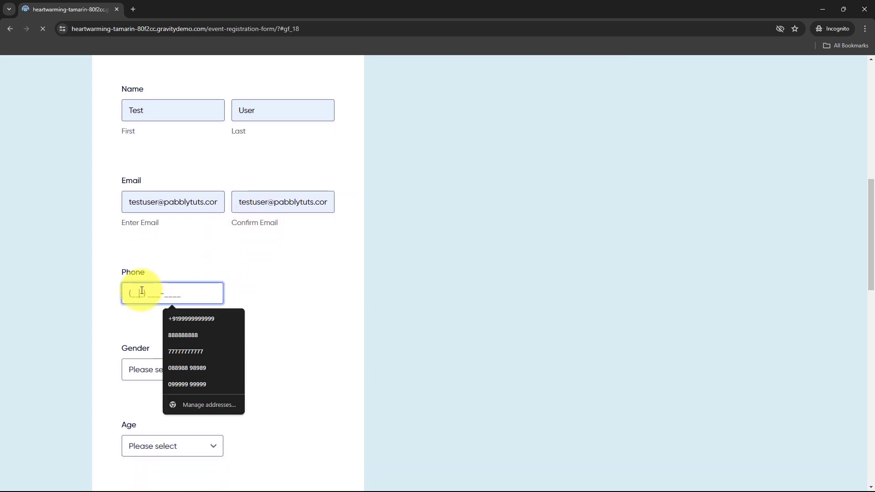
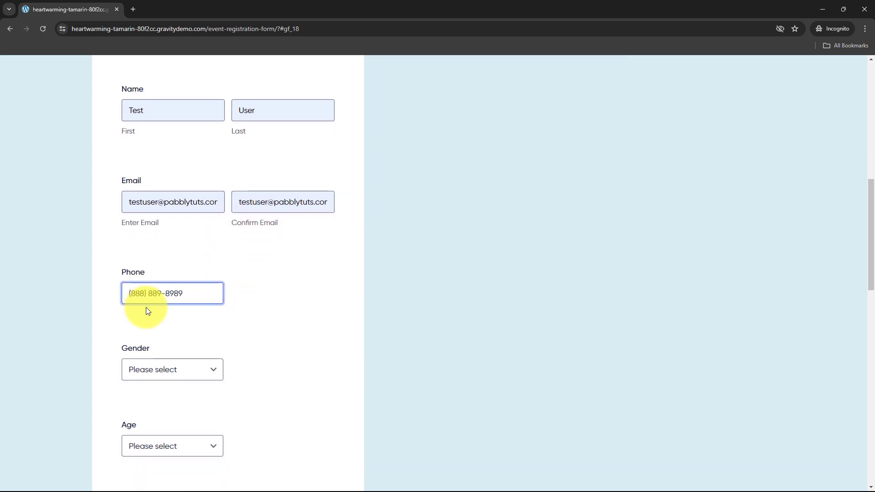
pyautogui.click(151, 319)
pyautogui.scroll(-1, 150, 322)
pyautogui.scroll(1, 151, 329)
# Step: Choose Male for gender, 35-44 for age, and Google as how they heard
pyautogui.click(161, 358)
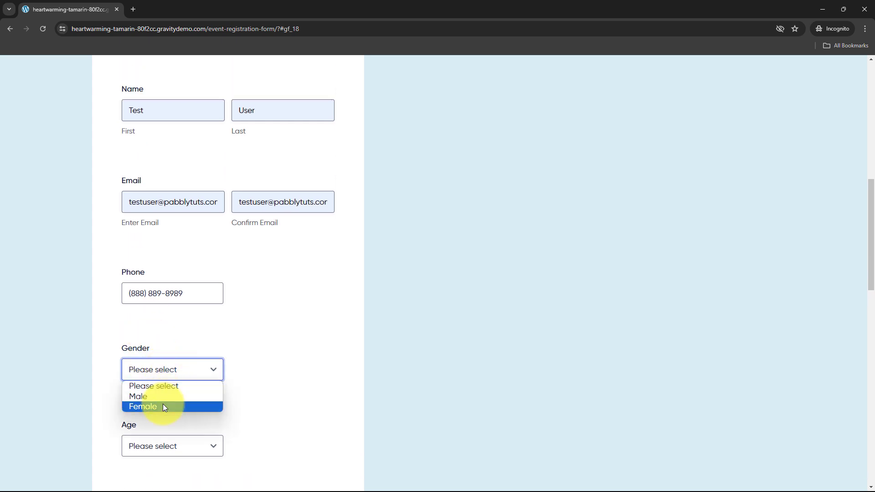
pyautogui.click(164, 395)
pyautogui.scroll(1, 264, 345)
pyautogui.scroll(-4, 264, 345)
pyautogui.scroll(-3, 265, 346)
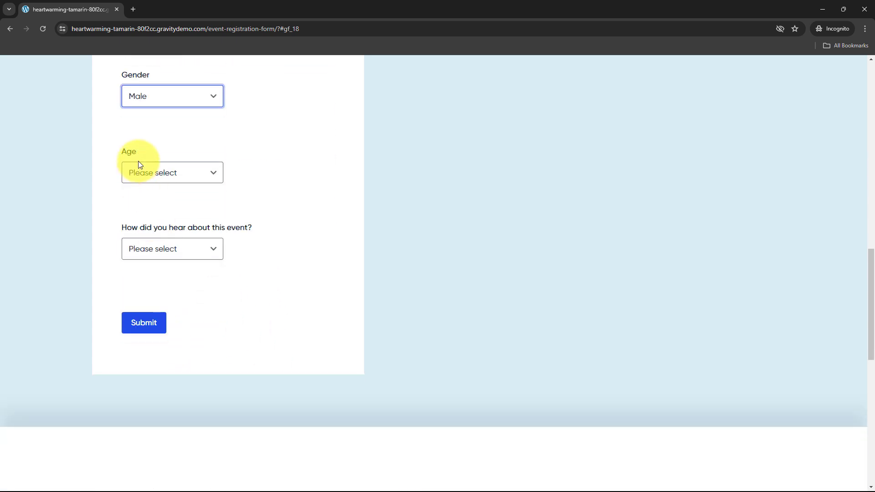
pyautogui.click(142, 174)
pyautogui.click(150, 220)
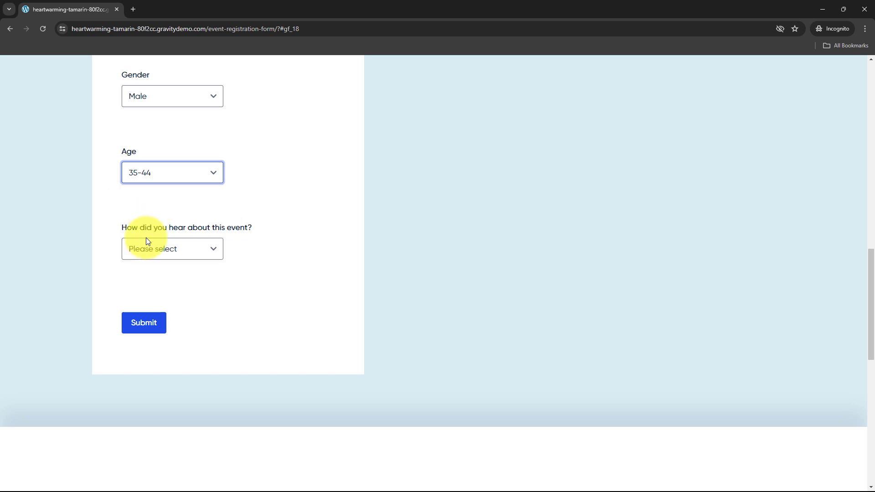
pyautogui.click(176, 256)
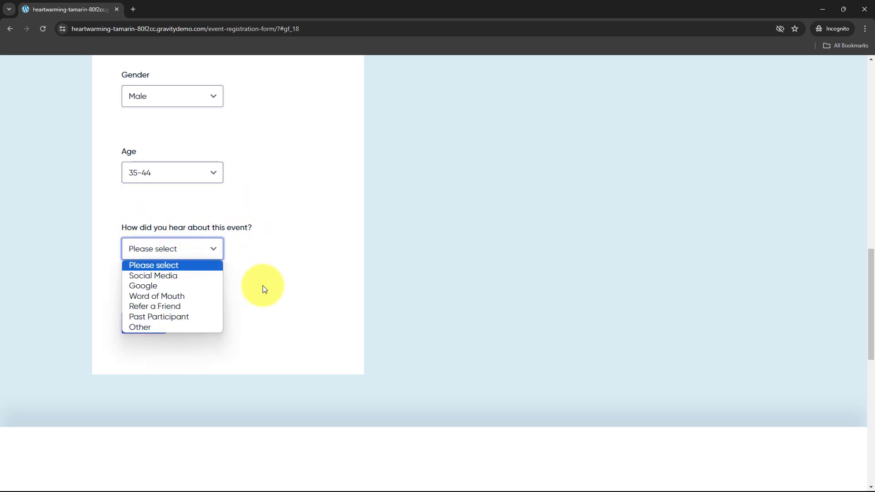
pyautogui.click(136, 321)
pyautogui.click(182, 249)
pyautogui.click(186, 285)
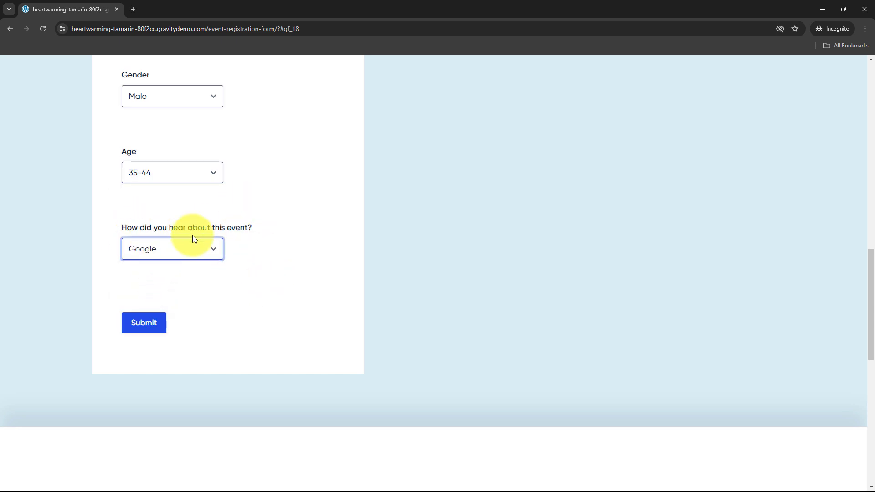
# Step: Submit the registration form and scroll back to the top of the page
pyautogui.click(143, 324)
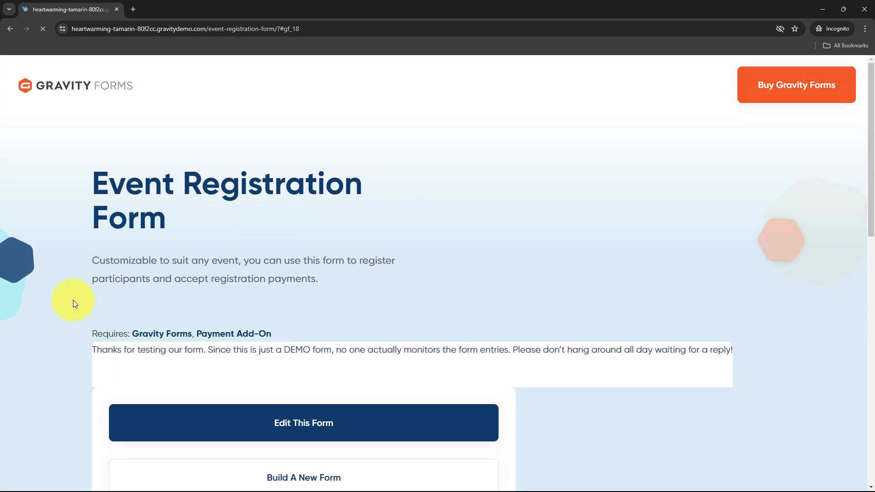
pyautogui.scroll(3, 297, 233)
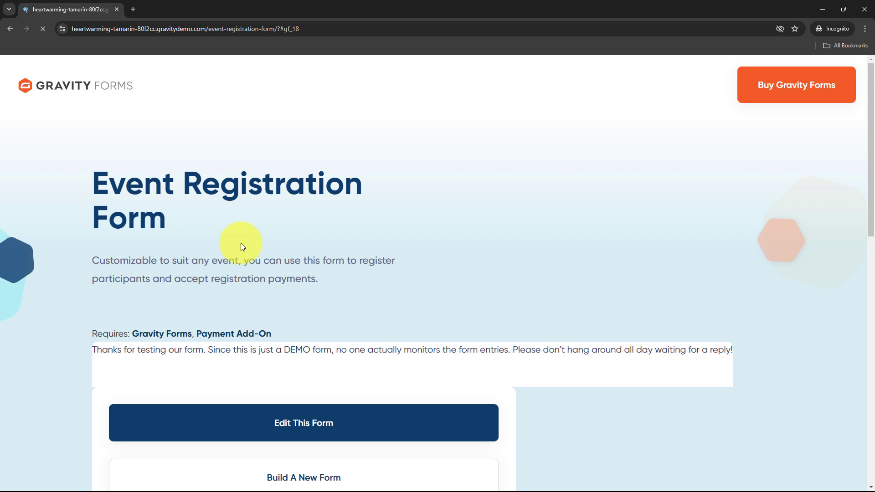
# Step: Check the new Test User row in Airtable's Event Data table, then return to the form window
pyautogui.click(819, 6)
pyautogui.click(515, 9)
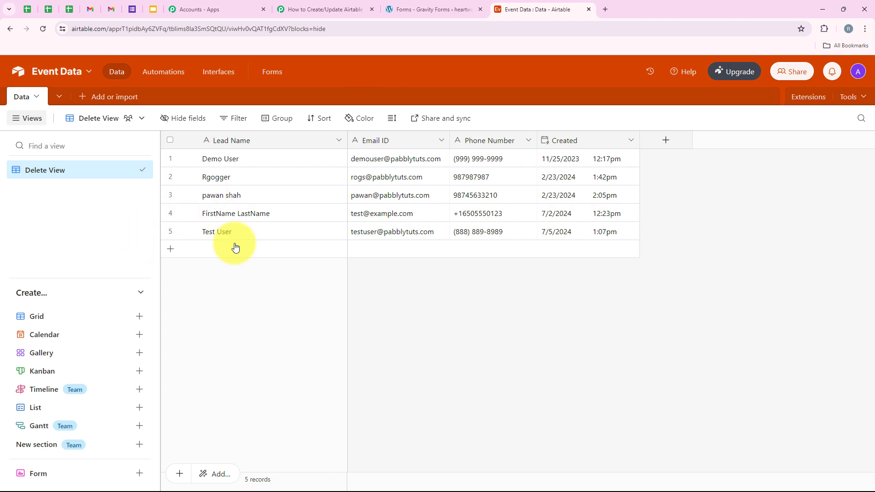
pyautogui.click(170, 231)
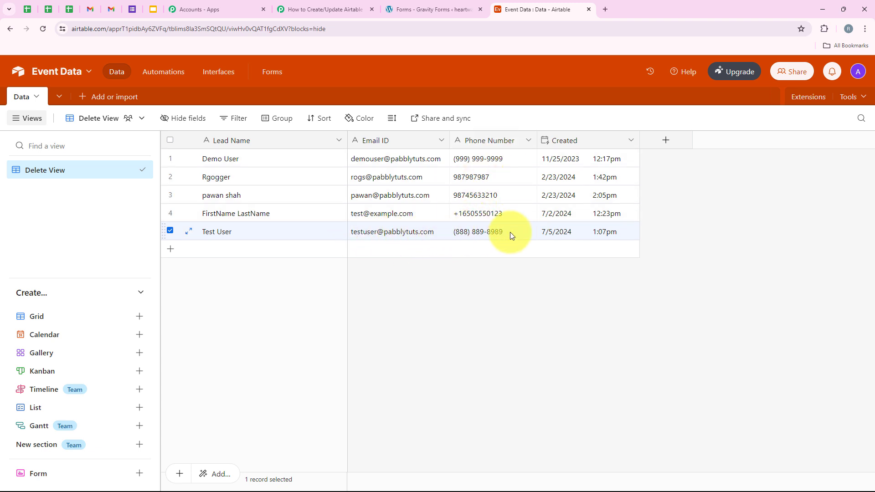
pyautogui.click(504, 288)
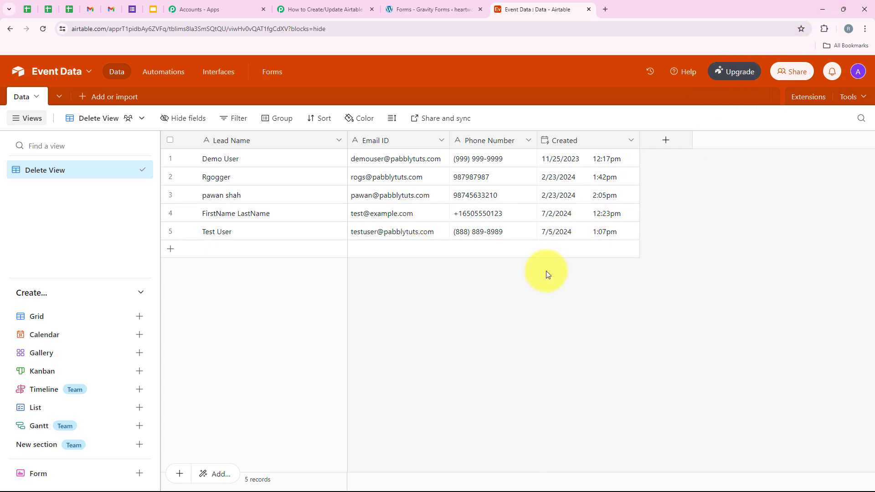
pyautogui.hotkey('alt', 'Tab')
pyautogui.scroll(-3, 518, 319)
# Step: Autofill the contact fields from the saved Test entry and replace the autofilled email
pyautogui.scroll(4, 348, 231)
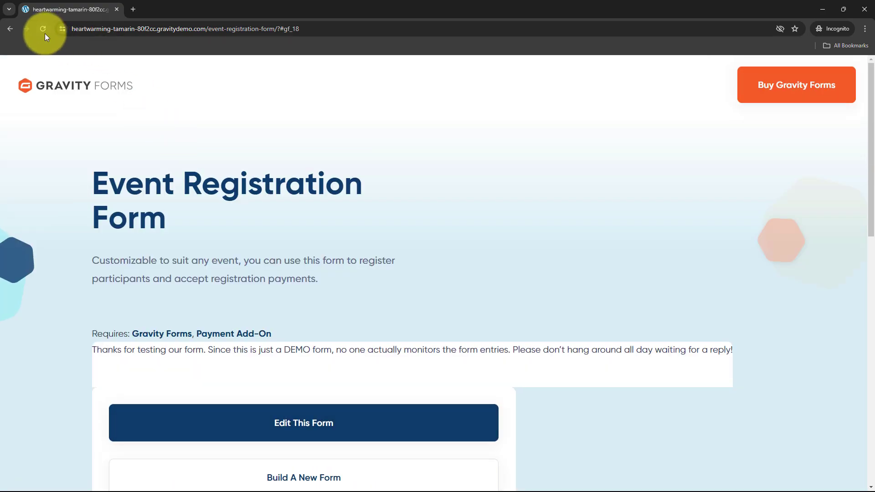
pyautogui.scroll(-8, 218, 160)
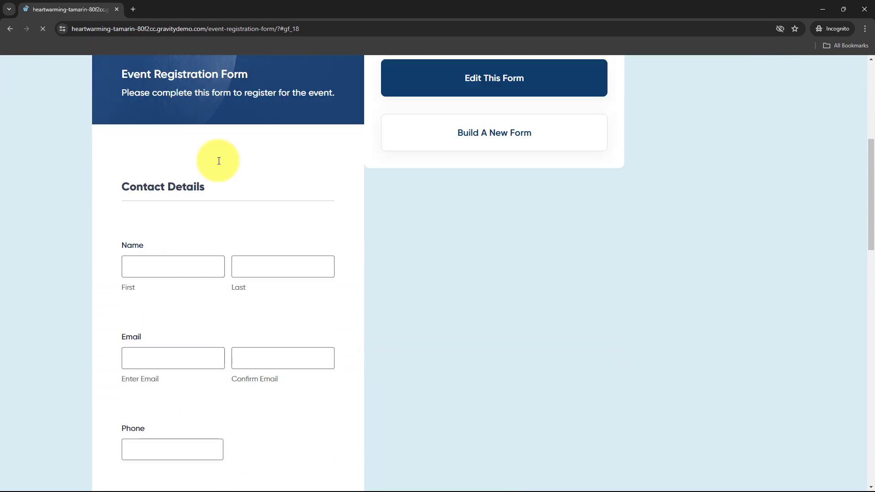
pyautogui.click(201, 201)
pyautogui.click(174, 272)
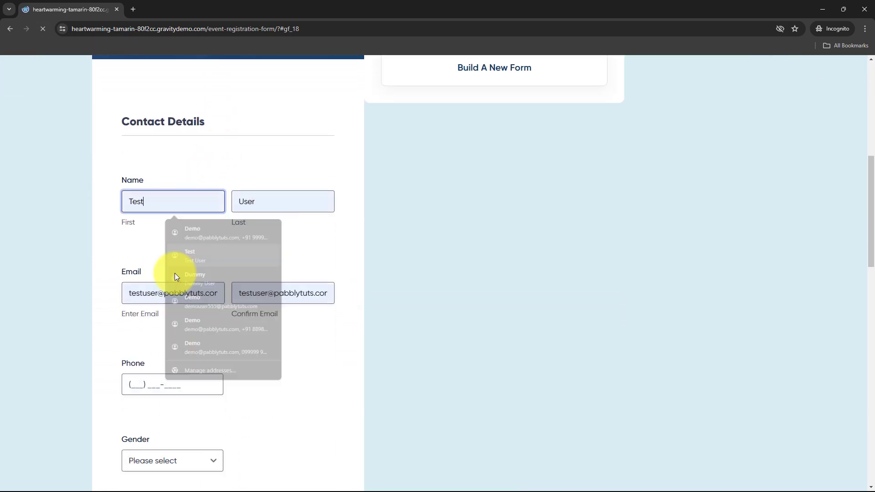
pyautogui.moveTo(114, 293); pyautogui.dragTo(219, 286)
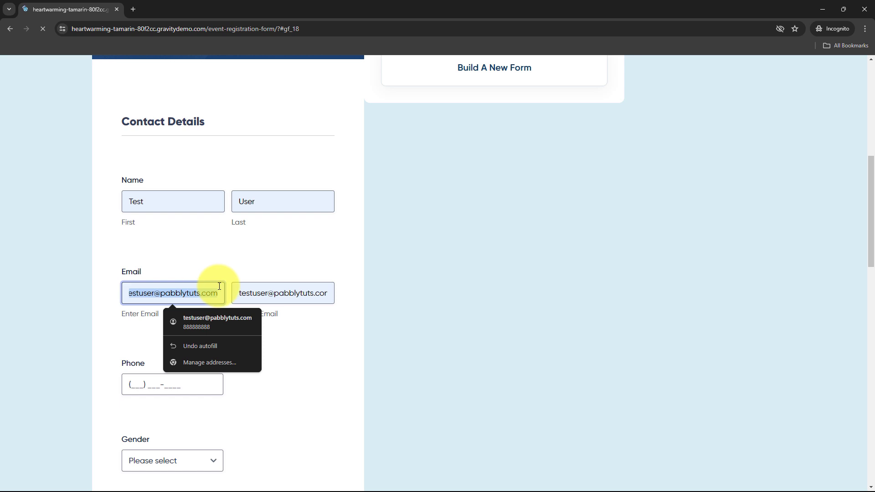
pyautogui.write('test')
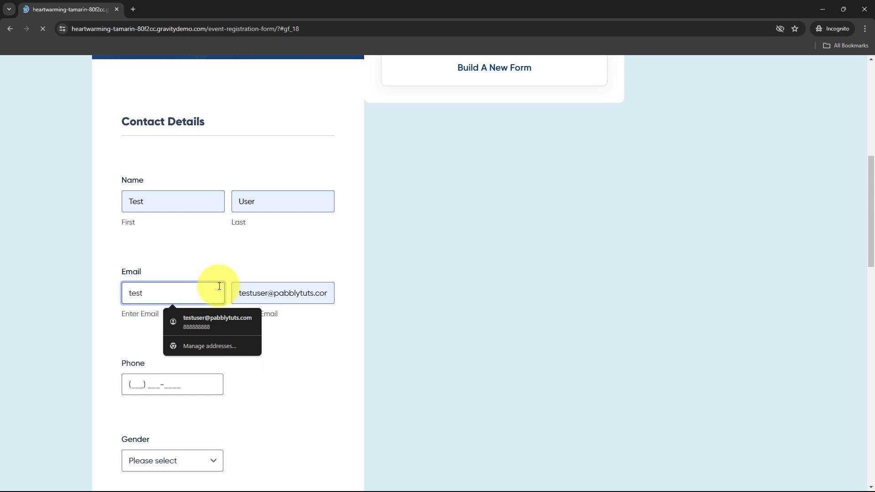
pyautogui.write('@example.com')
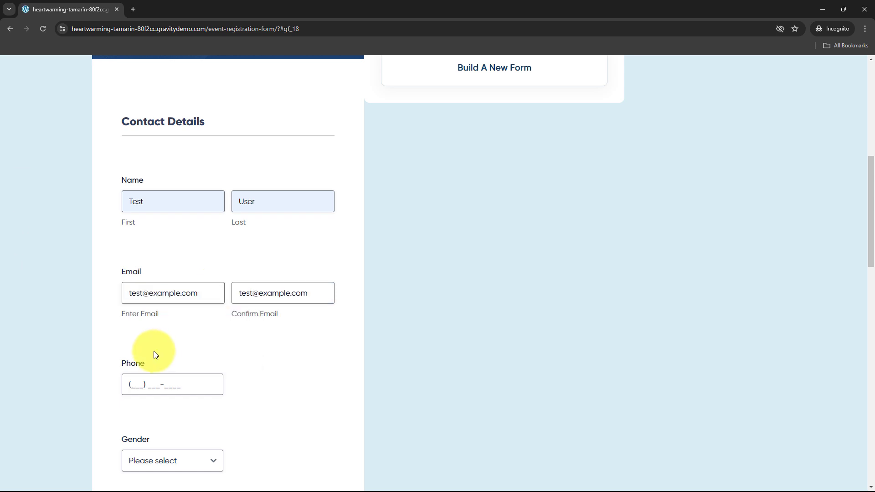
pyautogui.scroll(-2, 158, 351)
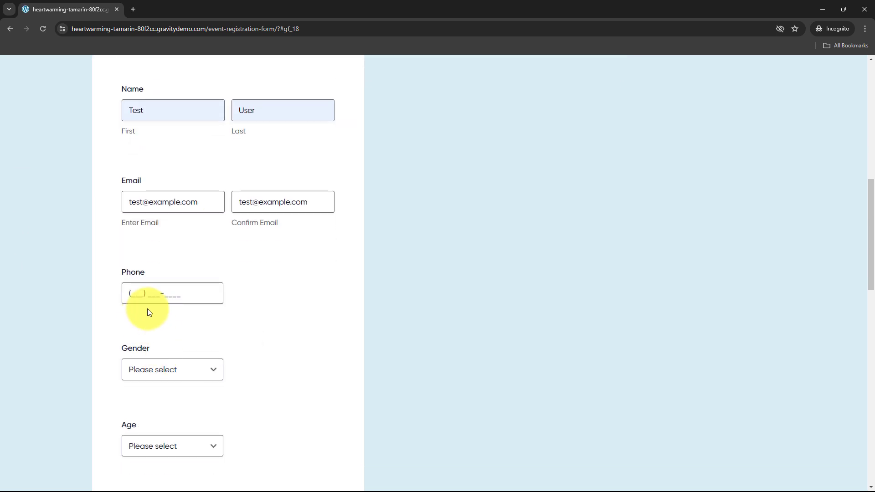
pyautogui.click(130, 295)
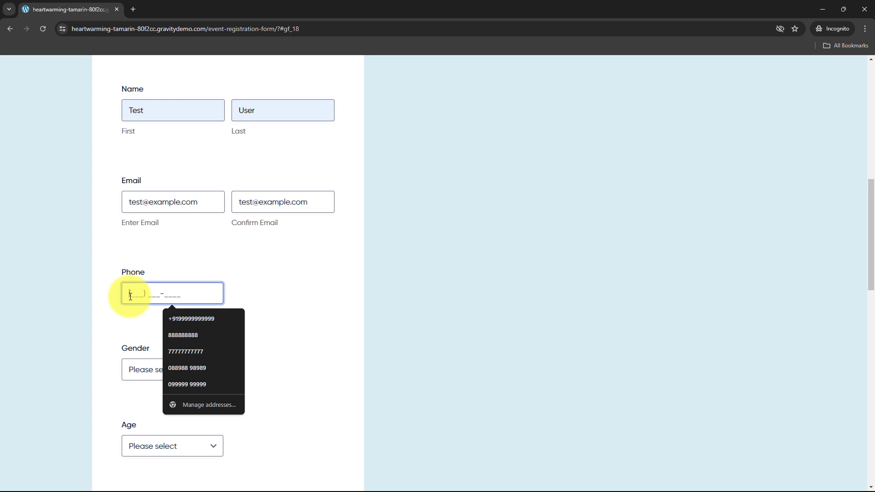
# Step: Choose Female for gender, 25-34 for age, and Word of Mouth as how they heard
pyautogui.click(139, 371)
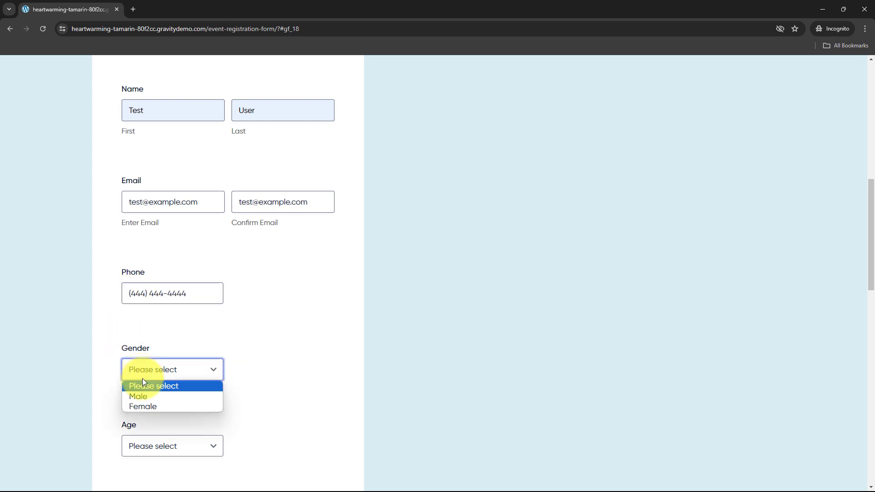
pyautogui.click(144, 403)
pyautogui.scroll(-3, 191, 363)
pyautogui.click(173, 310)
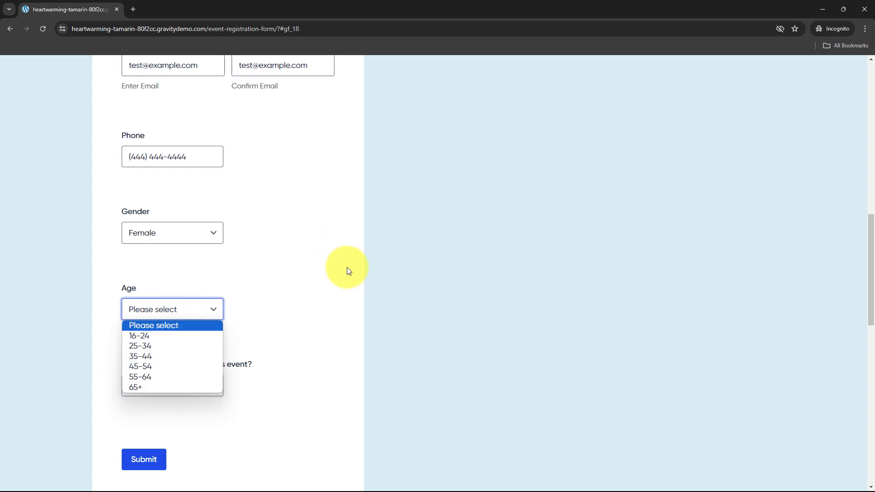
pyautogui.click(146, 348)
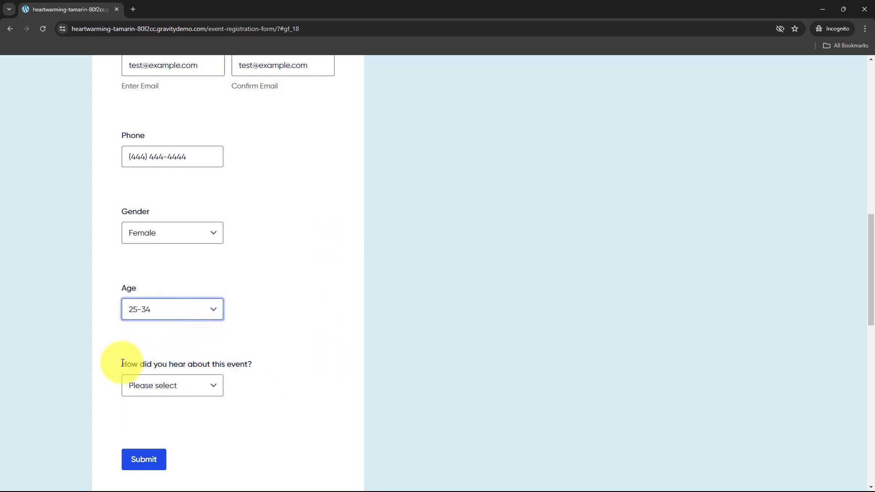
pyautogui.click(201, 383)
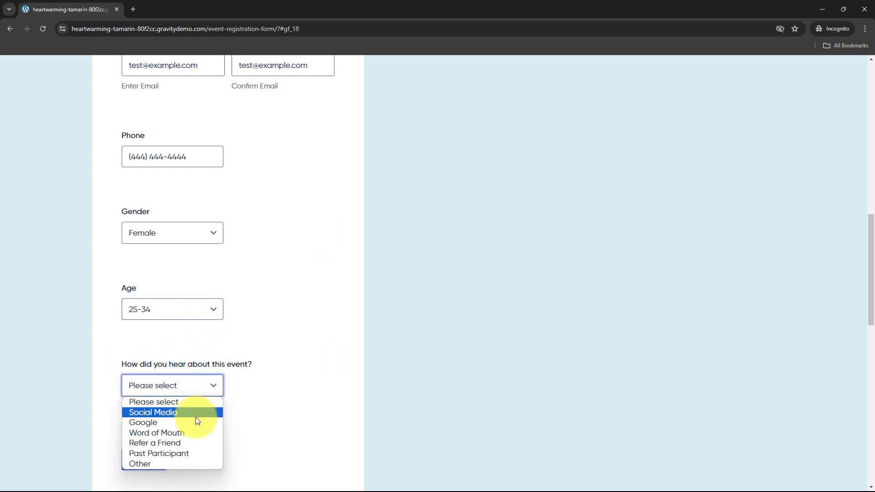
pyautogui.click(196, 430)
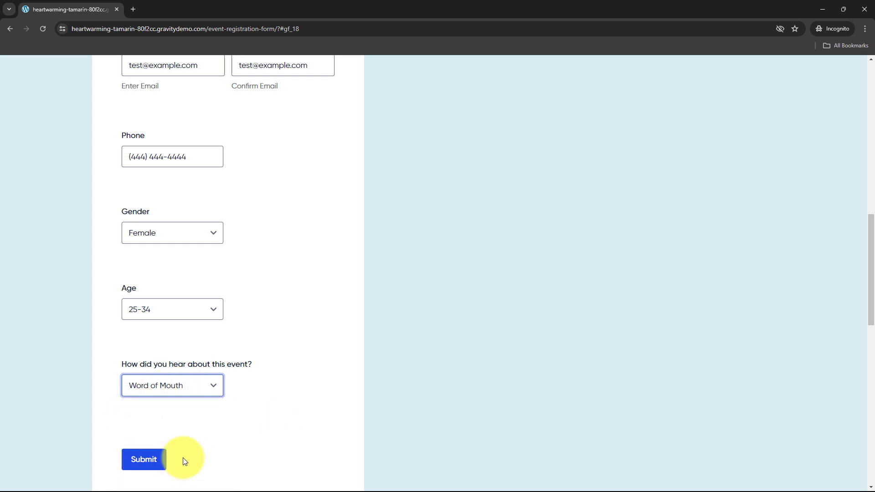
pyautogui.scroll(4, 230, 381)
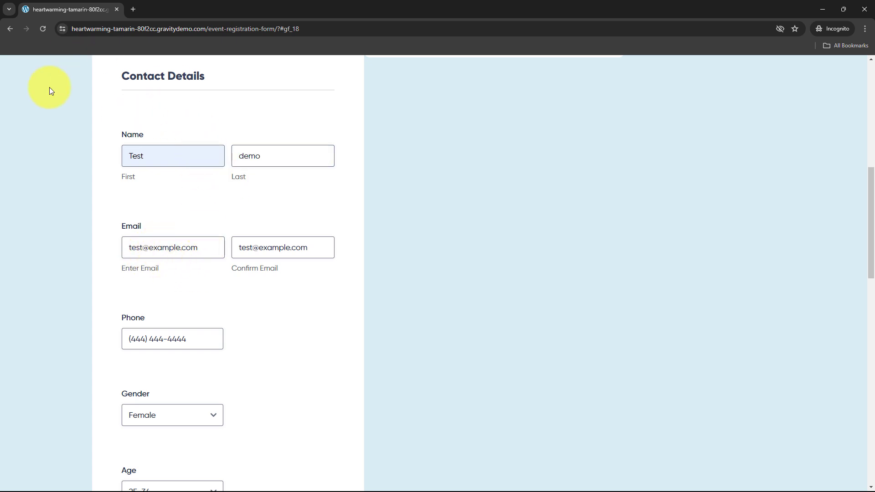
pyautogui.scroll(-2, 255, 191)
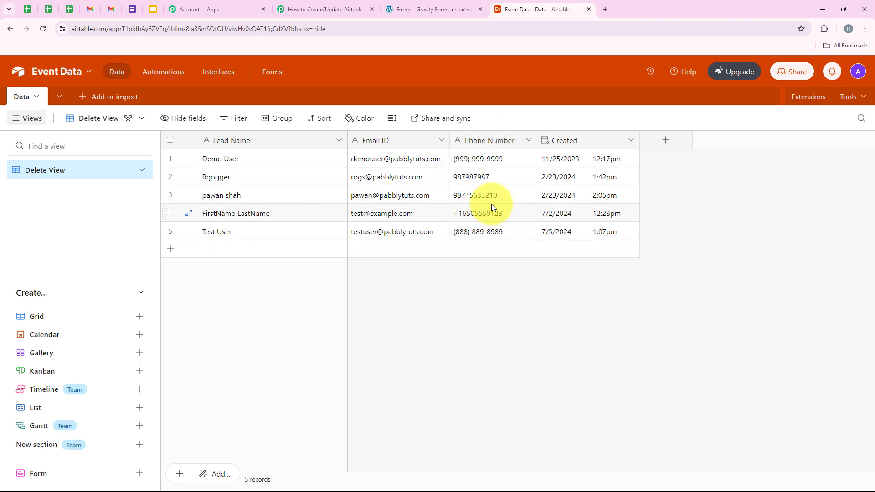
# Step: Submit the completed registration and bring Airtable's Event Data grid back into view
pyautogui.click(288, 9)
pyautogui.click(543, 9)
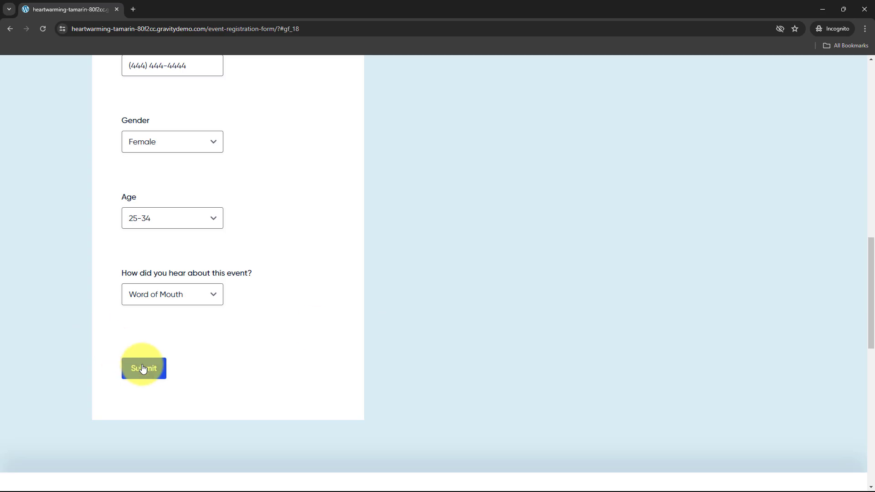
pyautogui.click(147, 370)
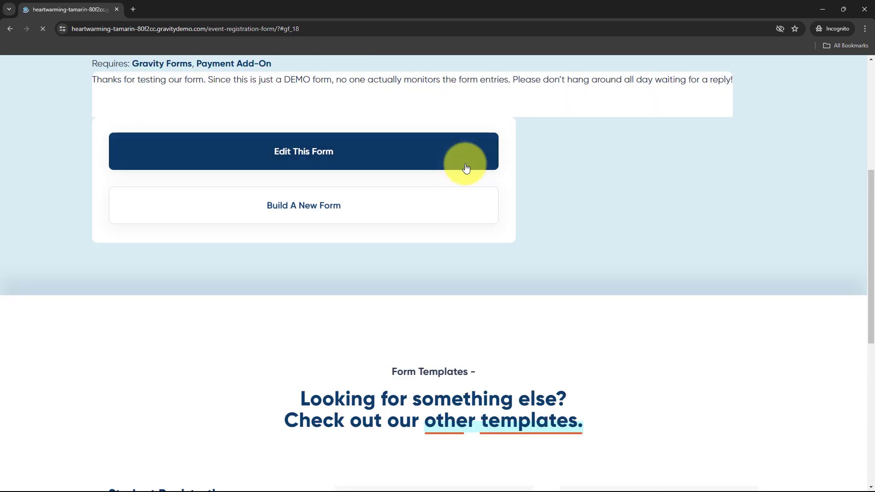
pyautogui.scroll(3, 465, 167)
pyautogui.moveTo(57, 205); pyautogui.dragTo(324, 199)
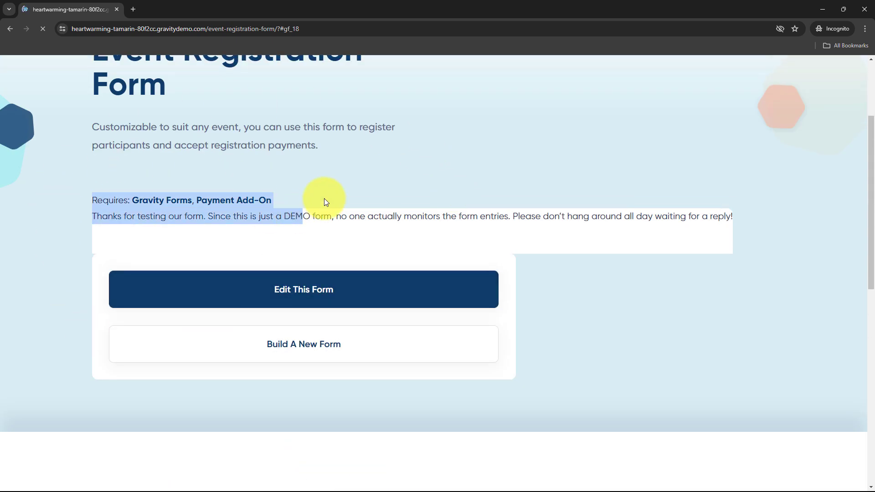
pyautogui.click(322, 199)
pyautogui.scroll(2, 191, 207)
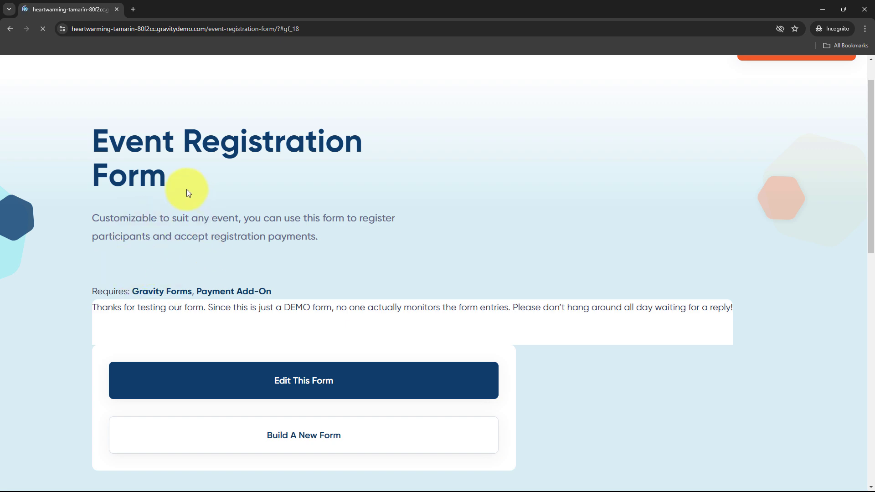
pyautogui.click(823, 9)
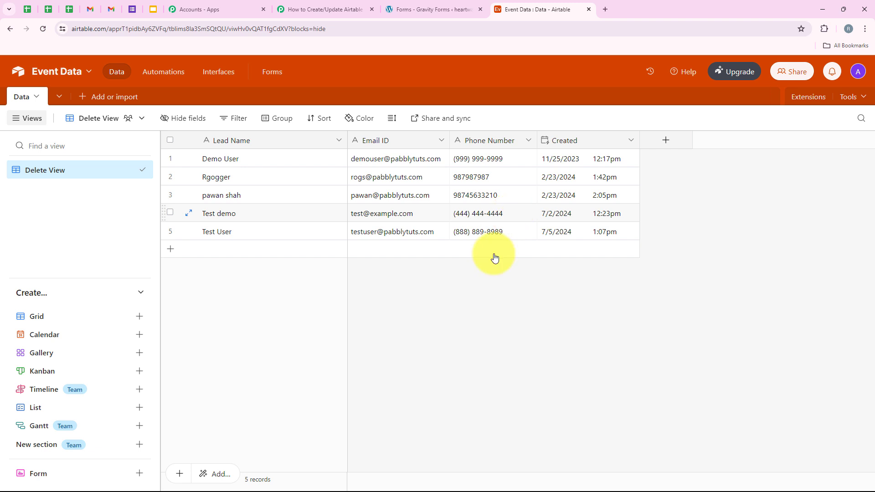
# Step: Return to the Pabbly workflow and expand the Router step to list its two routes
pyautogui.click(328, 16)
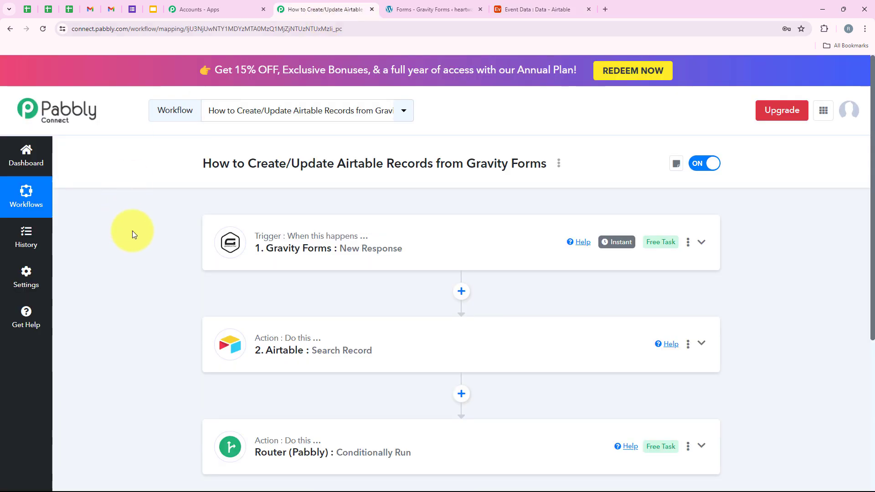
pyautogui.scroll(-2, 139, 300)
pyautogui.scroll(2, 140, 301)
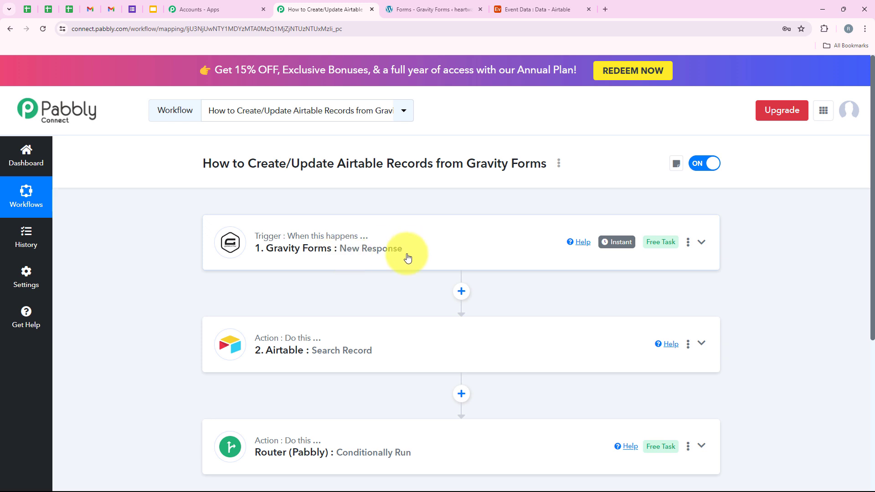
pyautogui.scroll(-2, 231, 372)
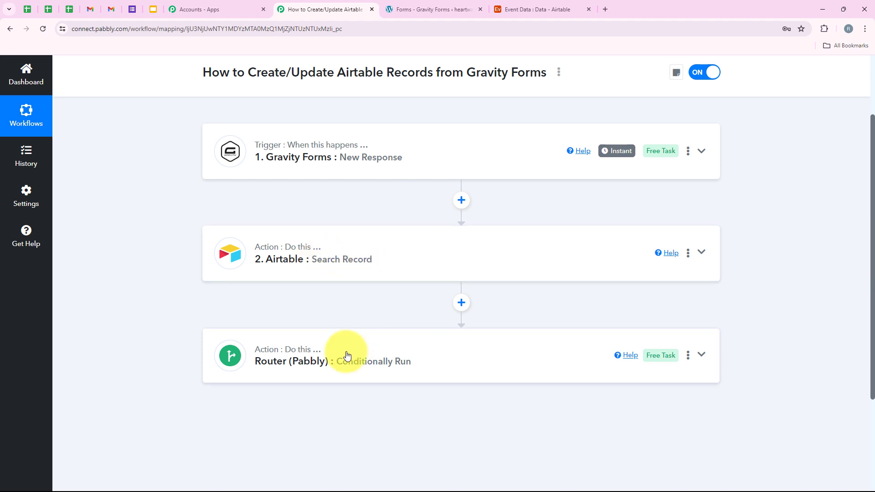
pyautogui.click(242, 351)
pyautogui.scroll(-5, 215, 324)
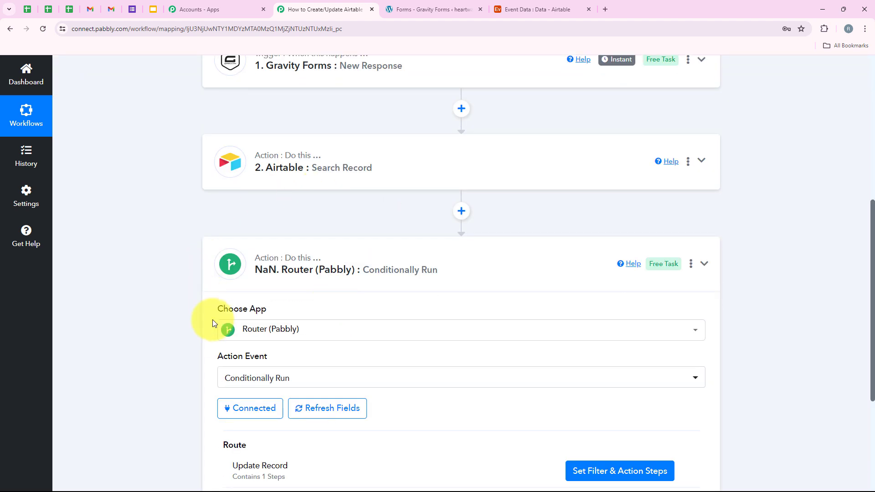
pyautogui.scroll(-1, 218, 325)
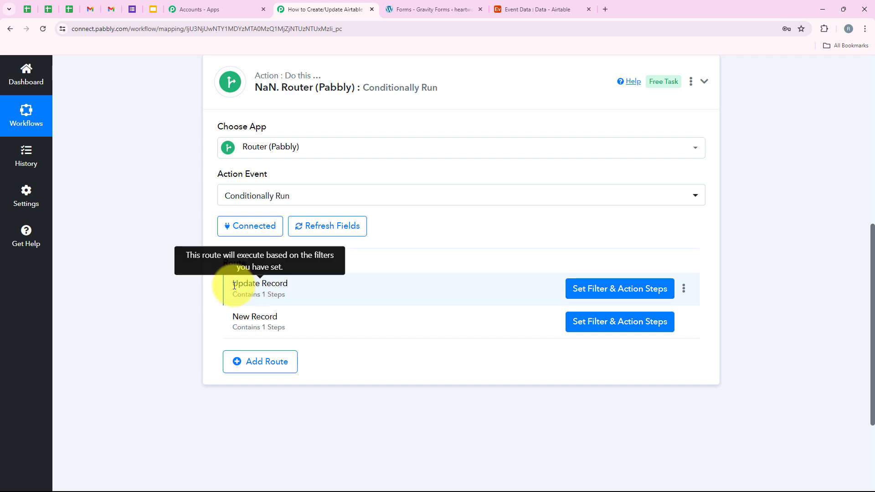
pyautogui.click(633, 292)
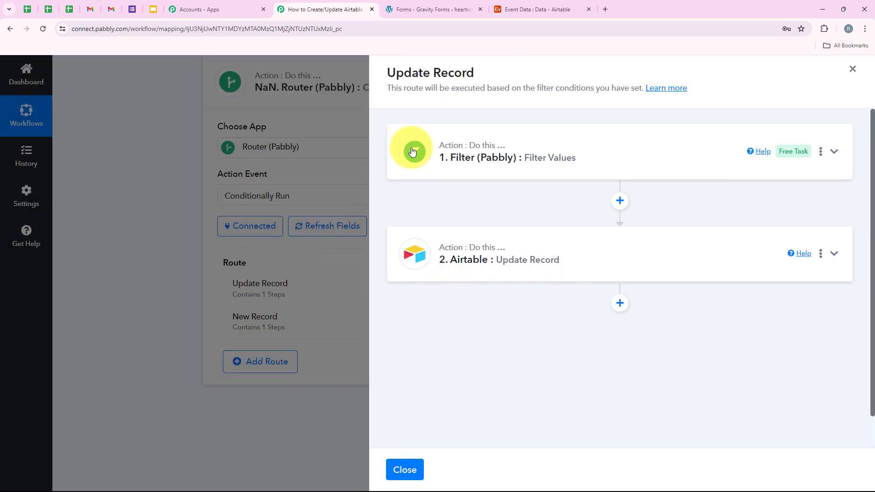
pyautogui.click(486, 158)
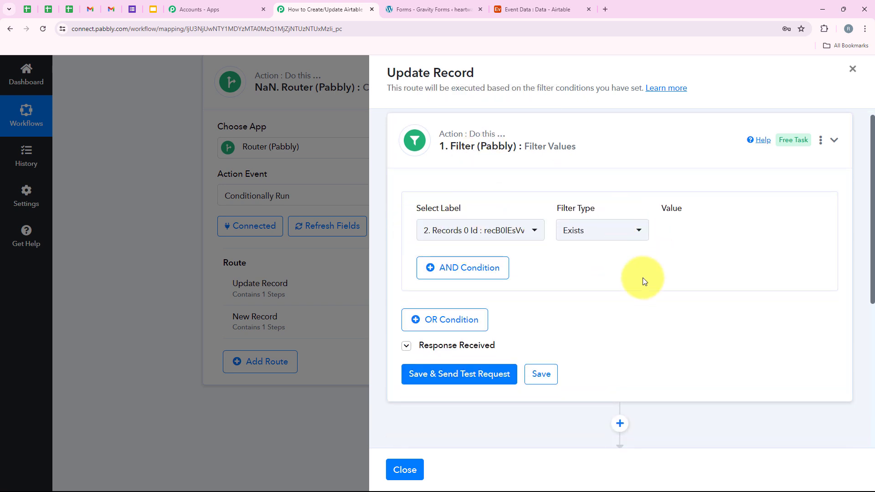
pyautogui.click(542, 159)
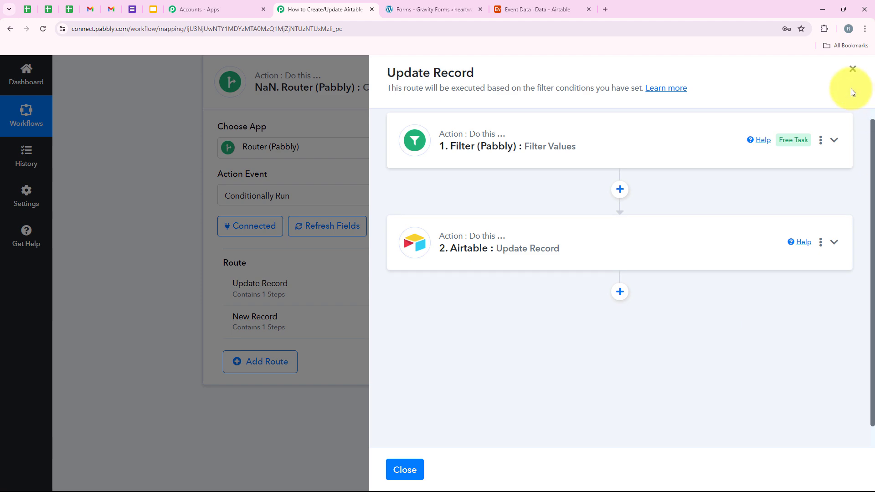
pyautogui.click(854, 72)
pyautogui.click(623, 320)
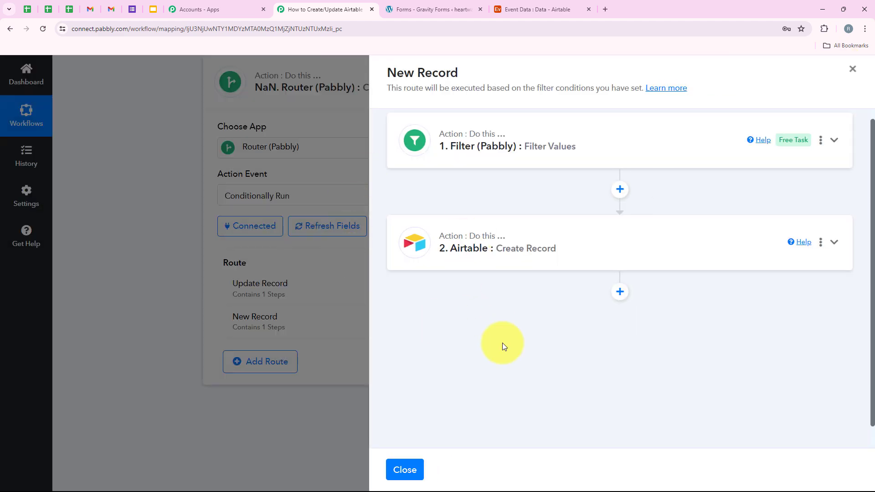
pyautogui.click(853, 69)
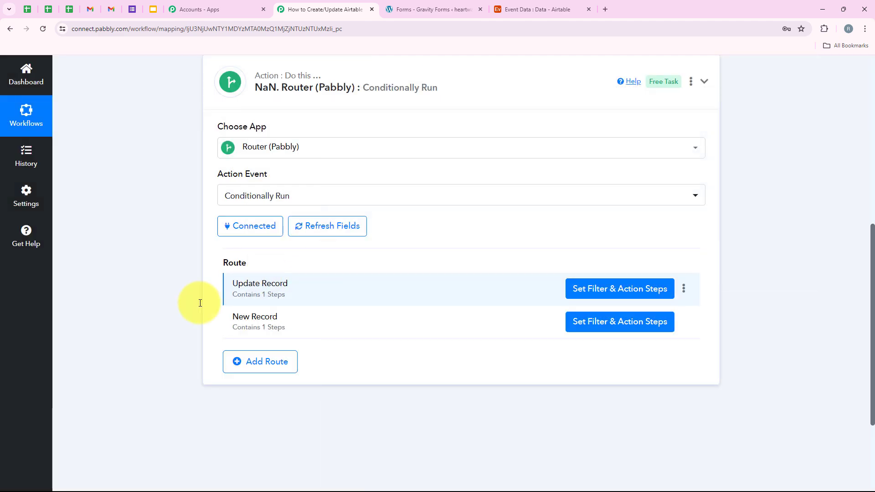
pyautogui.scroll(8, 157, 302)
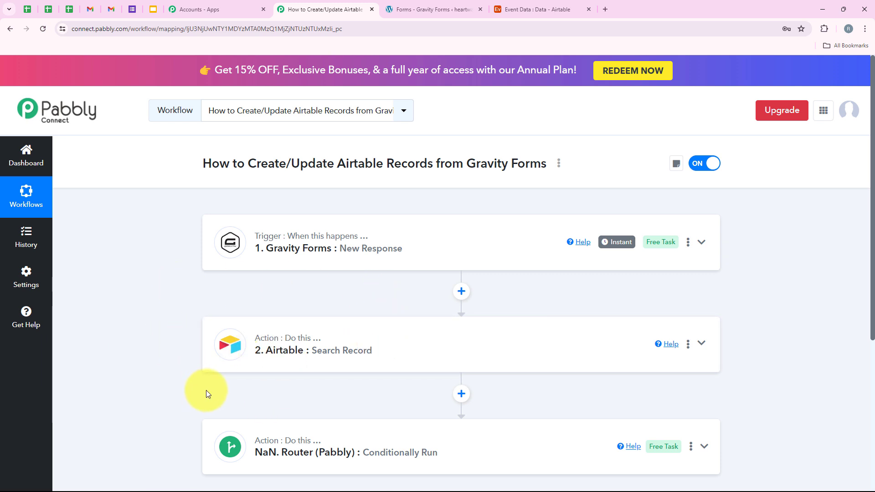
# Step: Tick rows 4 and 5 in Airtable's Event Data table, then go back to the Pabbly workflow
pyautogui.click(506, 9)
pyautogui.click(351, 9)
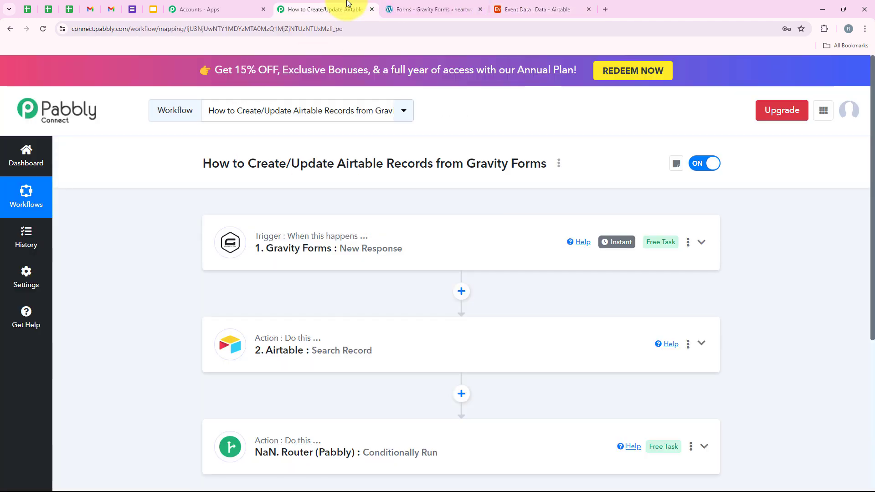
pyautogui.click(560, 8)
pyautogui.click(170, 231)
pyautogui.click(170, 213)
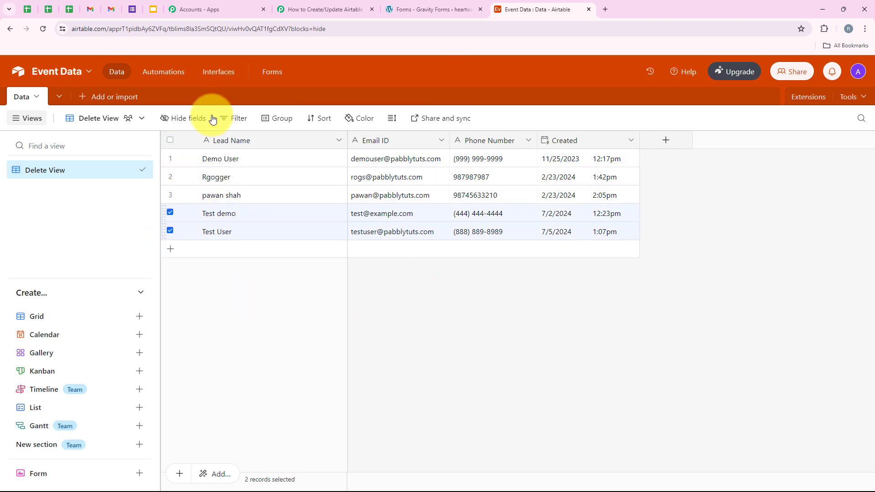
pyautogui.click(327, 2)
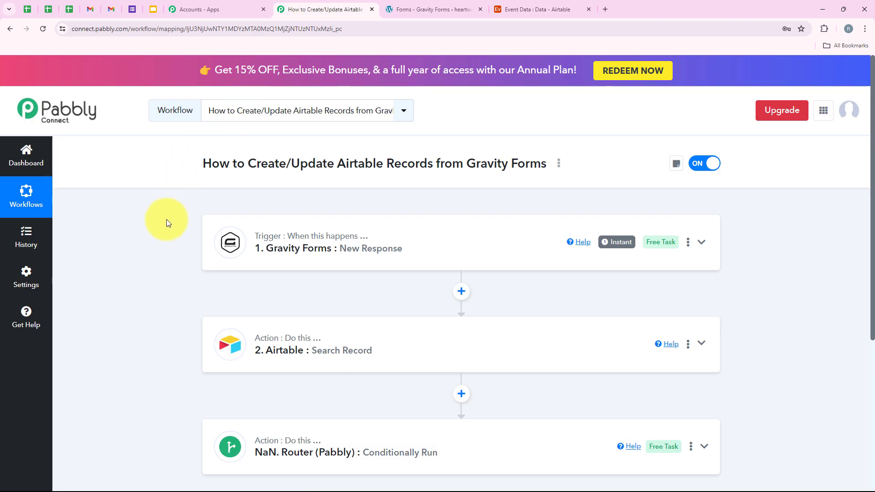